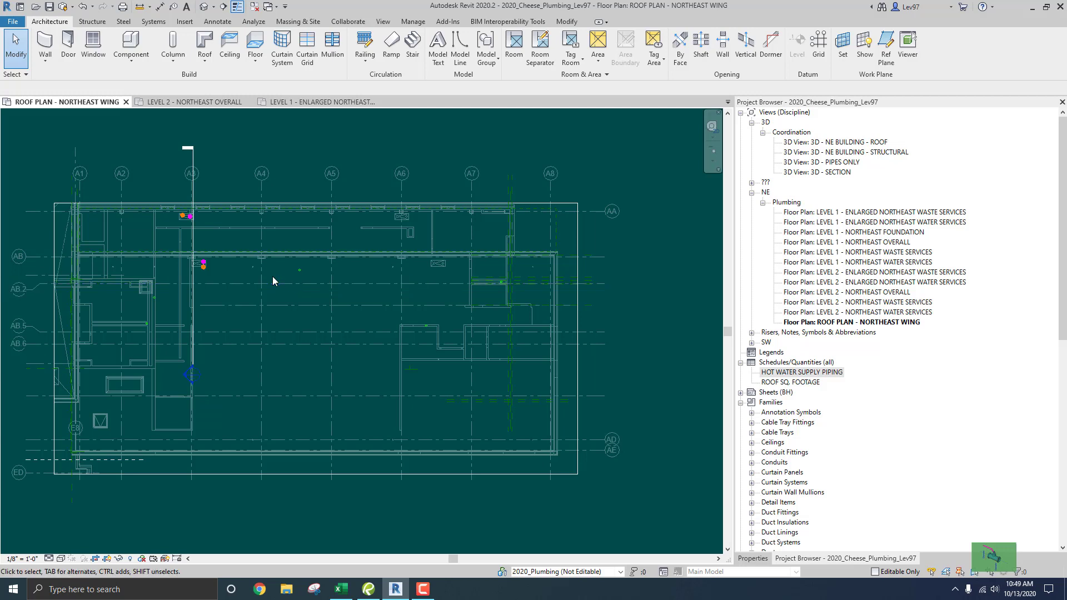
# Examine the existing roof drains and the section line along grid A3 on the northeast wing roof plan.
pyautogui.moveTo(235, 271); pyautogui.dragTo(309, 286, button='middle')
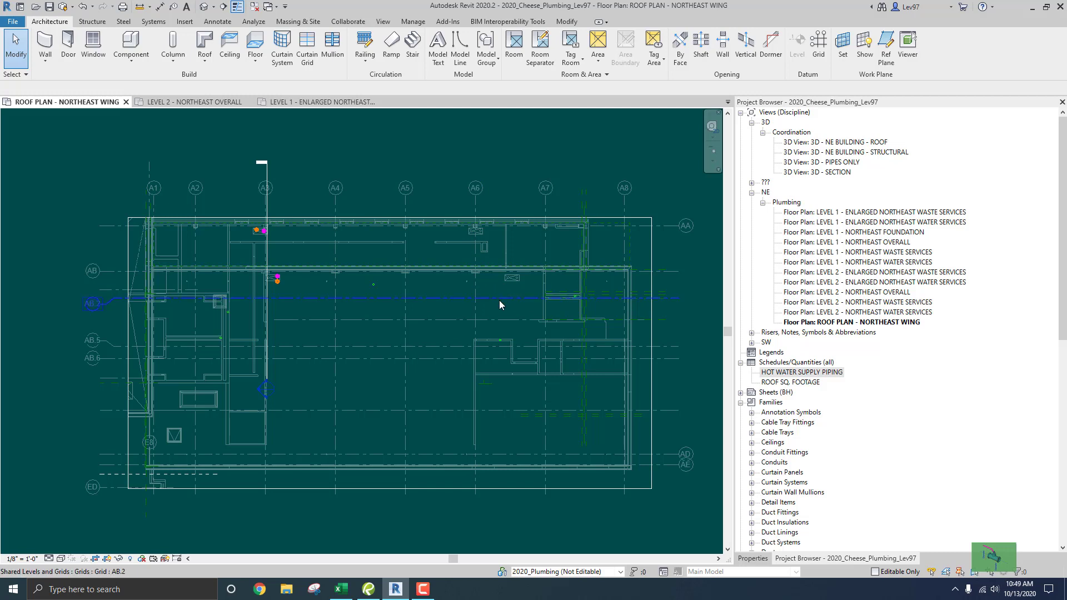
pyautogui.moveTo(520, 288); pyautogui.dragTo(519, 316, button='middle')
pyautogui.moveTo(455, 311); pyautogui.dragTo(459, 311, button='middle')
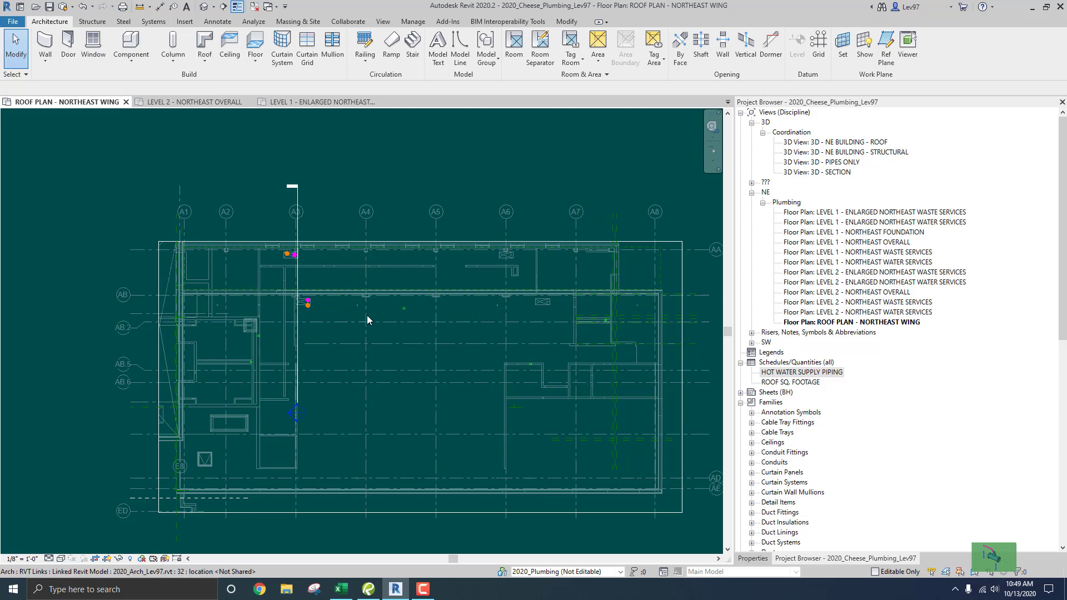
pyautogui.scroll(1, 353, 308)
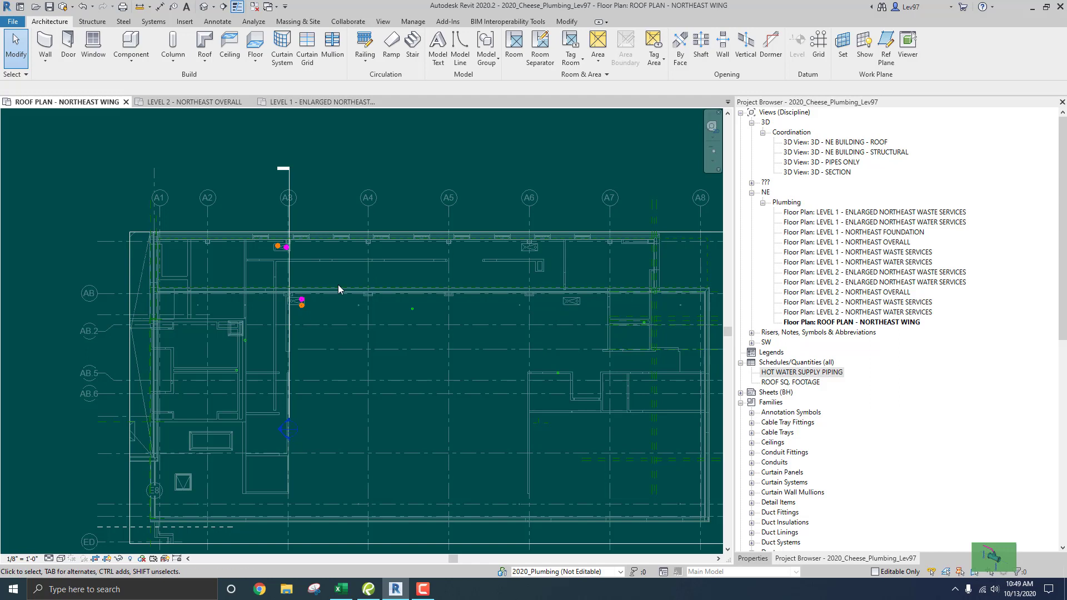
pyautogui.click(289, 271)
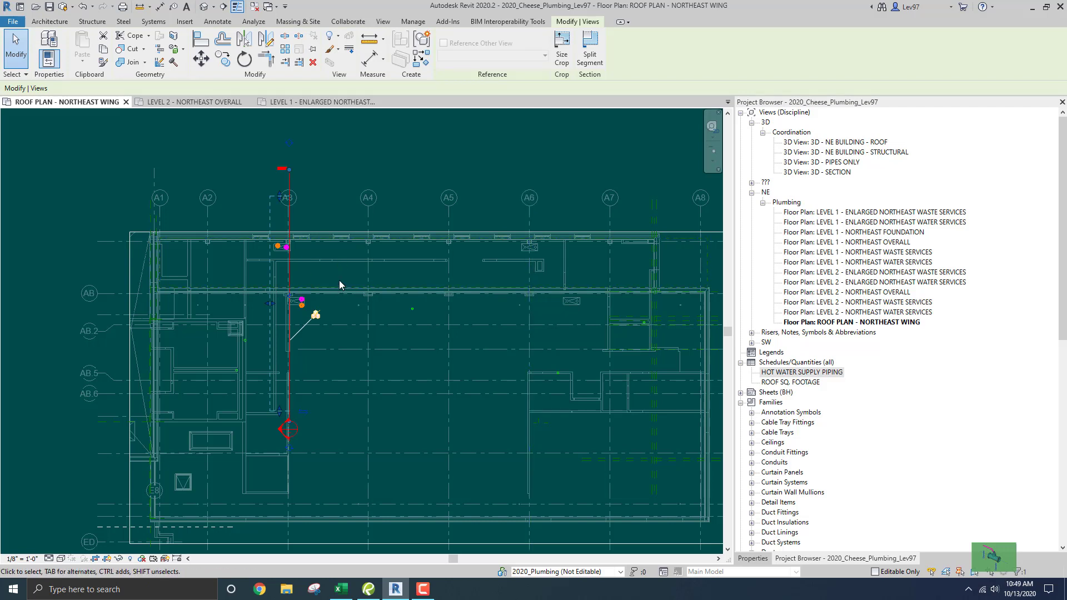
pyautogui.press('Escape')
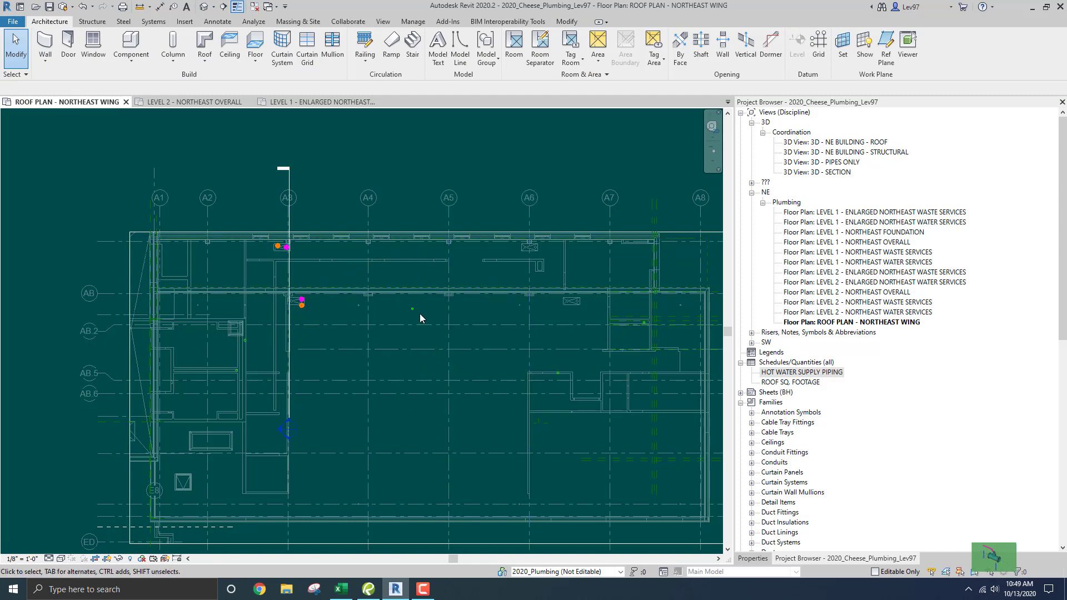
pyautogui.moveTo(419, 317); pyautogui.dragTo(342, 325, button='middle')
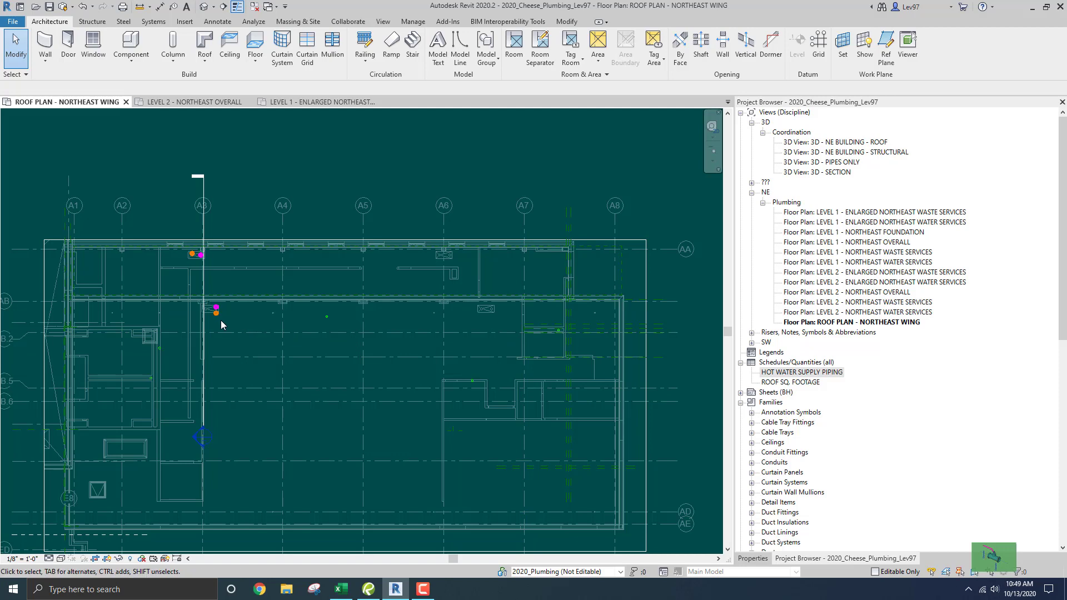
# Create a similar 15" Strainer - 4" Drain on the ROOF level work plane, at the inner drain symbol between grids A6 and A7.
pyautogui.scroll(1, 221, 320)
pyautogui.scroll(1, 223, 315)
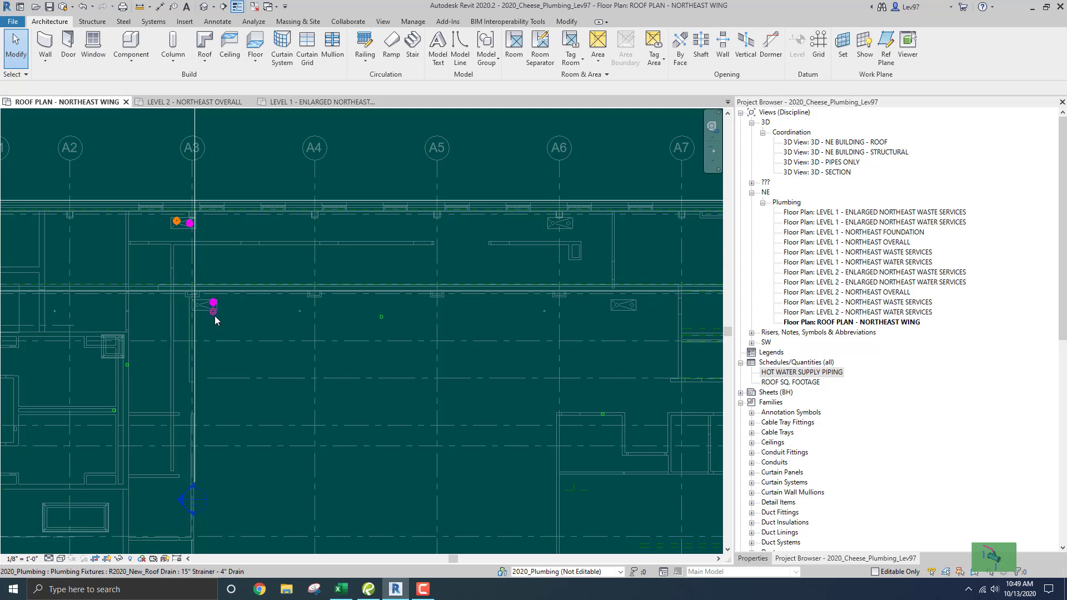
pyautogui.rightClick(216, 320)
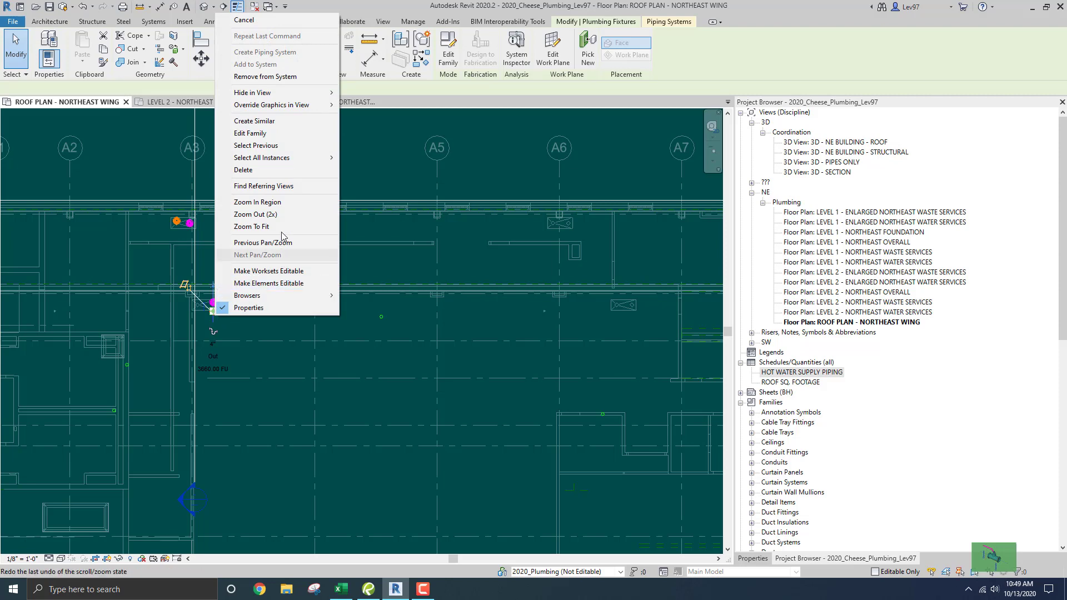
pyautogui.click(256, 121)
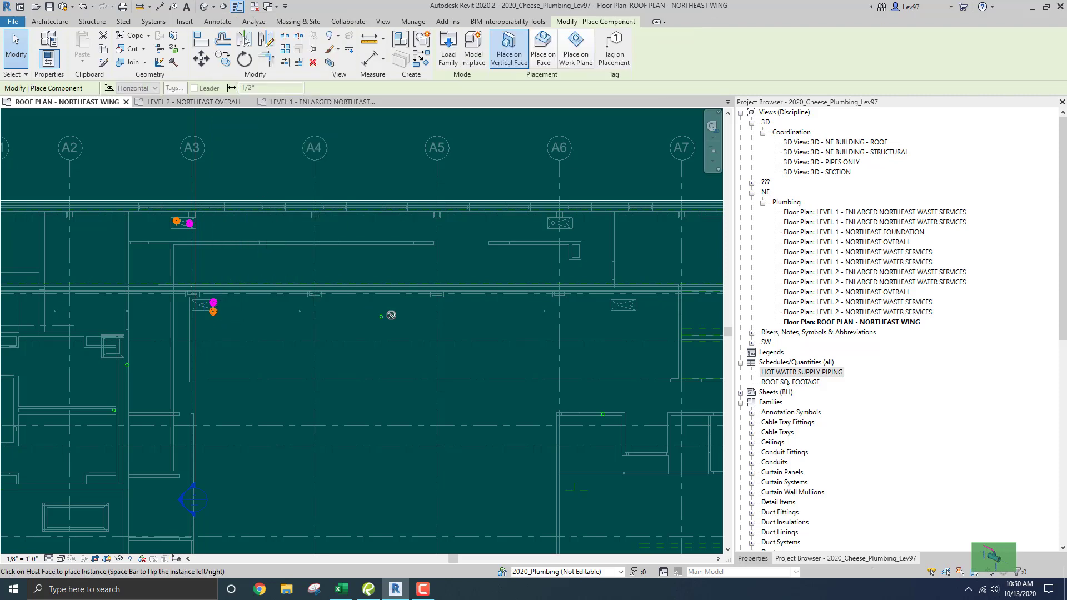
pyautogui.moveTo(484, 316); pyautogui.dragTo(365, 320, button='middle')
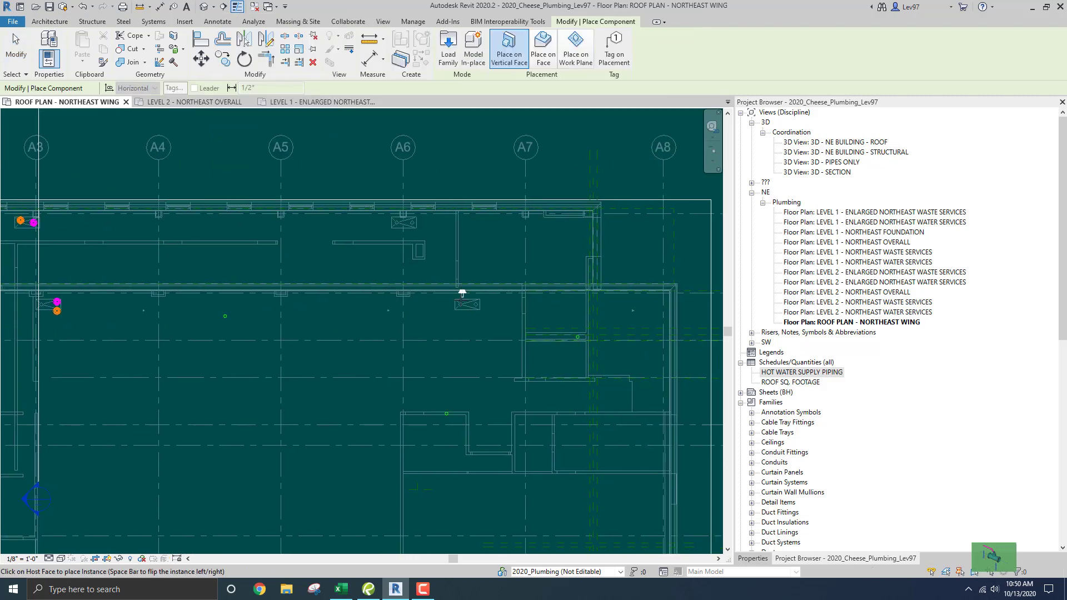
pyautogui.scroll(1, 469, 329)
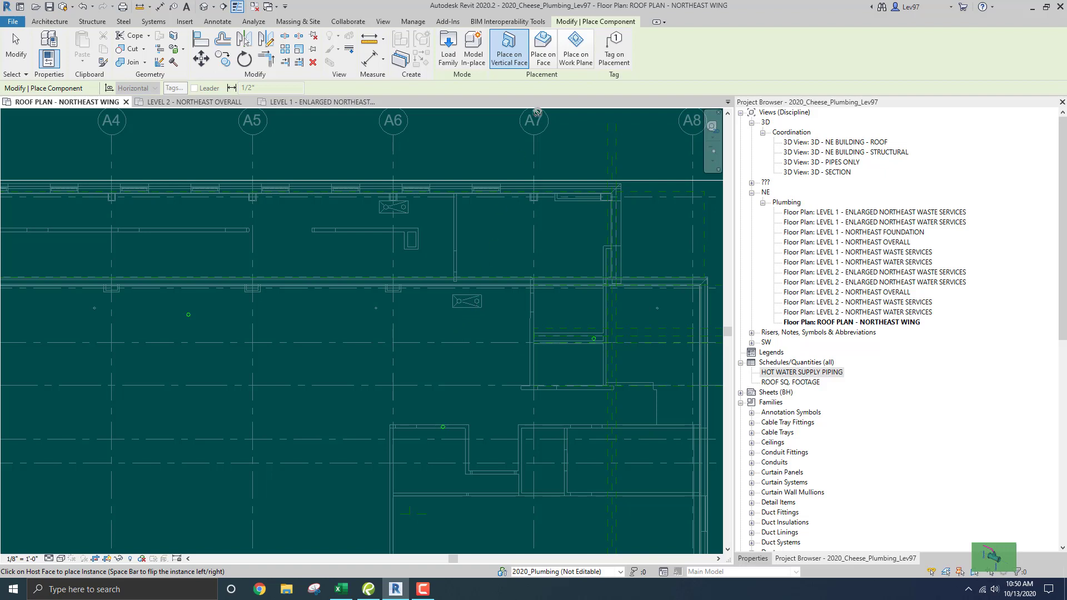
pyautogui.click(573, 62)
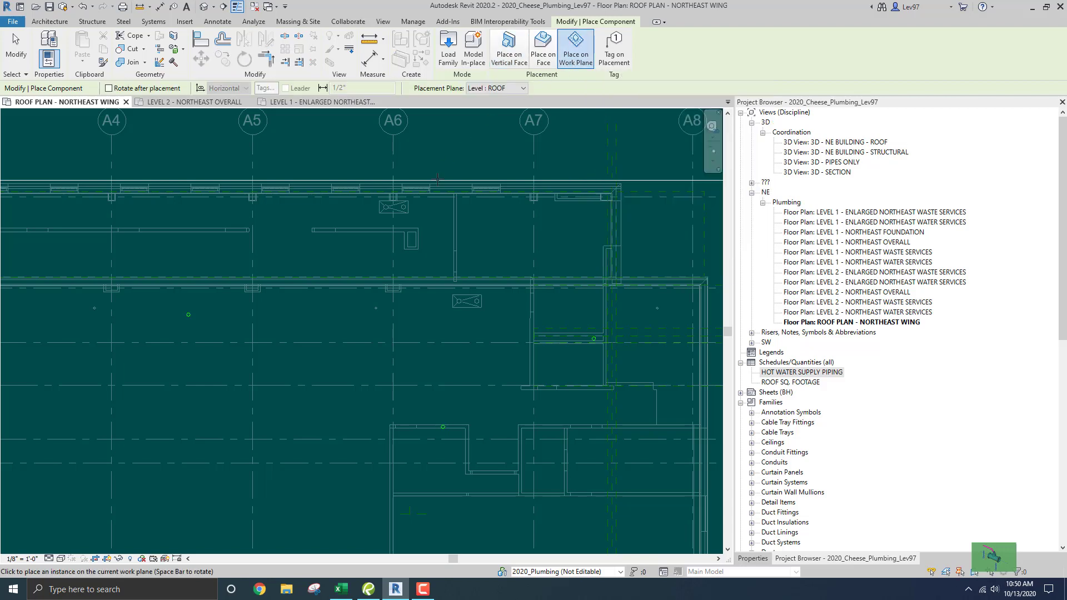
pyautogui.scroll(2, 464, 319)
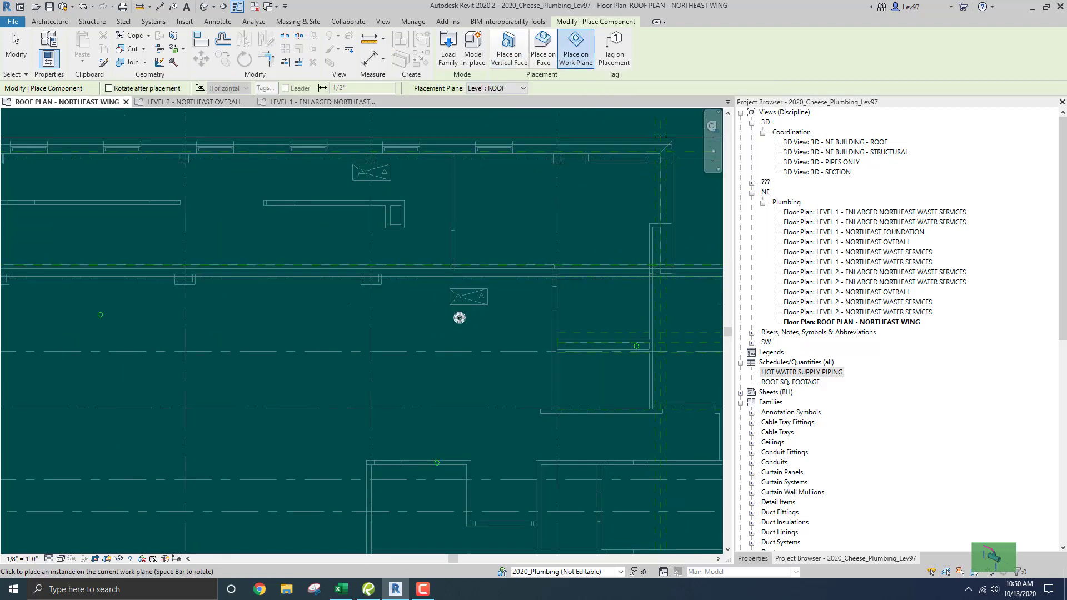
pyautogui.scroll(-2, 456, 321)
pyautogui.scroll(3, 457, 317)
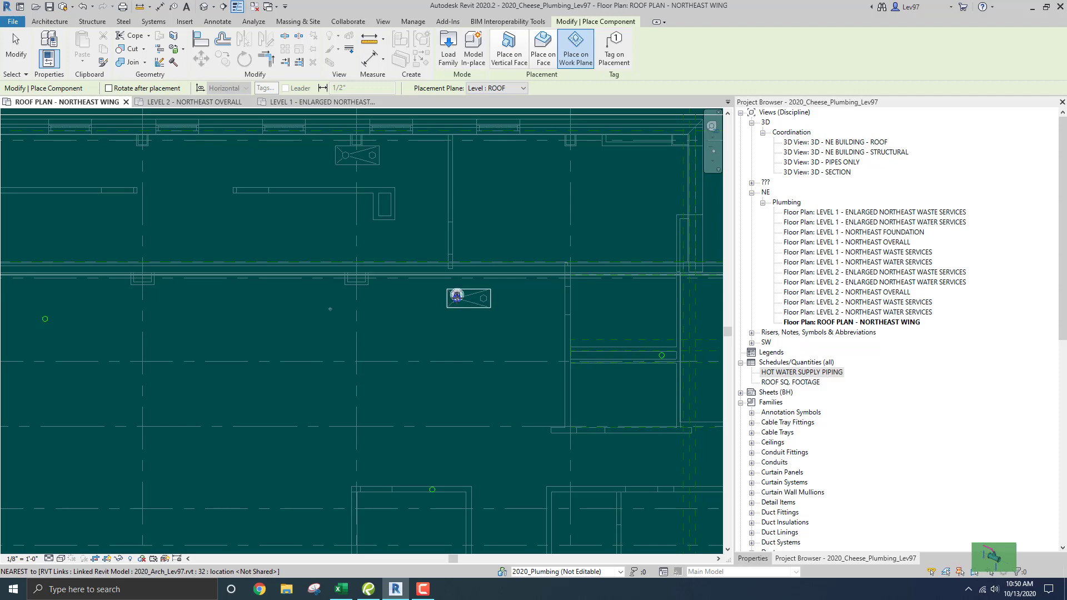
pyautogui.click(457, 296)
pyautogui.press('Escape')
pyautogui.press('Escape')
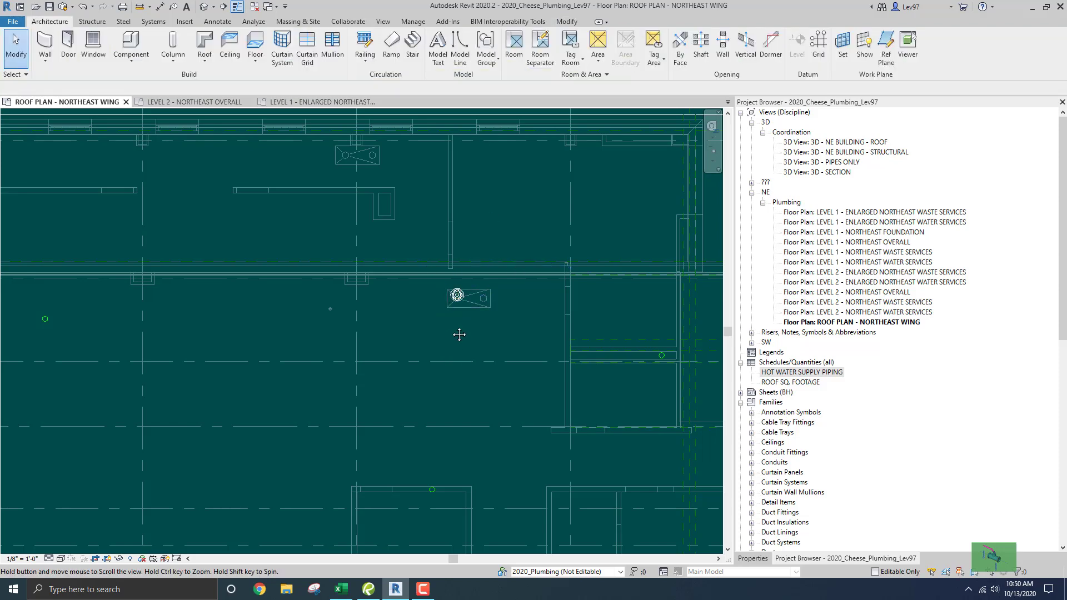
# Inspect the properties of the existing orange roof drain just below the magenta one near grid A3.
pyautogui.moveTo(402, 315); pyautogui.dragTo(452, 342, button='middle')
pyautogui.scroll(-5, 444, 338)
pyautogui.moveTo(331, 341); pyautogui.dragTo(500, 333, button='middle')
pyautogui.moveTo(425, 346); pyautogui.dragTo(480, 338, button='middle')
pyautogui.scroll(2, 392, 339)
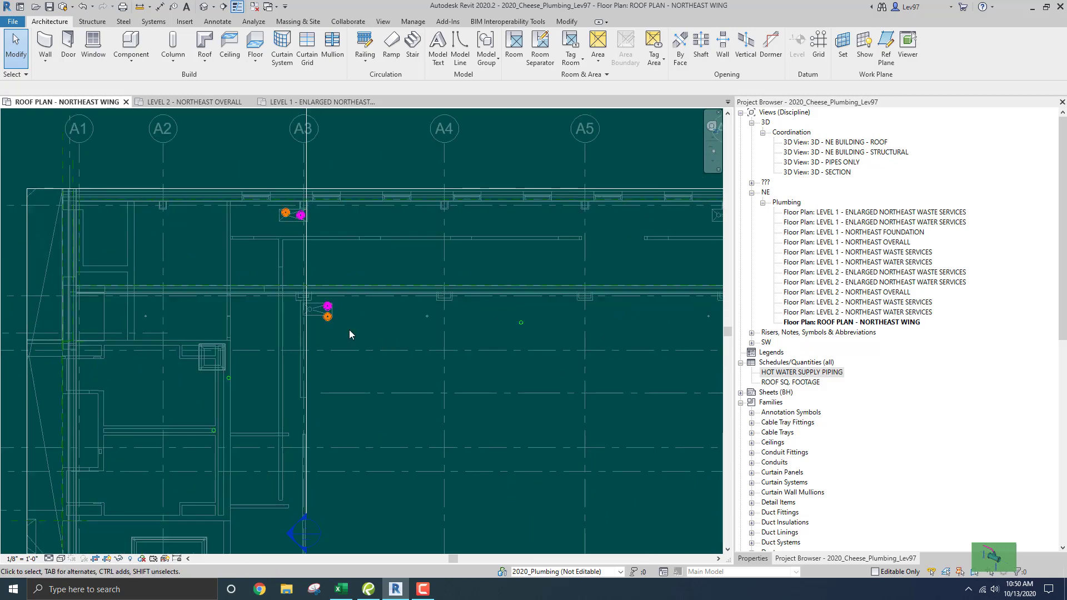
pyautogui.scroll(-1, 349, 329)
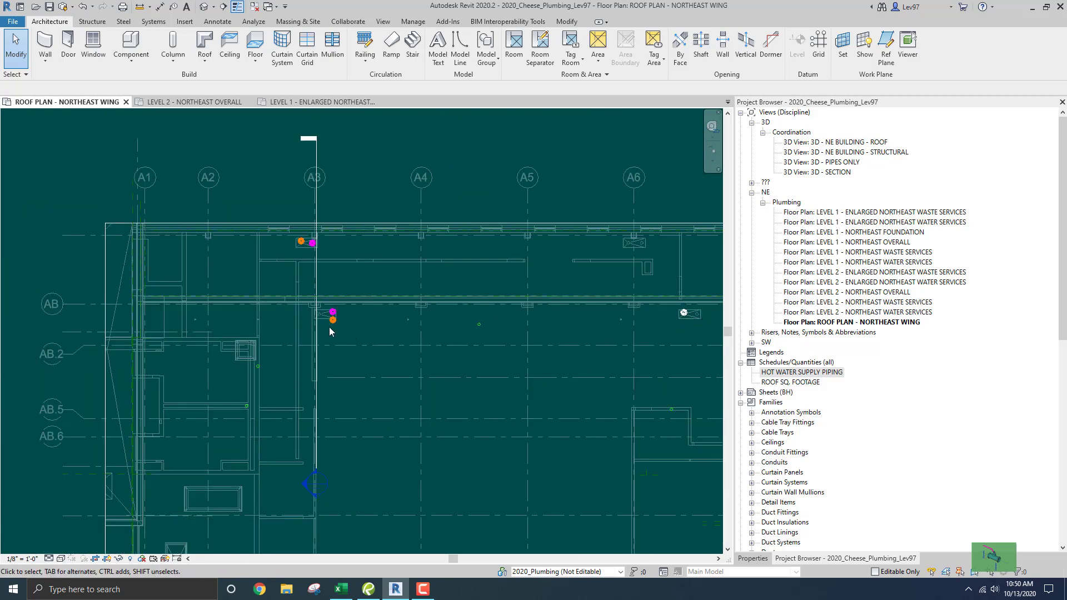
pyautogui.scroll(2, 335, 331)
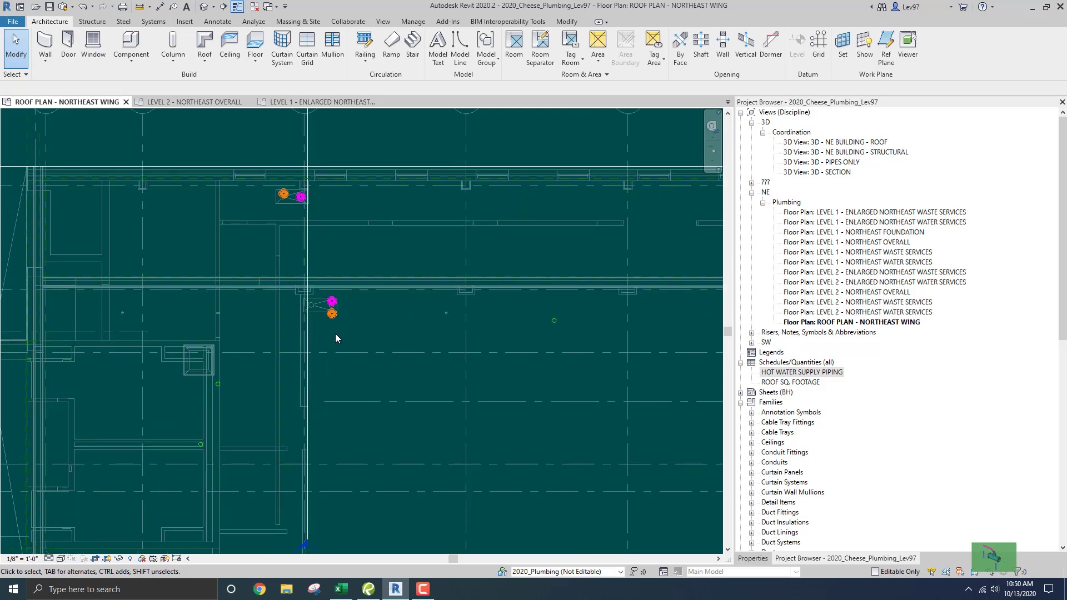
pyautogui.scroll(1, 337, 333)
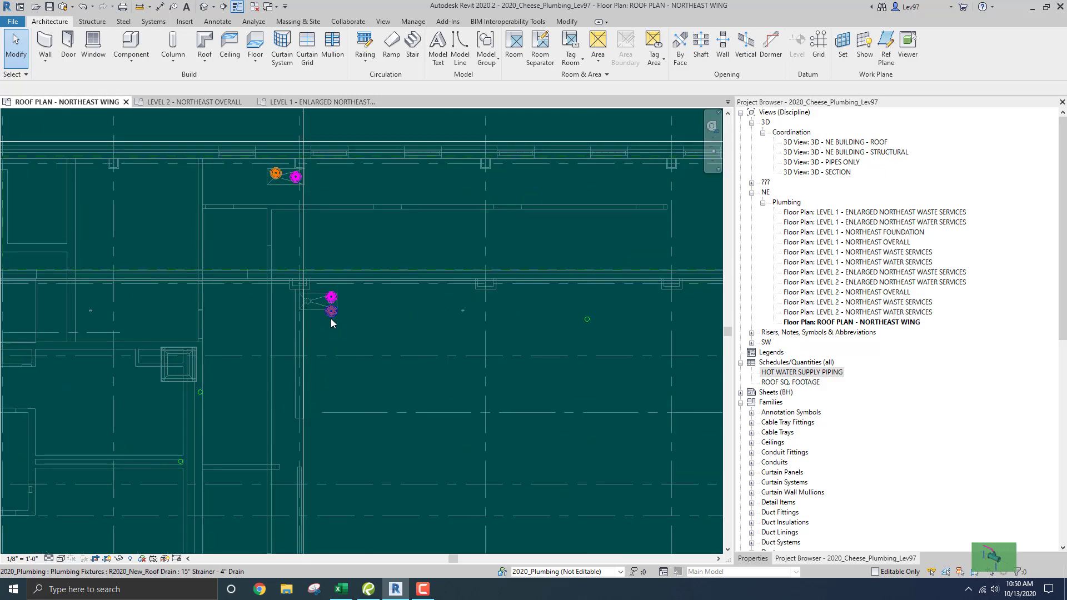
pyautogui.click(332, 319)
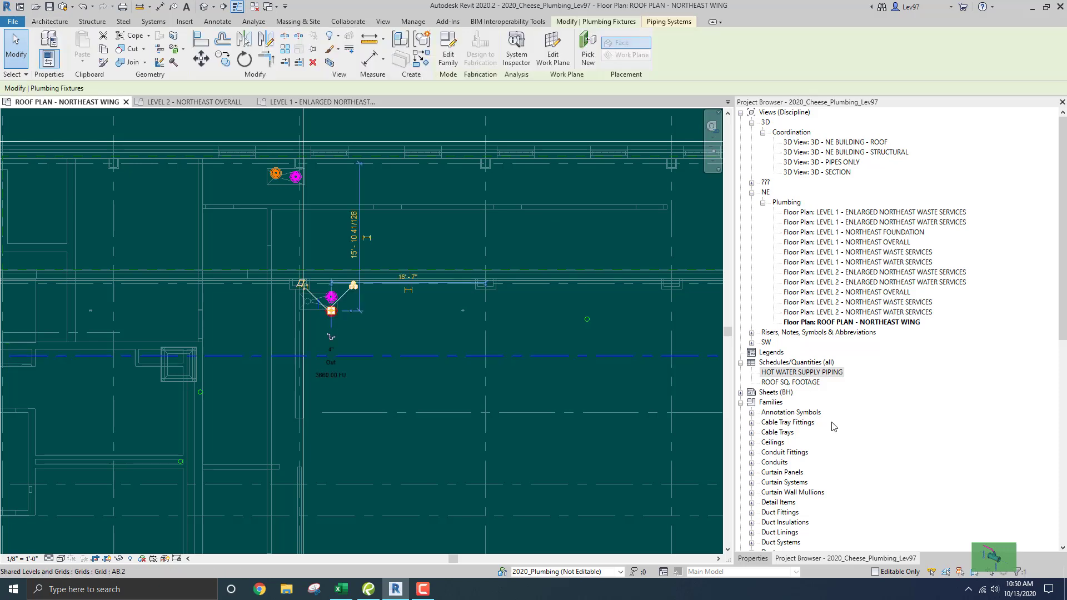
pyautogui.click(765, 561)
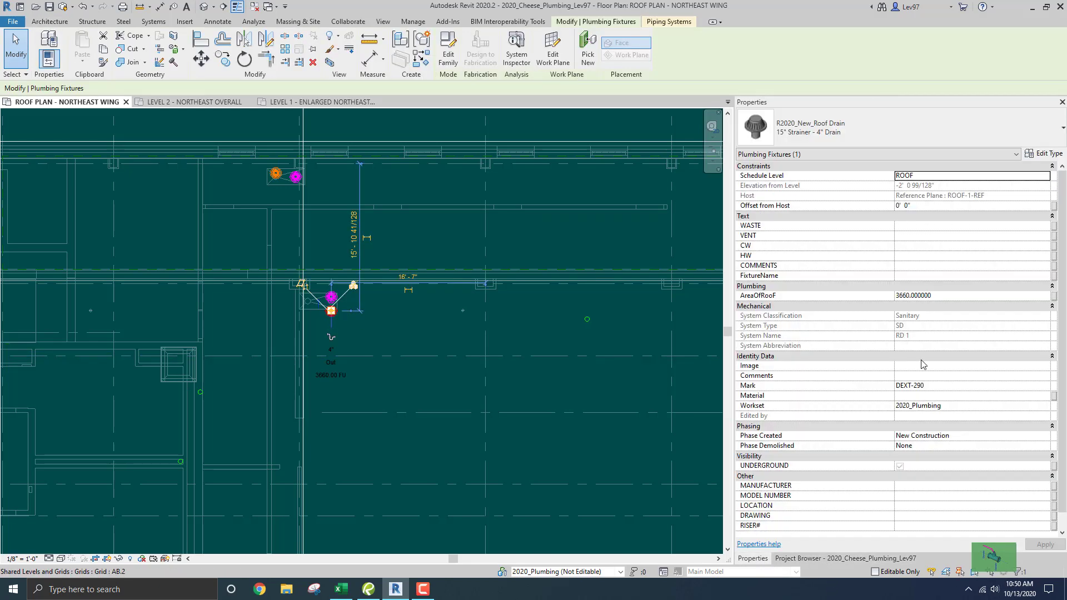
pyautogui.click(534, 347)
# Inspect the host and level properties of the new roof drain between grids A6 and A7 for comparison.
pyautogui.scroll(-1, 562, 337)
pyautogui.moveTo(687, 332); pyautogui.dragTo(425, 335, button='middle')
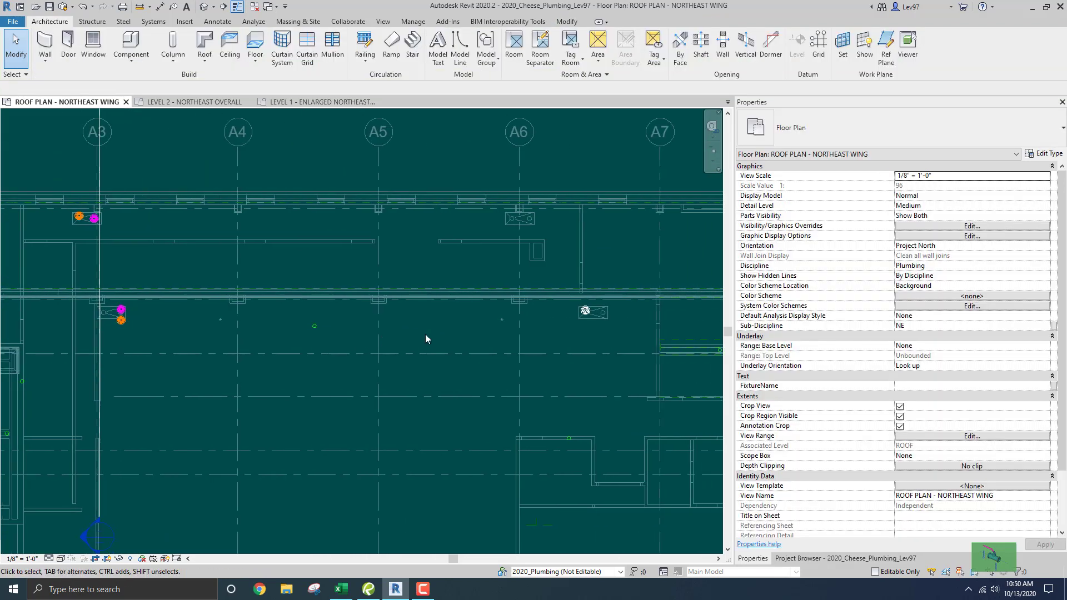
pyautogui.scroll(2, 555, 330)
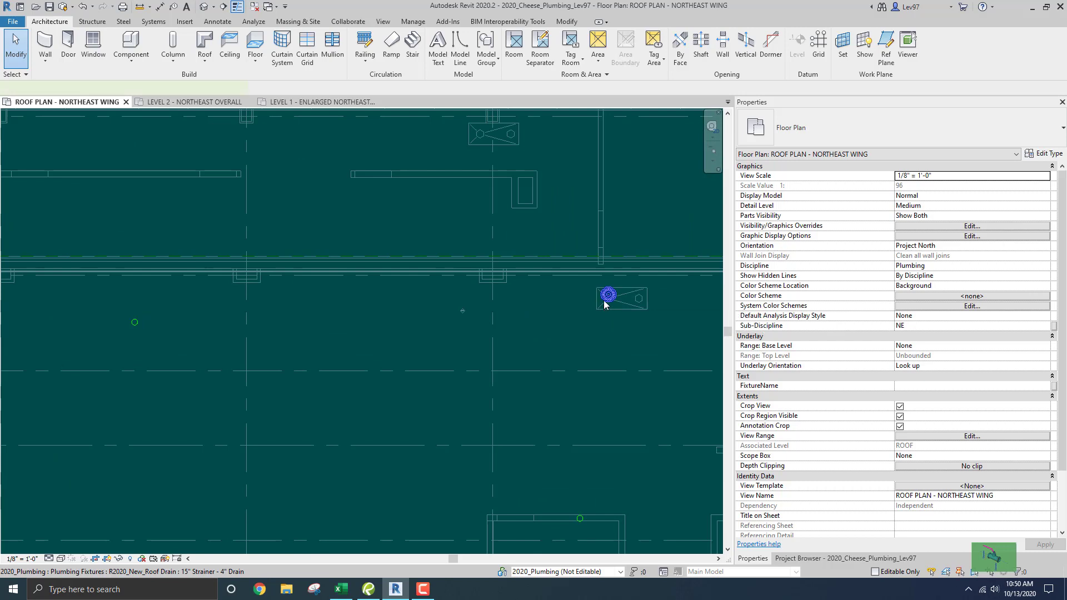
pyautogui.click(605, 305)
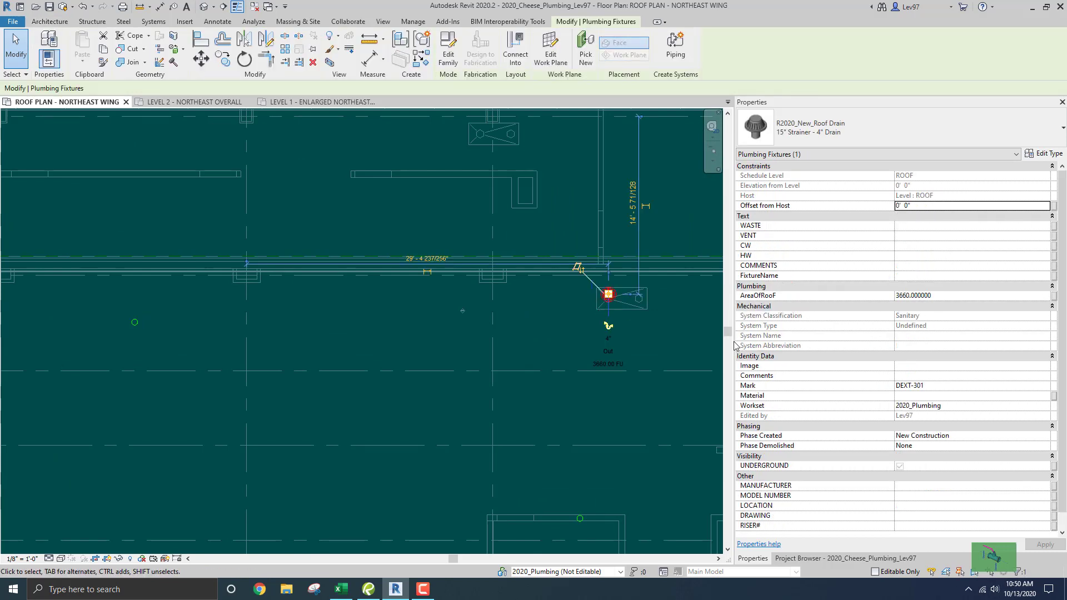
pyautogui.click(575, 330)
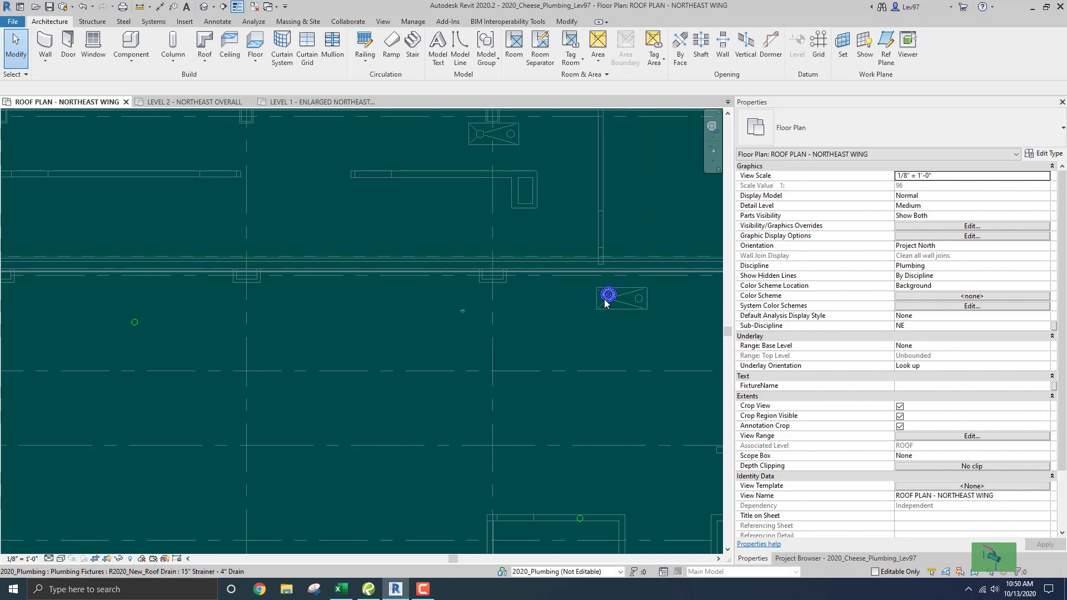
# Delete the new roof drain between grids A6 and A7.
pyautogui.press('d')
pyautogui.press('e')
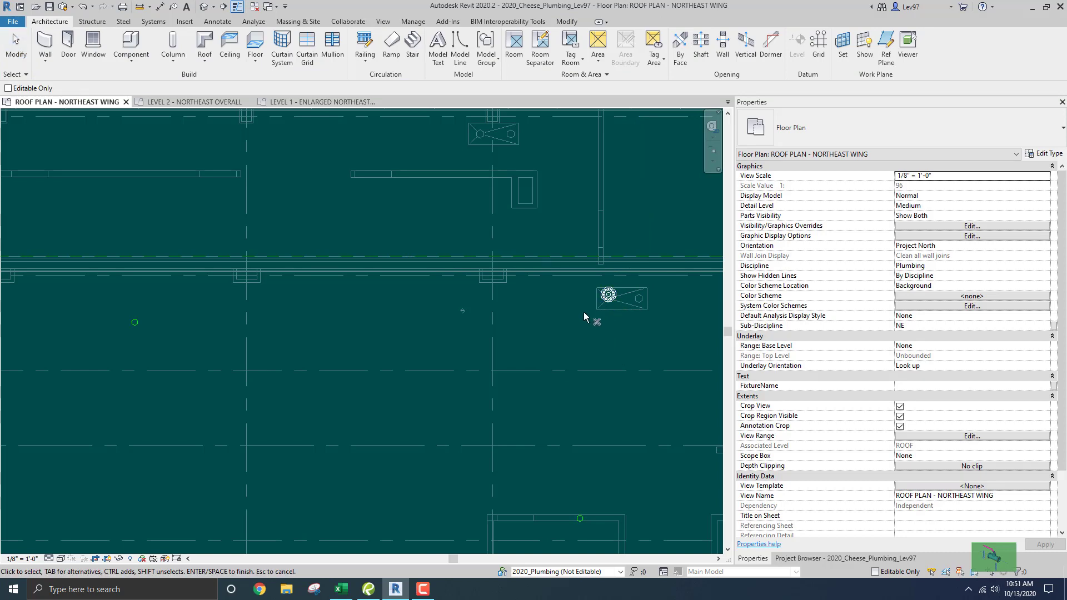
pyautogui.click(615, 298)
pyautogui.press('Escape')
pyautogui.scroll(-3, 570, 312)
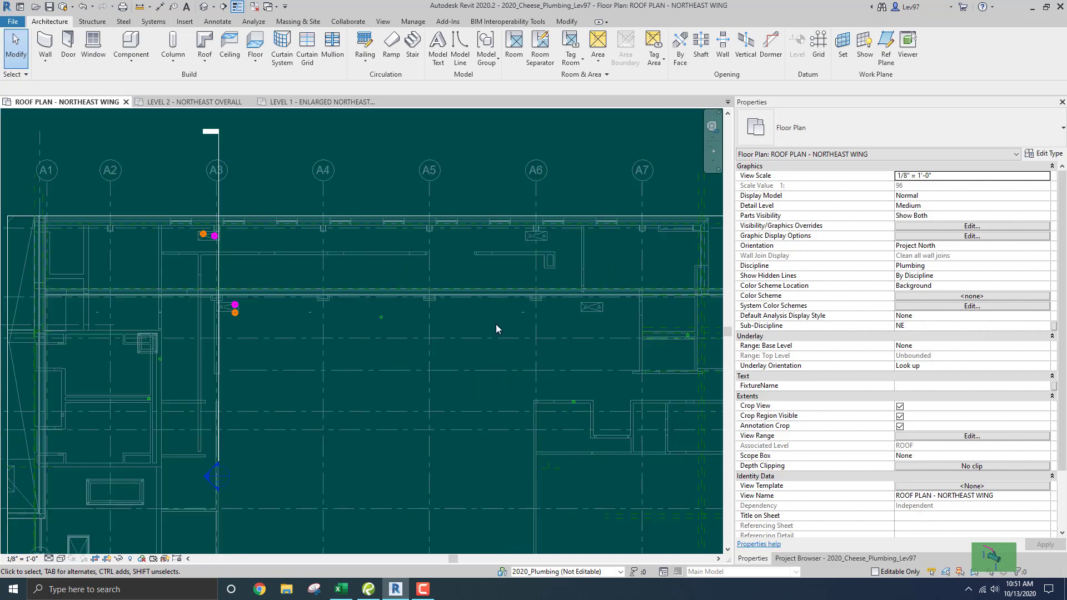
pyautogui.moveTo(312, 332); pyautogui.dragTo(379, 349, button='middle')
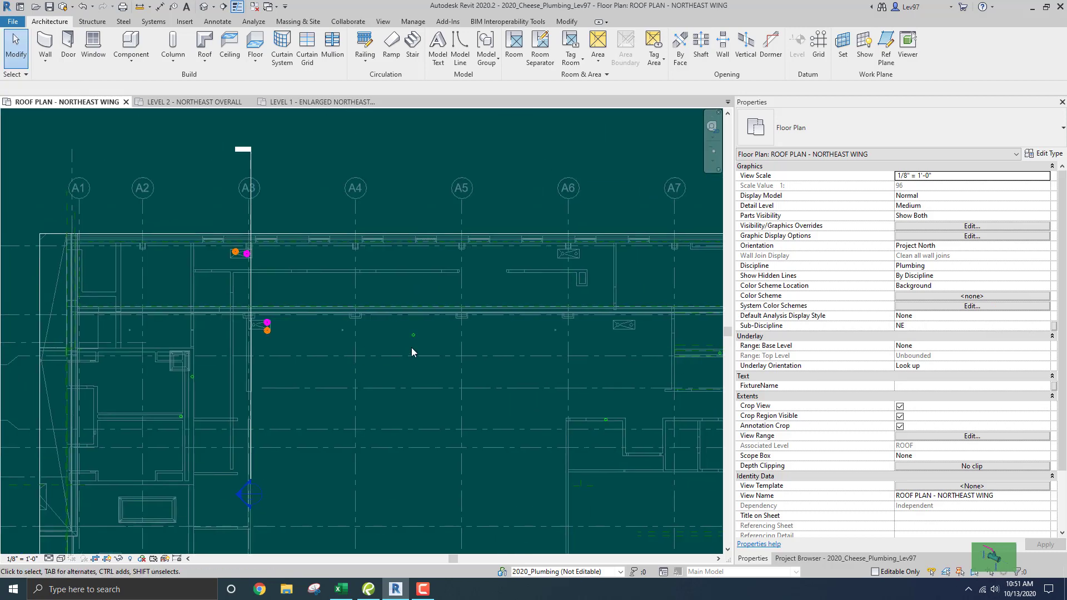
pyautogui.moveTo(485, 351); pyautogui.dragTo(377, 364, button='middle')
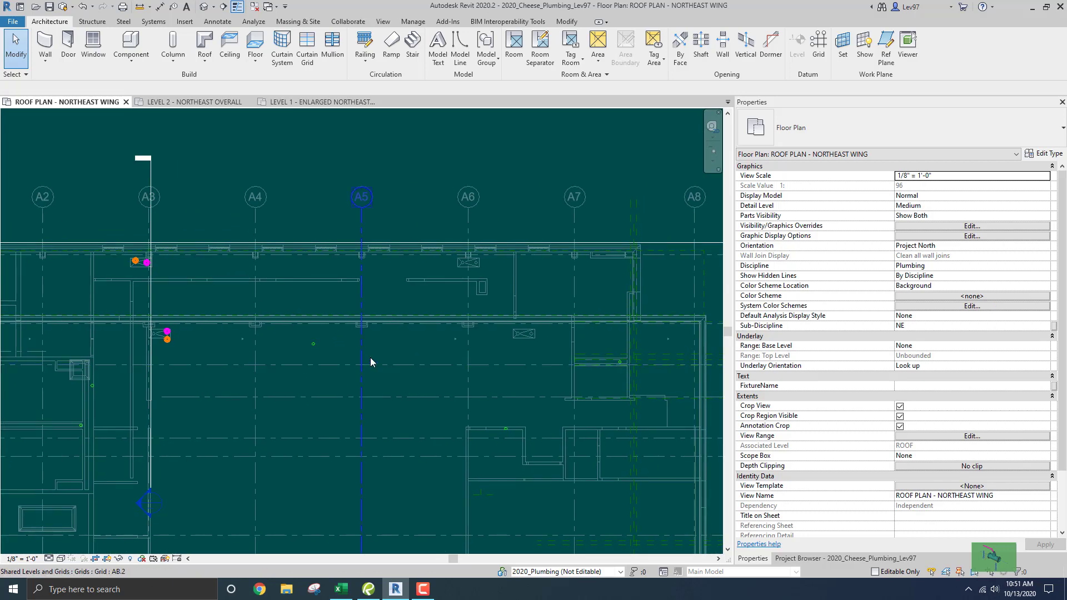
pyautogui.moveTo(227, 353); pyautogui.dragTo(223, 363, button='middle')
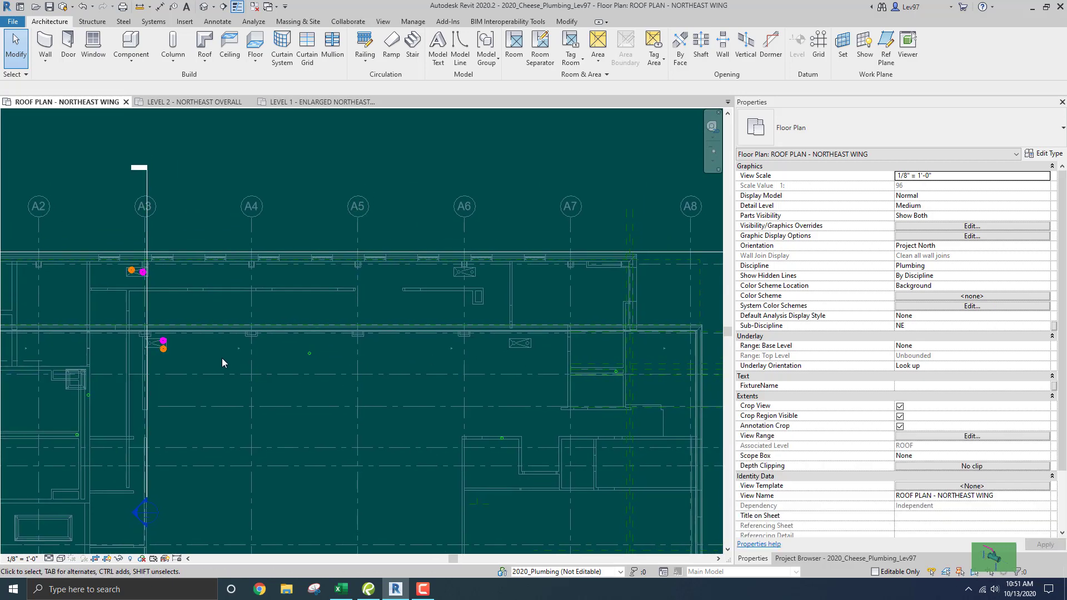
pyautogui.moveTo(495, 359); pyautogui.dragTo(465, 339, button='middle')
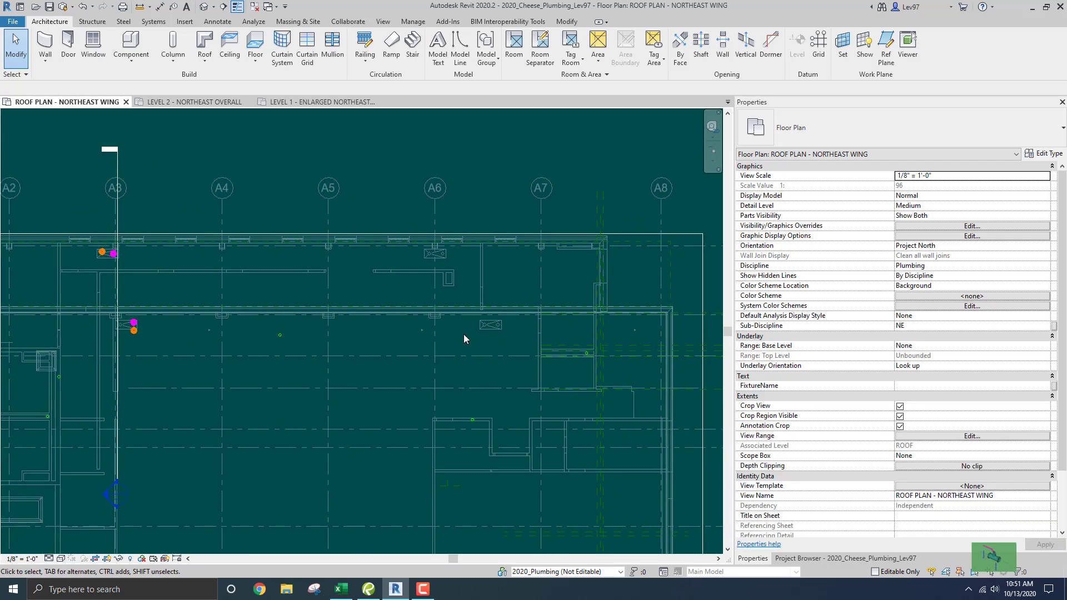
# Place a 15" Strainer - 4" Drain of the R2020_New_Roof Drain family on the ROOF work plane, at the inner drain symbol between grids A6 and A7.
pyautogui.click(798, 560)
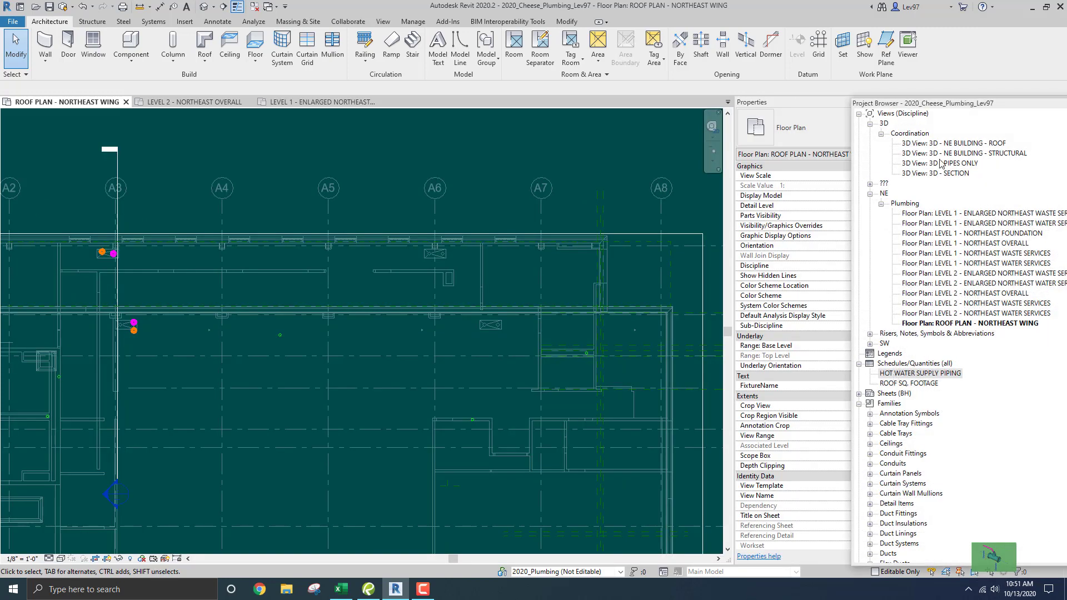
pyautogui.moveTo(1016, 103); pyautogui.dragTo(902, 104)
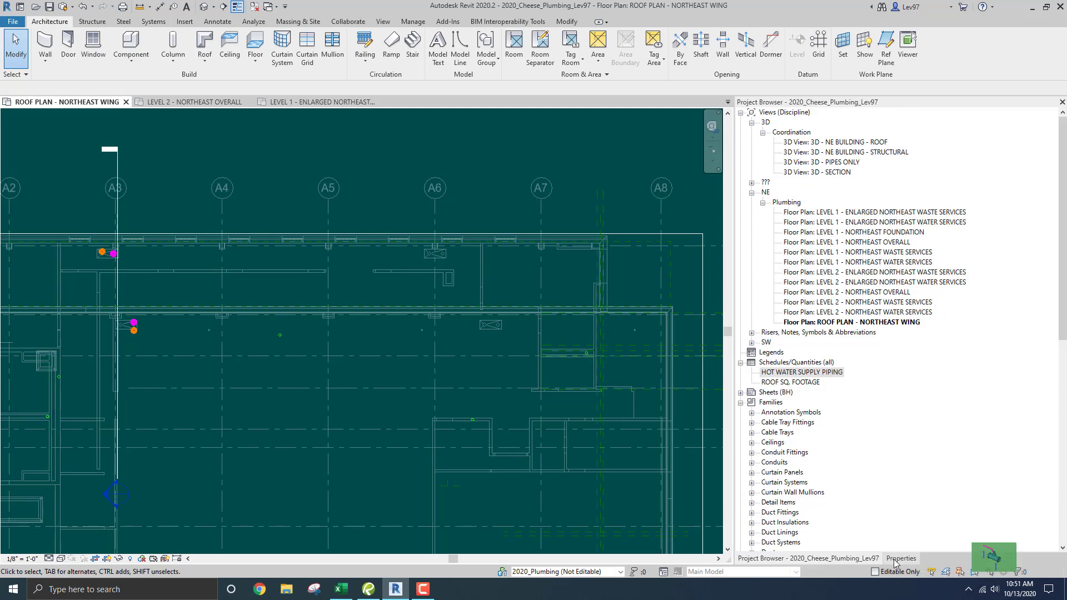
pyautogui.scroll(-5, 911, 442)
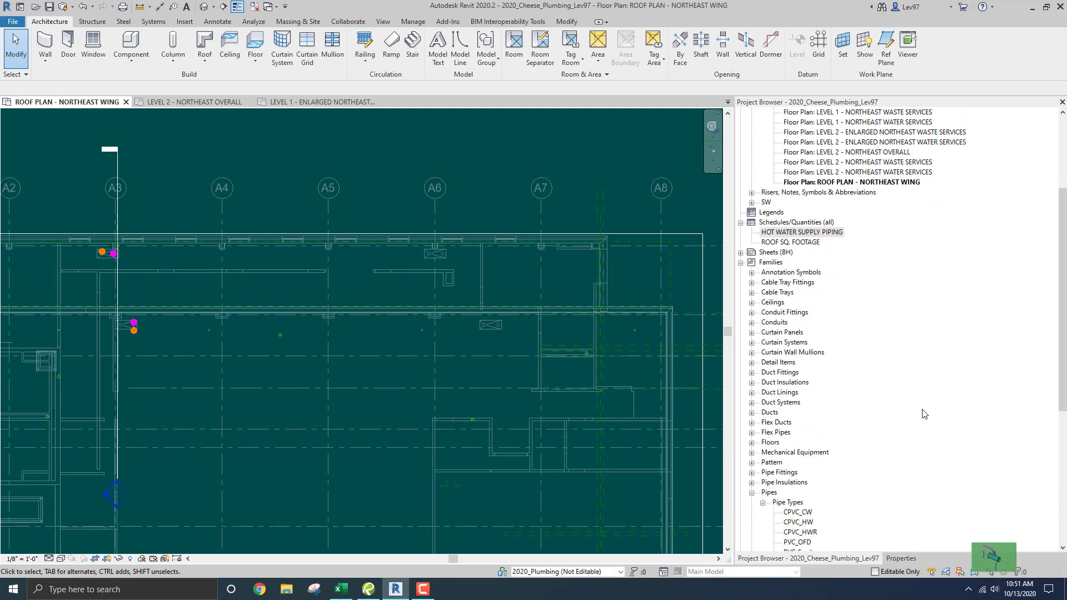
pyautogui.scroll(-6, 924, 413)
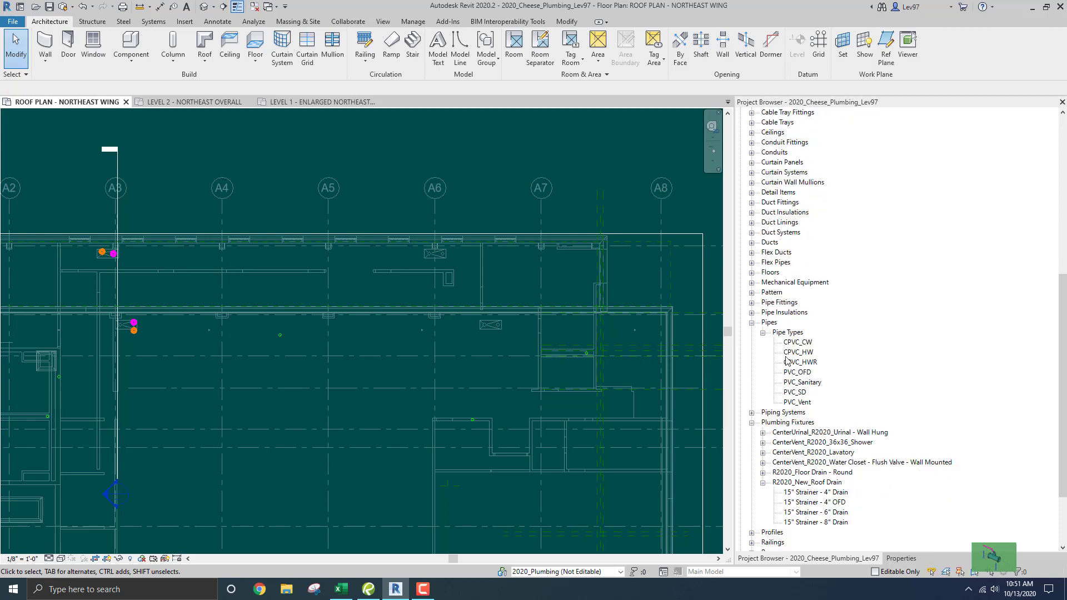
pyautogui.click(809, 493)
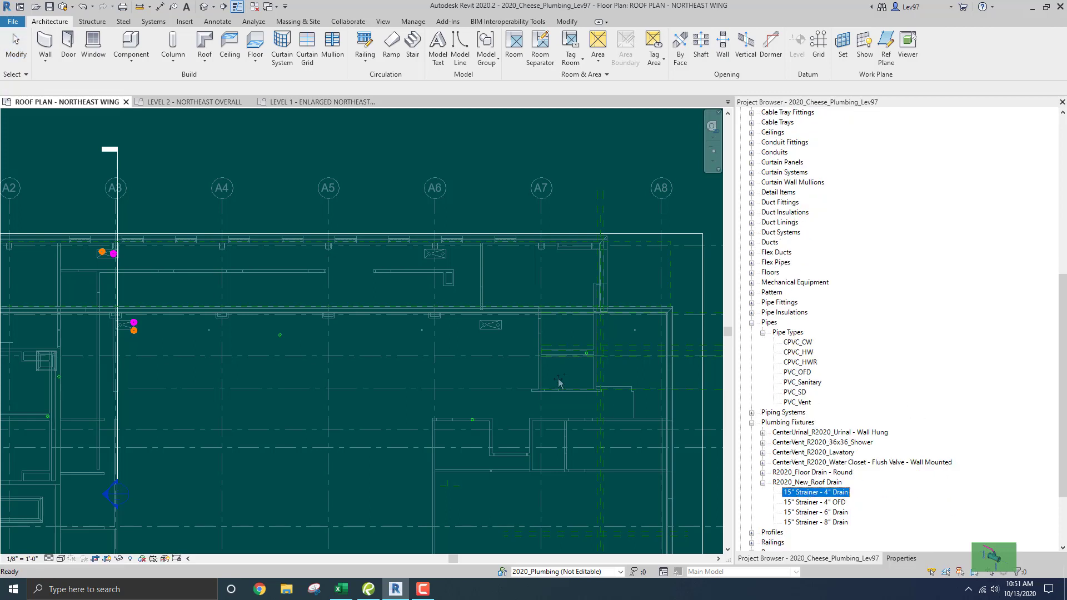
pyautogui.moveTo(528, 353); pyautogui.dragTo(525, 351)
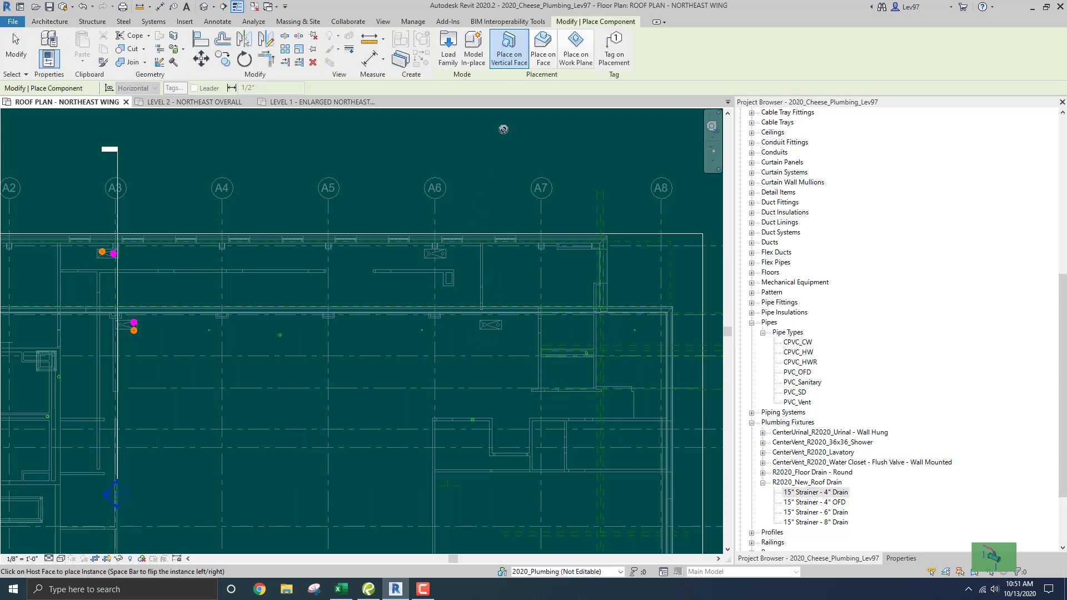
pyautogui.click(572, 61)
pyautogui.scroll(3, 481, 336)
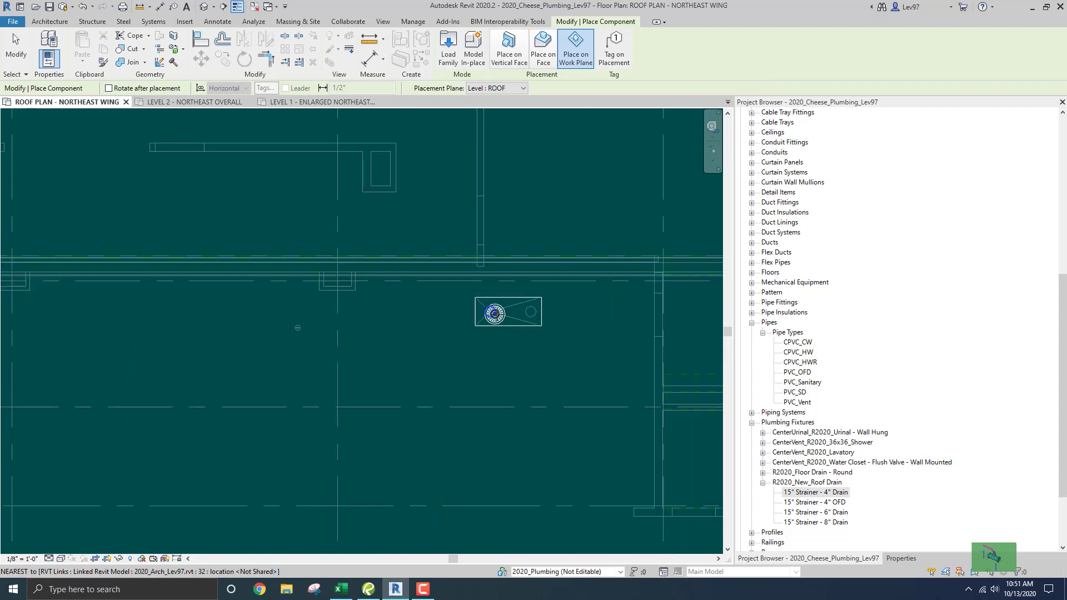
pyautogui.click(489, 311)
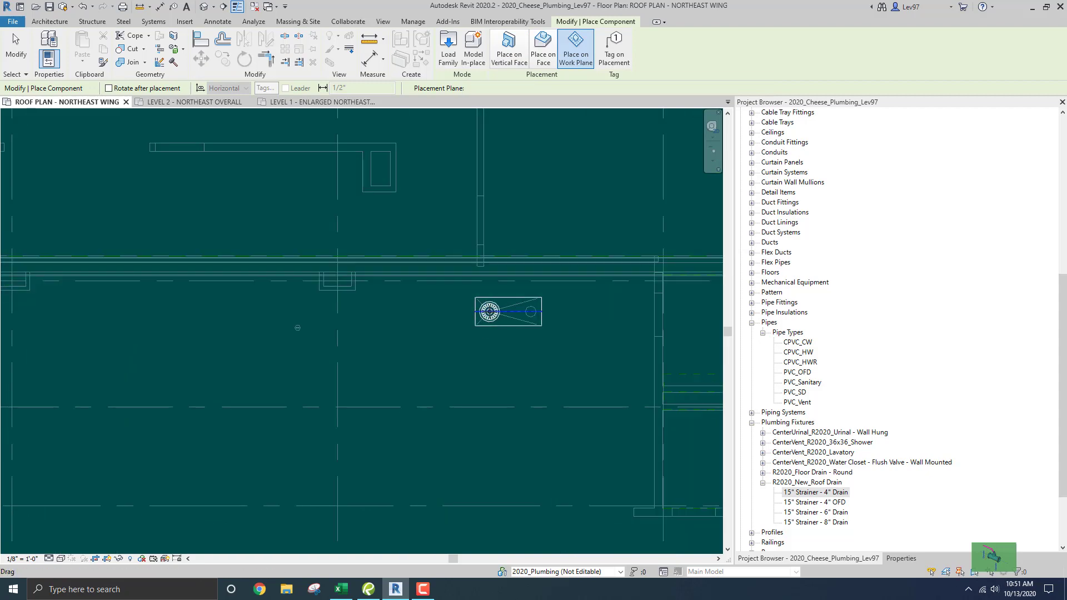
pyautogui.press('Escape')
pyautogui.click(497, 319)
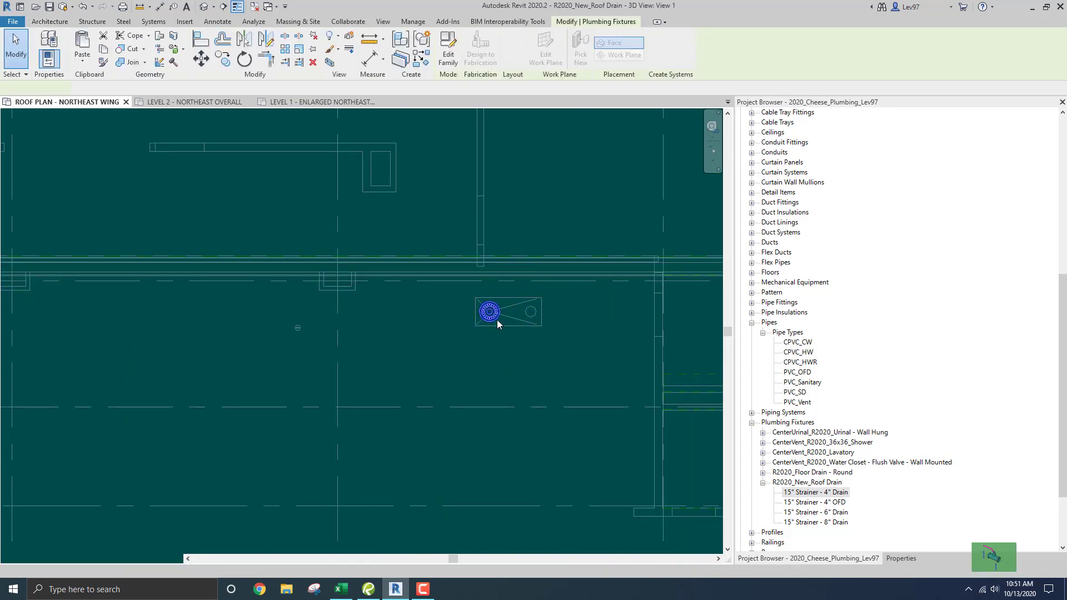
pyautogui.doubleClick(497, 319)
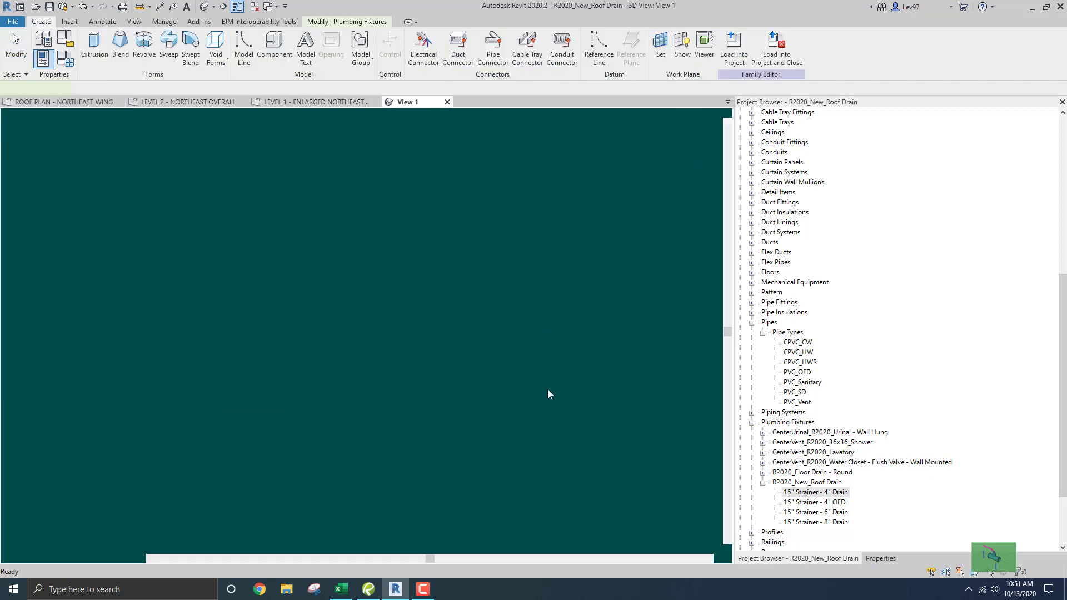
pyautogui.click(447, 102)
pyautogui.click(555, 303)
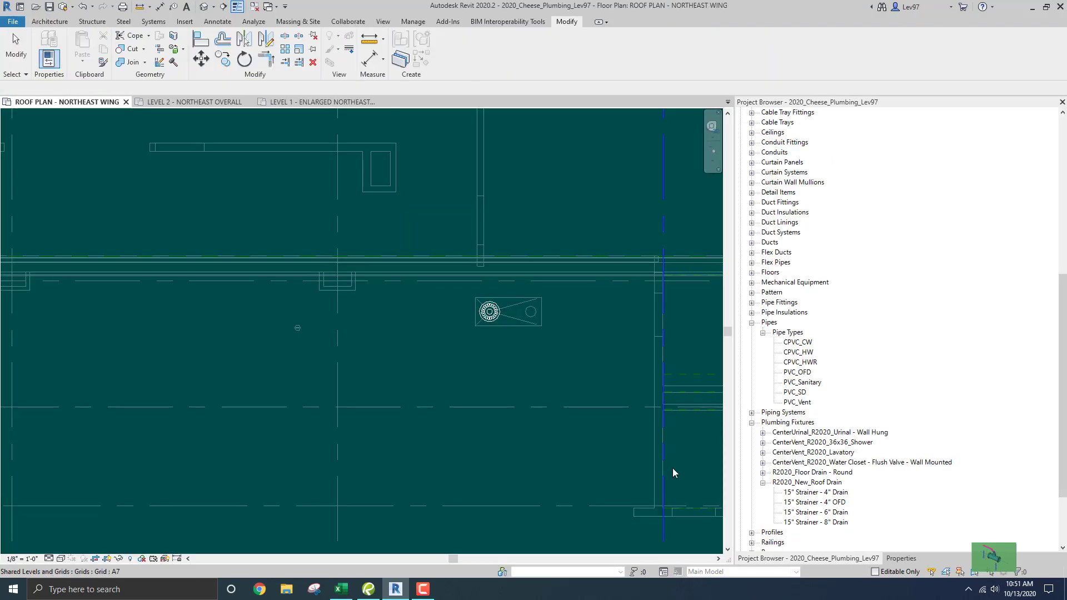
# Inspect the host, level and AreaOfRooF properties of the new roof drain between grids A6 and A7.
pyautogui.click(495, 317)
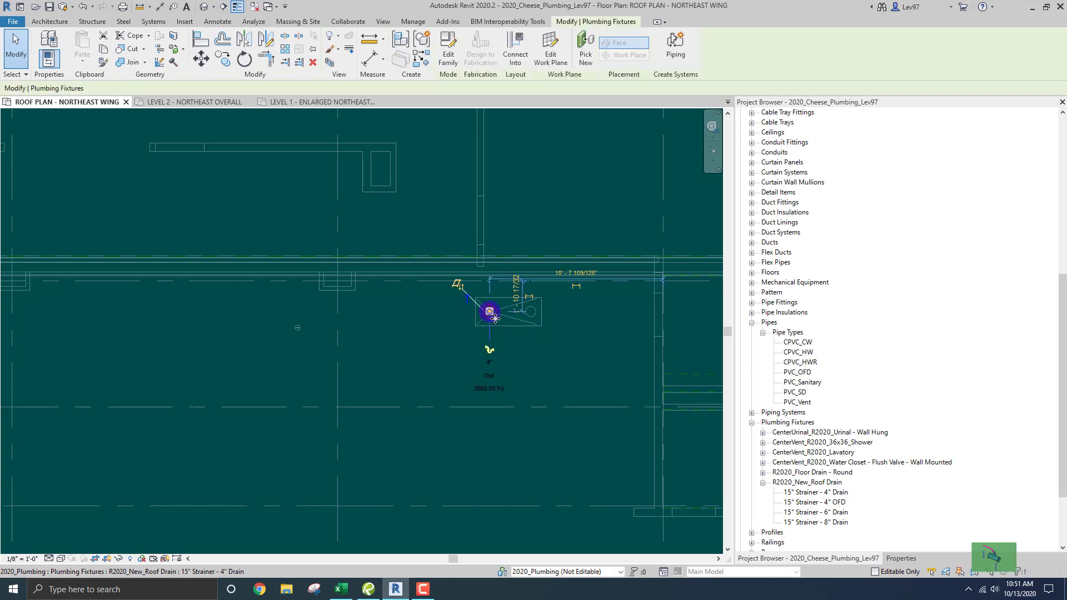
pyautogui.click(902, 557)
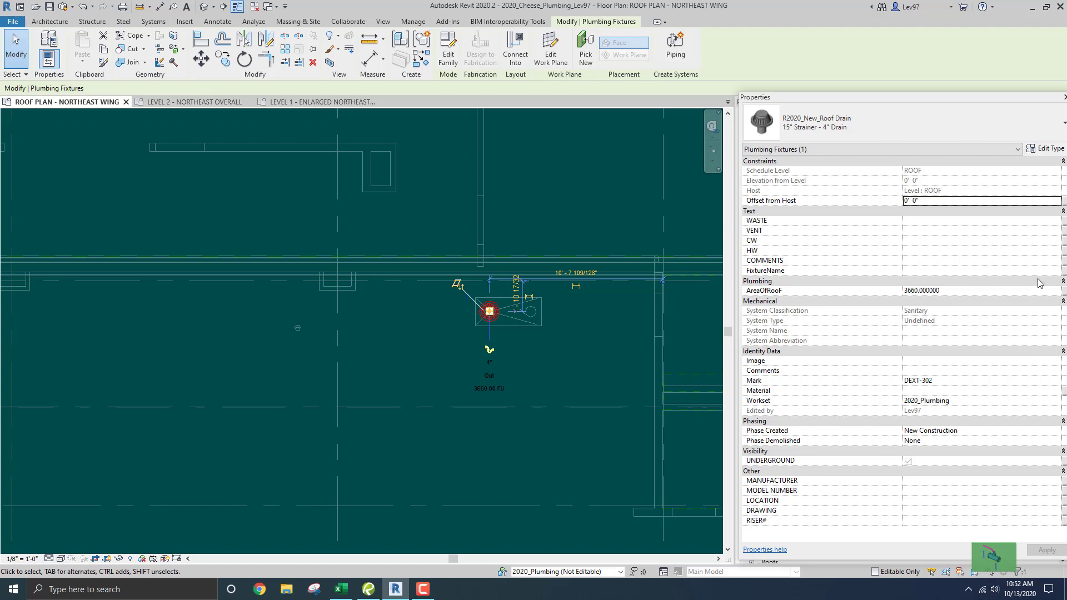
pyautogui.click(959, 291)
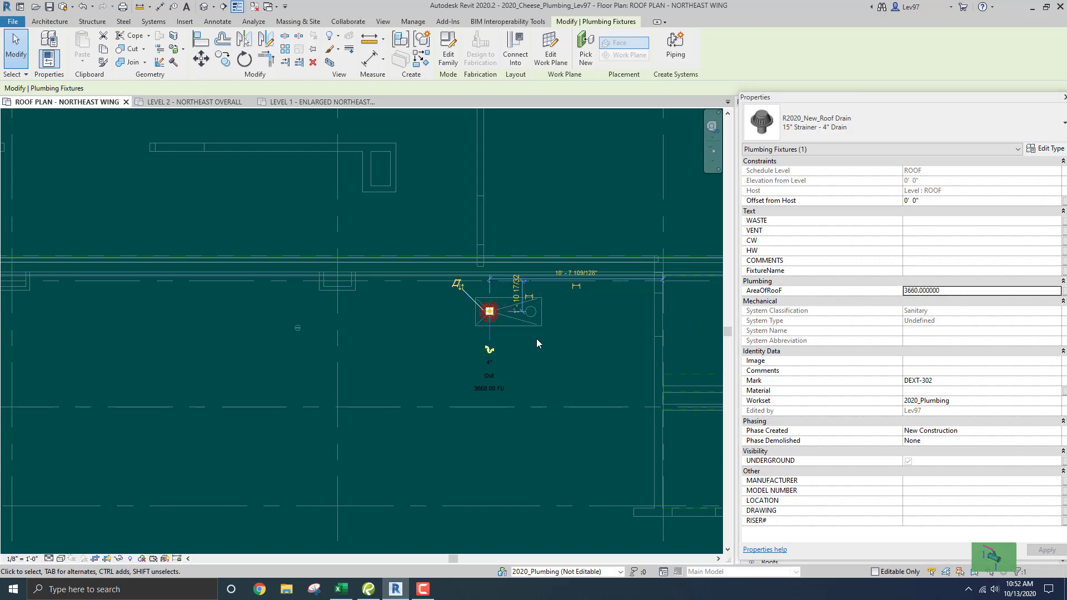
pyautogui.click(538, 335)
pyautogui.doubleClick(500, 328)
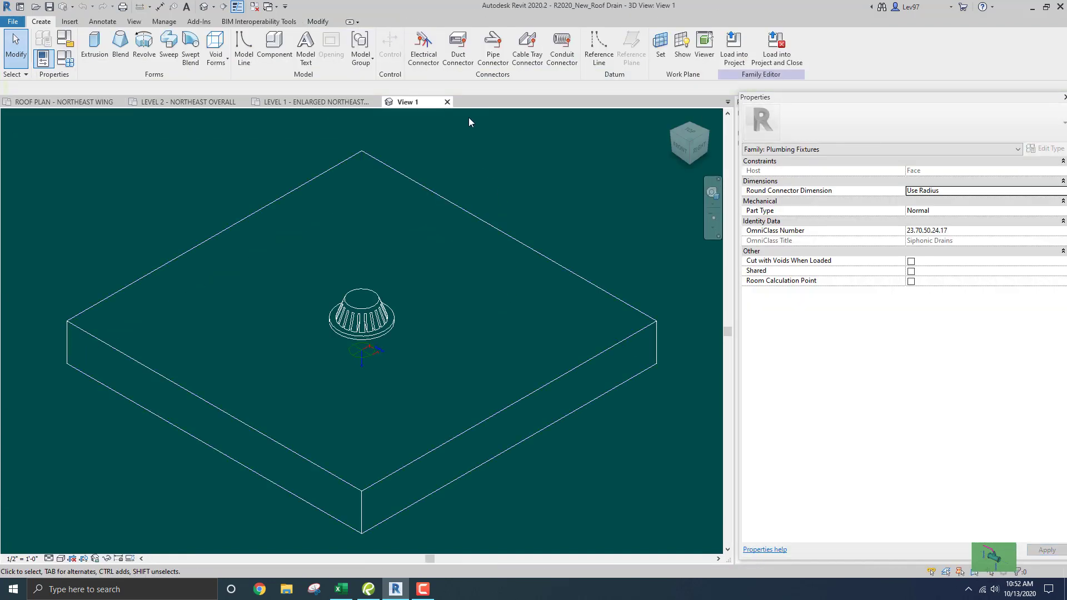
pyautogui.click(447, 102)
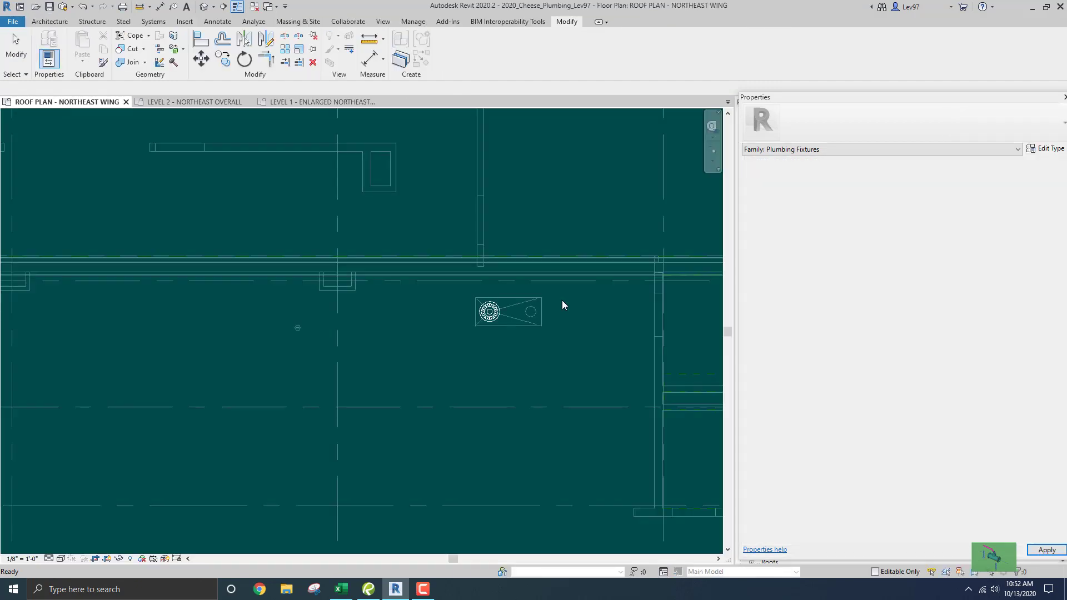
pyautogui.doubleClick(490, 327)
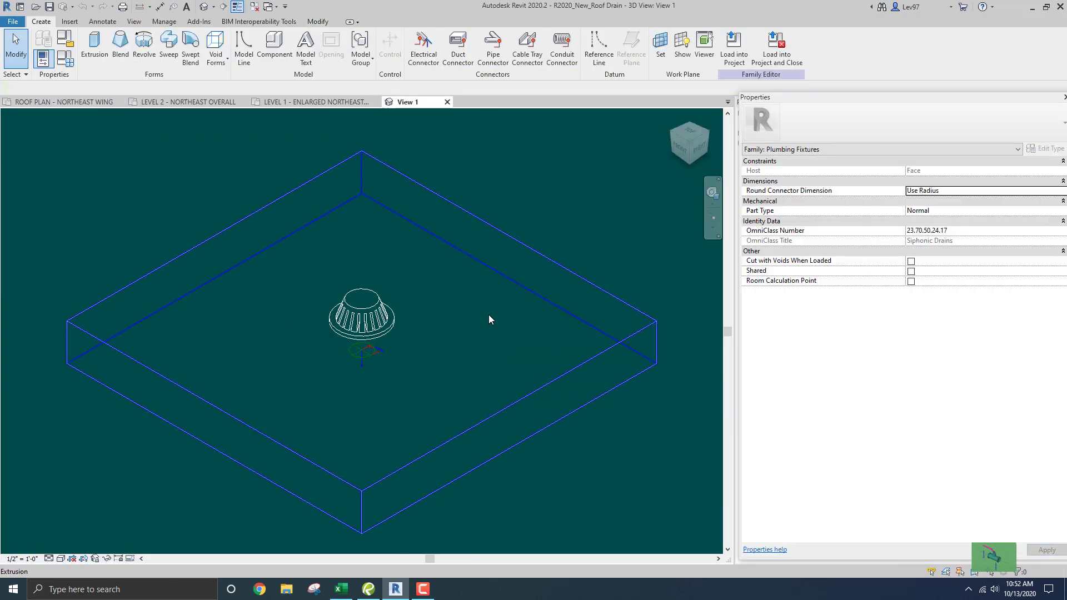
pyautogui.click(447, 103)
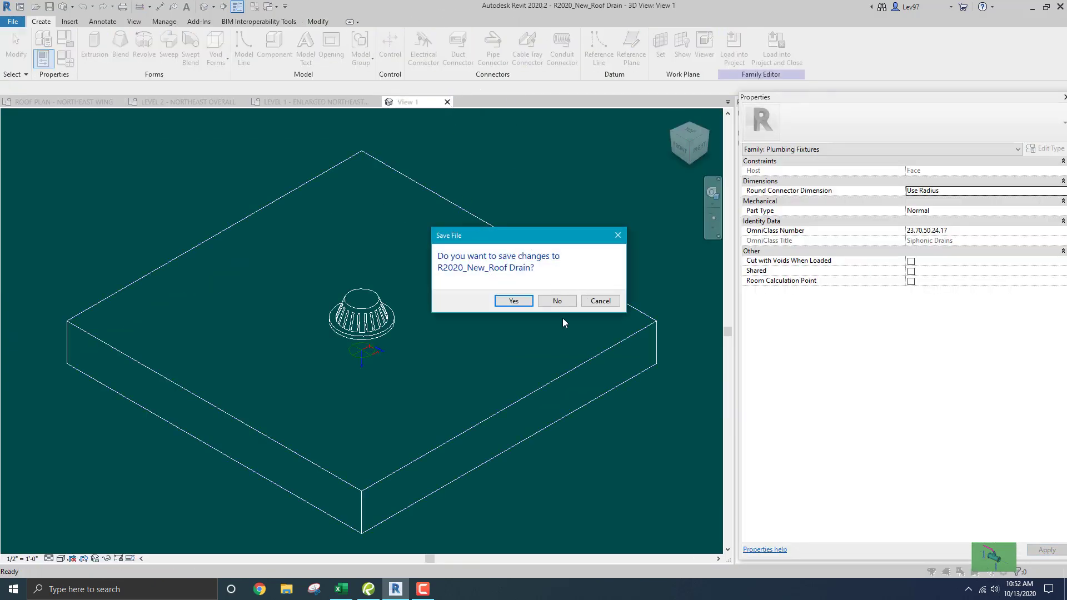
pyautogui.click(557, 301)
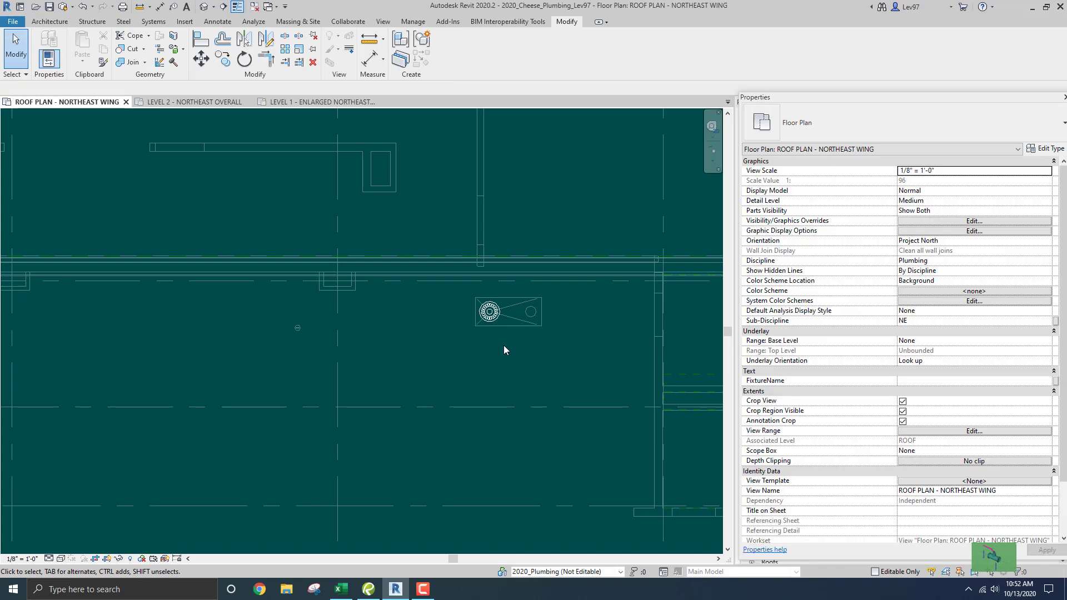
pyautogui.click(495, 319)
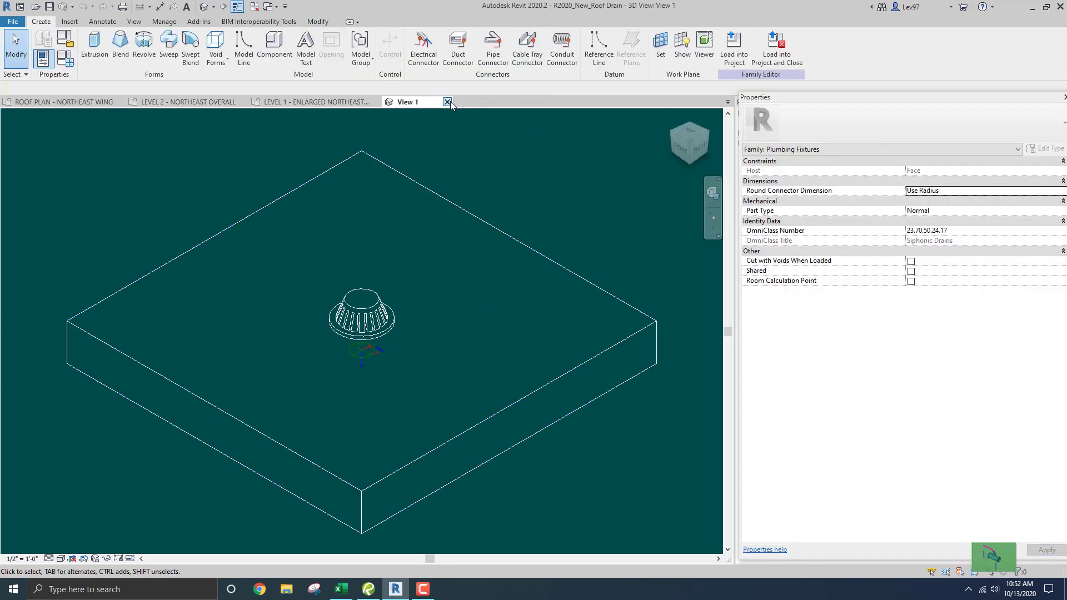
pyautogui.click(447, 101)
pyautogui.click(556, 301)
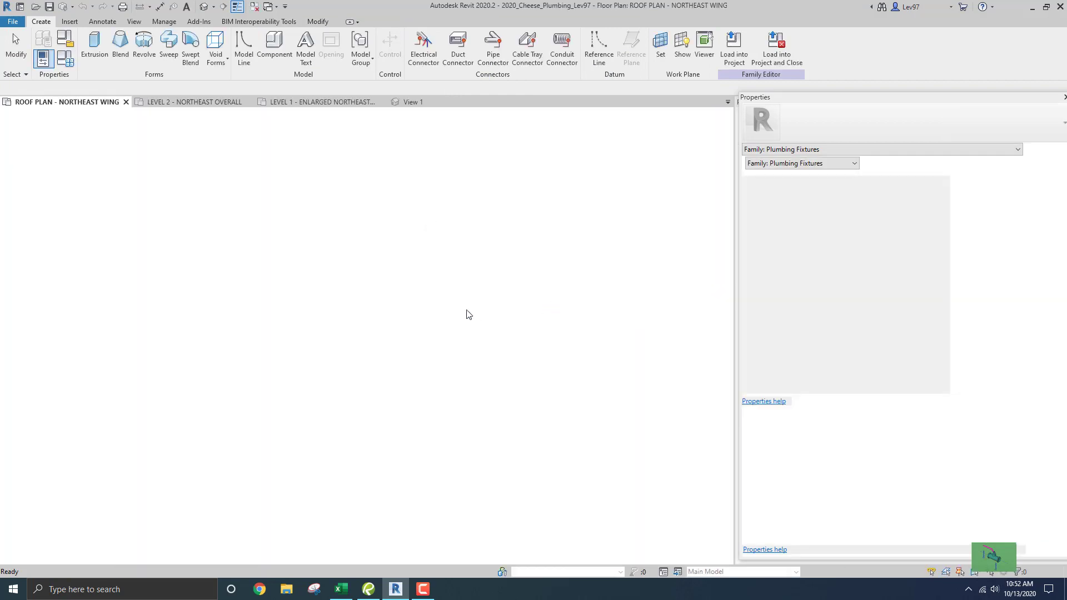
# Undo the accidental move of grid line AB and clear the selection.
pyautogui.moveTo(463, 283); pyautogui.dragTo(518, 335)
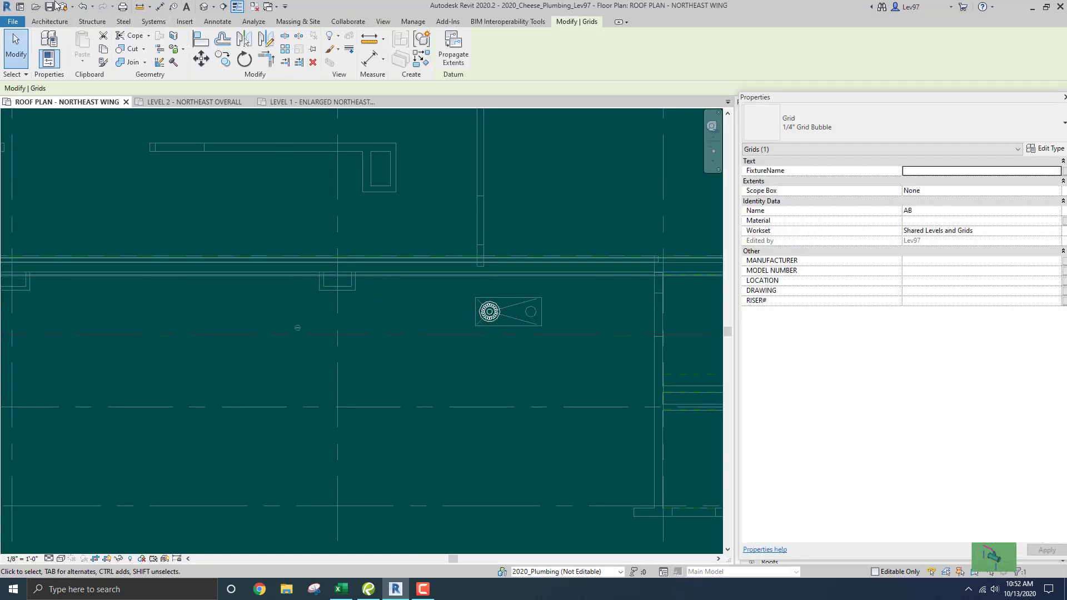
pyautogui.click(84, 7)
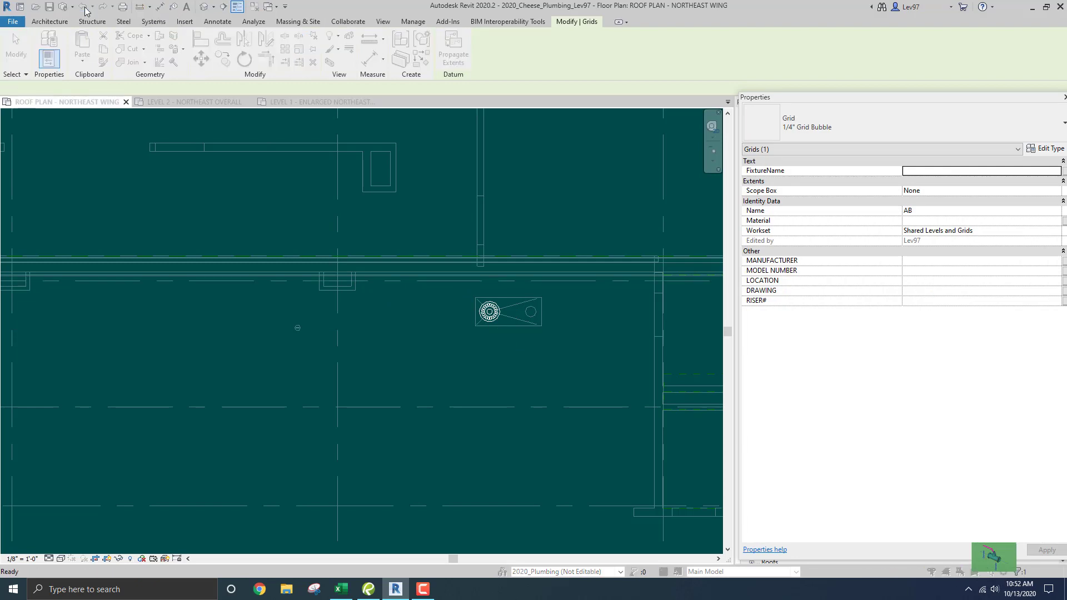
pyautogui.press('Escape')
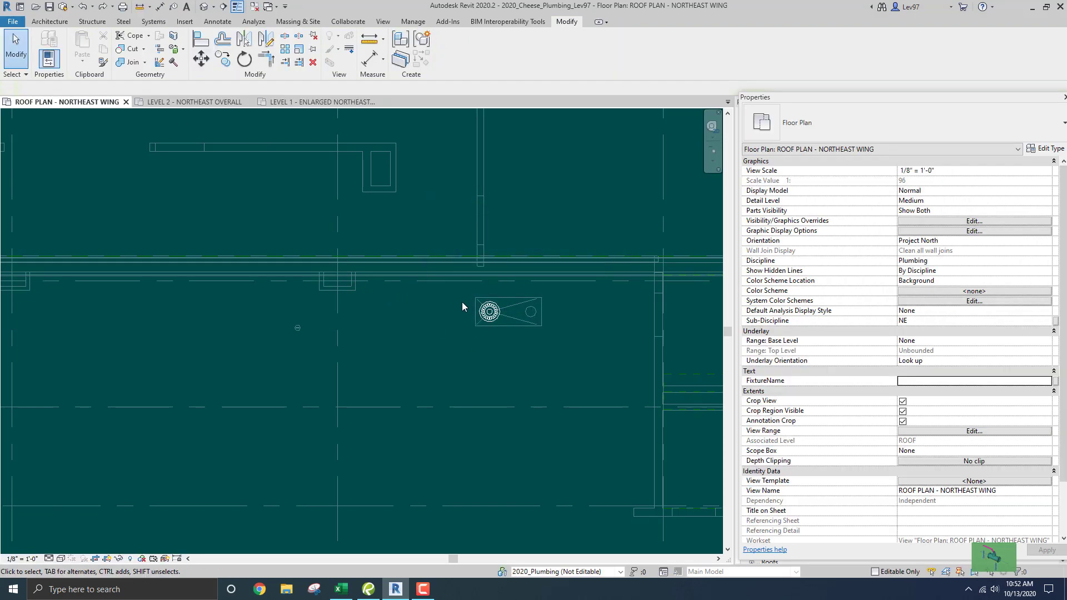
# Set the AreaOfRooF of the new roof drain between grids A6 and A7 to 5000.
pyautogui.click(507, 344)
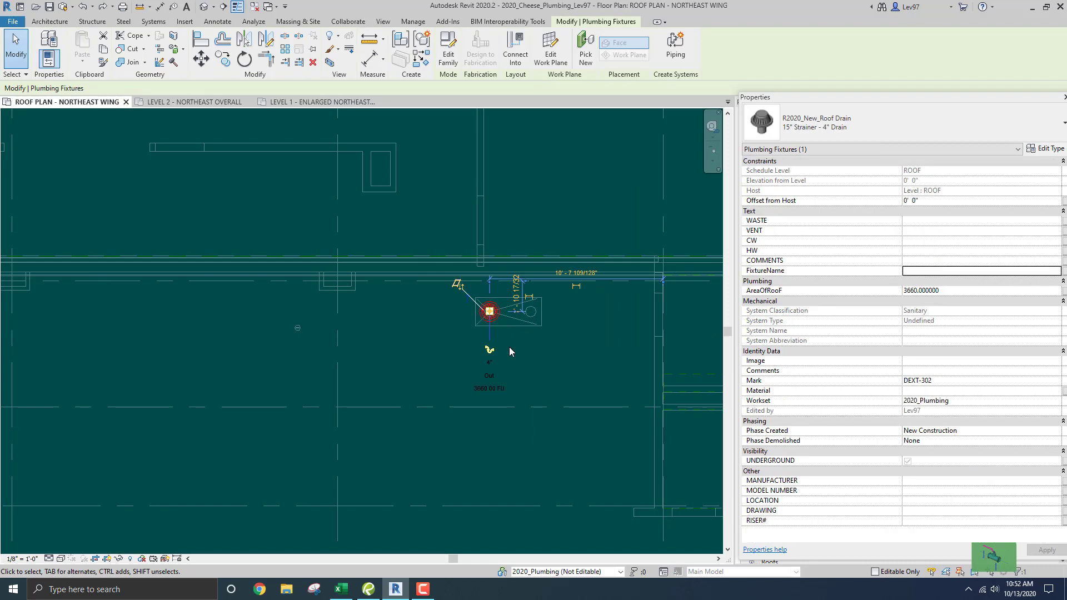
pyautogui.click(960, 291)
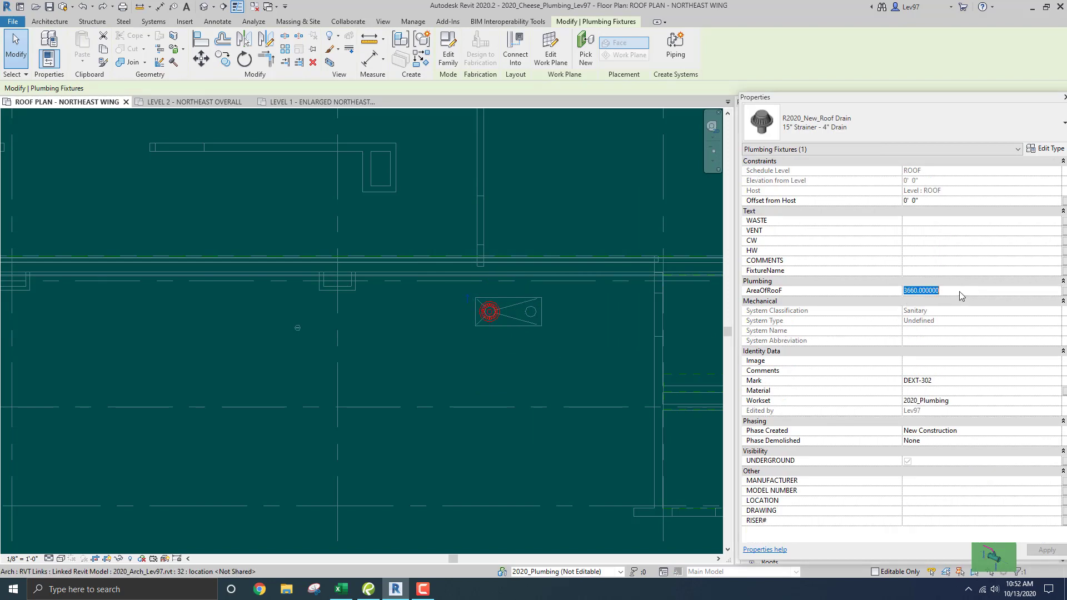
pyautogui.write('500')
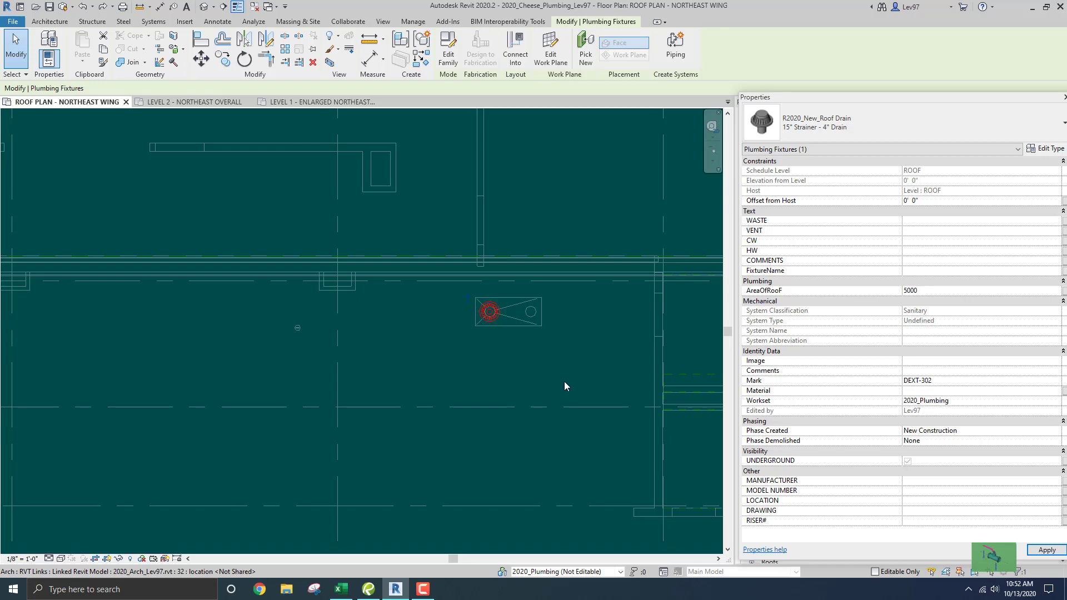
pyautogui.click(536, 362)
# Inspect the host and AreaOfRooF properties of the orange roof drain just below the magenta one near grid A3.
pyautogui.scroll(-5, 457, 348)
pyautogui.moveTo(330, 366); pyautogui.dragTo(519, 369, button='middle')
pyautogui.moveTo(426, 368); pyautogui.dragTo(515, 367, button='middle')
pyautogui.scroll(4, 451, 360)
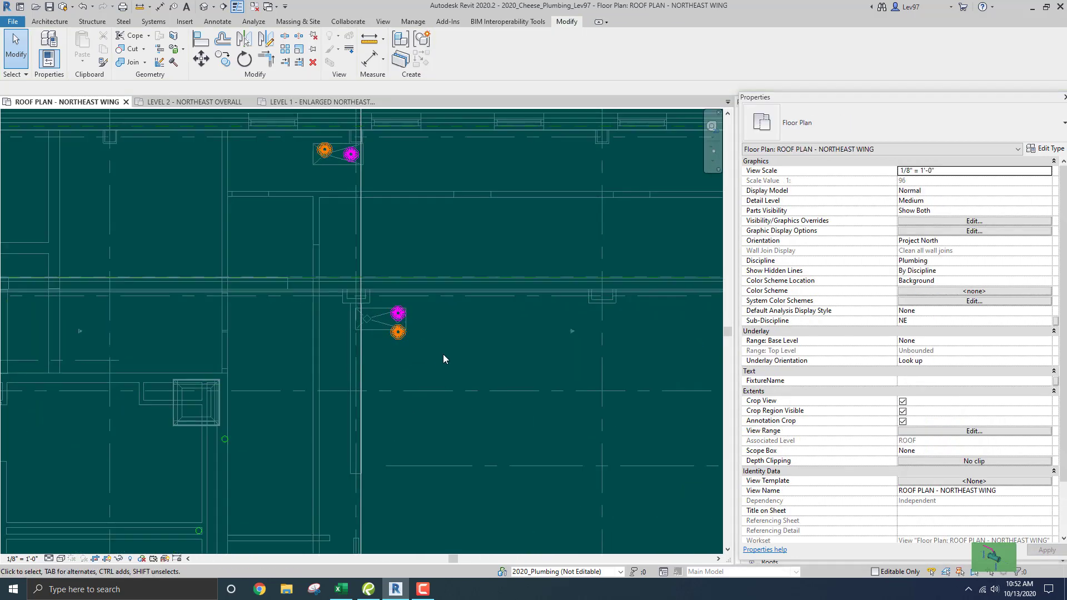
pyautogui.click(397, 348)
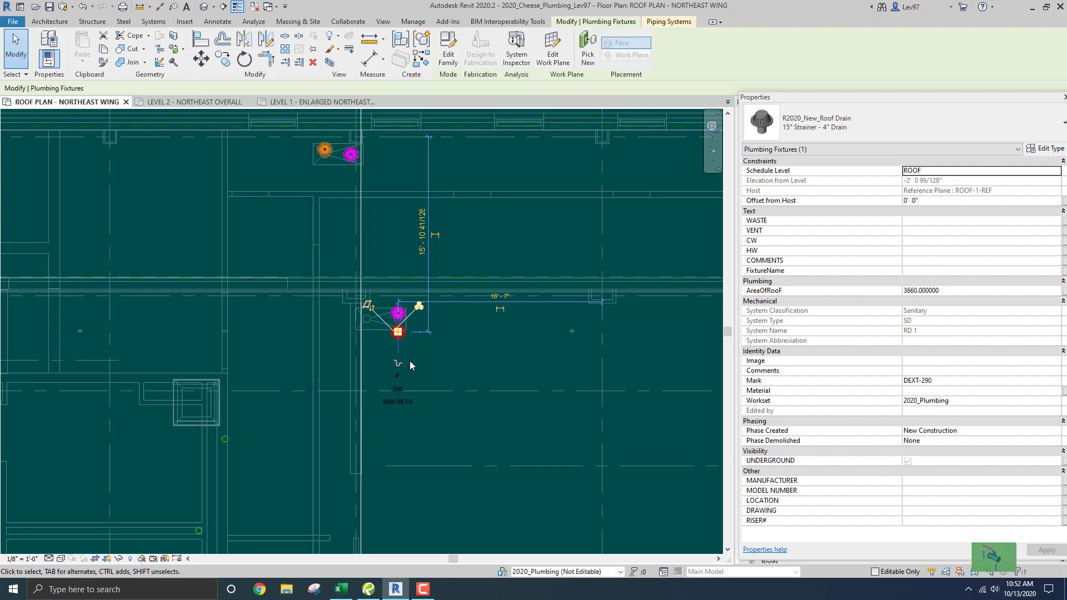
pyautogui.press('Escape')
# Compare the AreaOfRooF and host properties of the new roof drain between grids A6 and A7 with the existing drain.
pyautogui.scroll(-3, 645, 361)
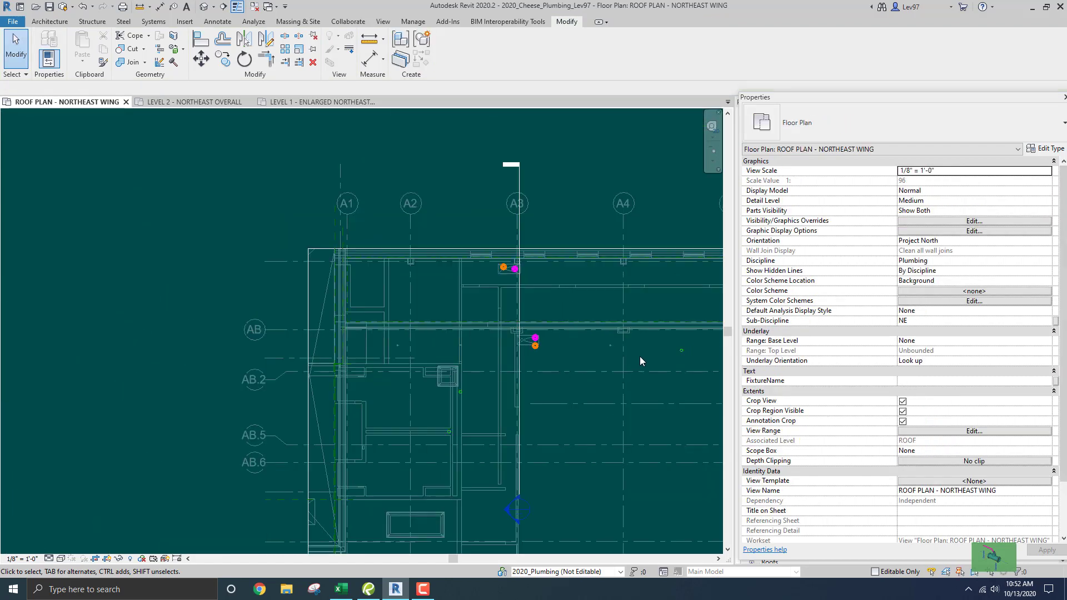
pyautogui.moveTo(639, 356); pyautogui.dragTo(328, 338, button='middle')
pyautogui.moveTo(455, 338); pyautogui.dragTo(350, 348, button='middle')
pyautogui.scroll(5, 453, 346)
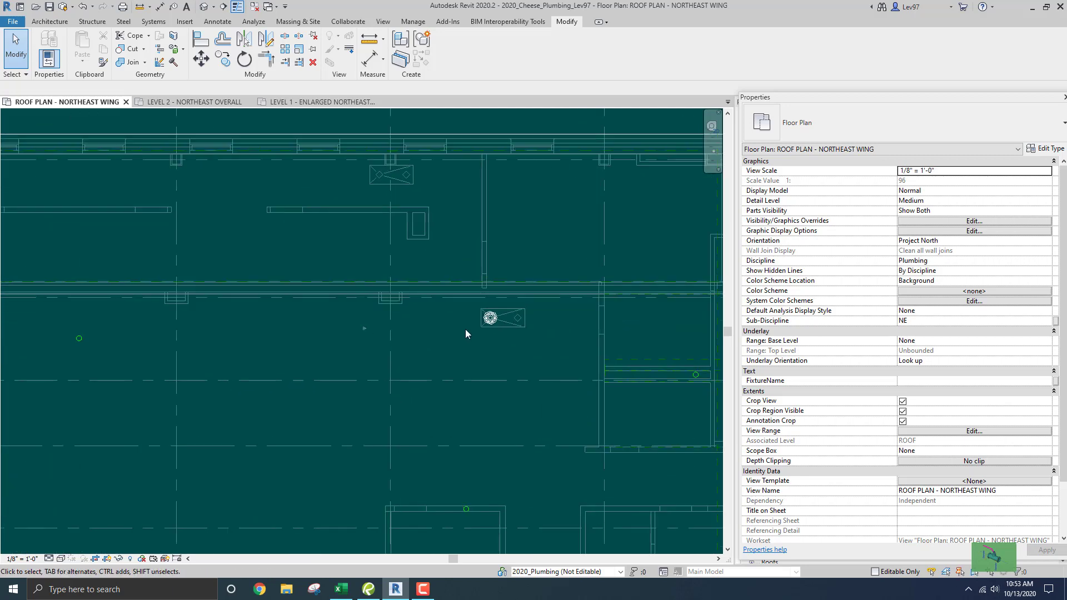
pyautogui.moveTo(468, 306); pyautogui.dragTo(516, 354)
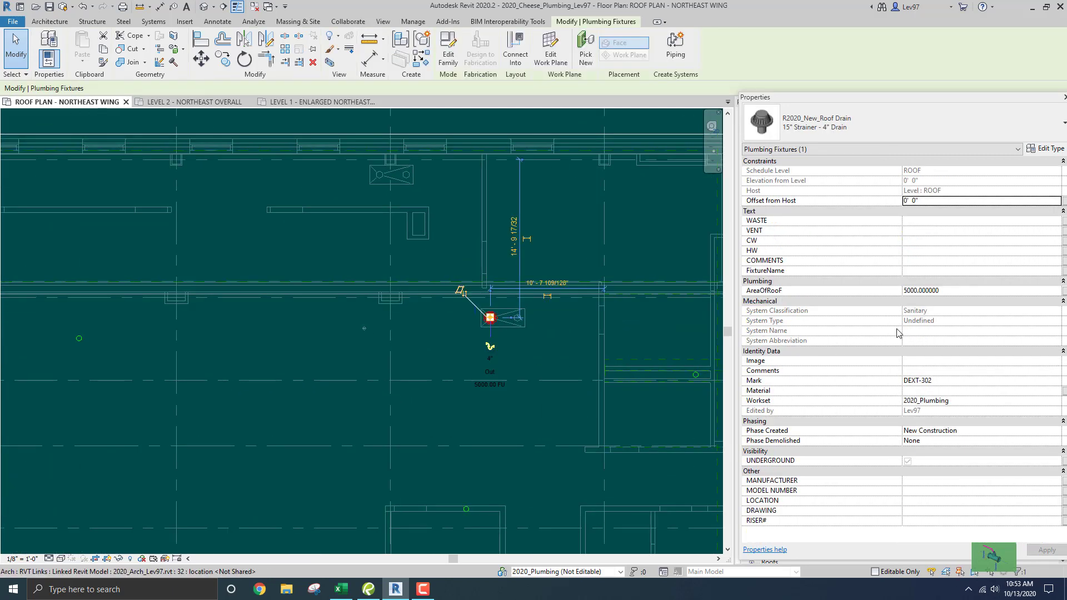
pyautogui.click(953, 292)
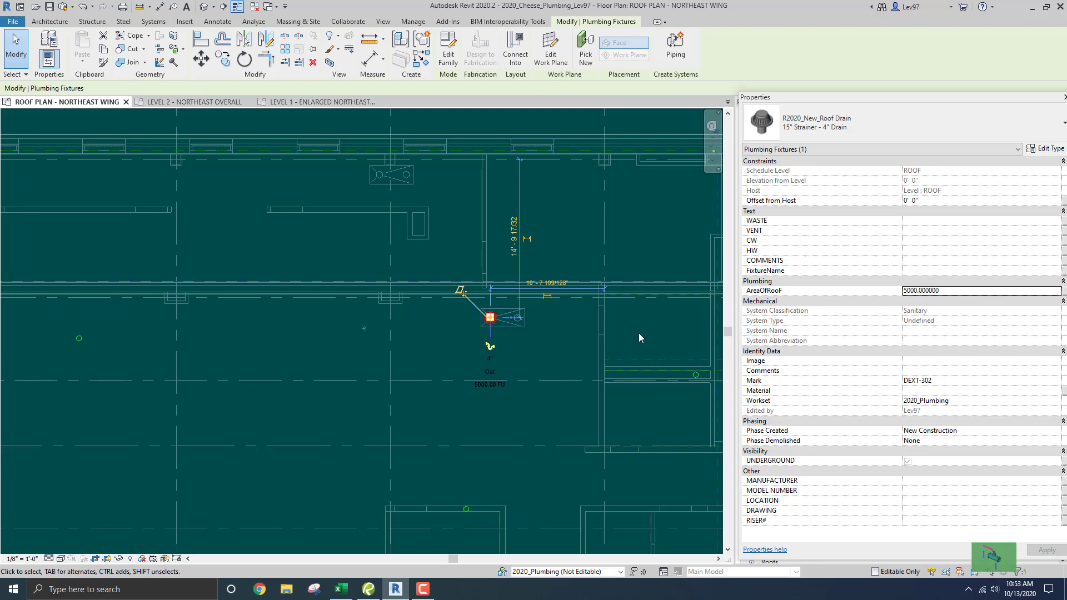
pyautogui.scroll(-5, 450, 370)
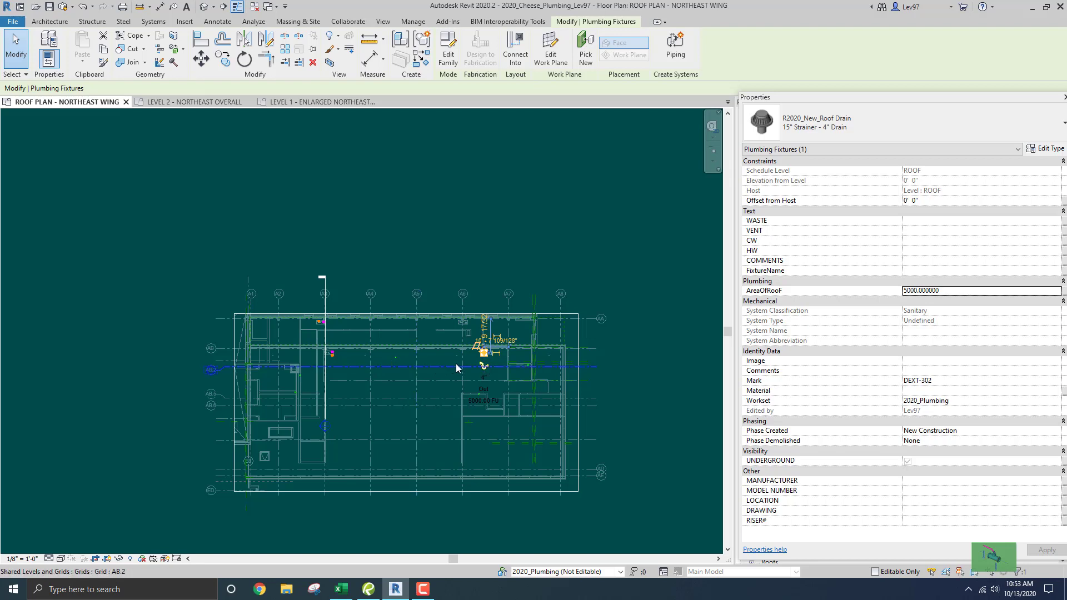
pyautogui.scroll(3, 468, 370)
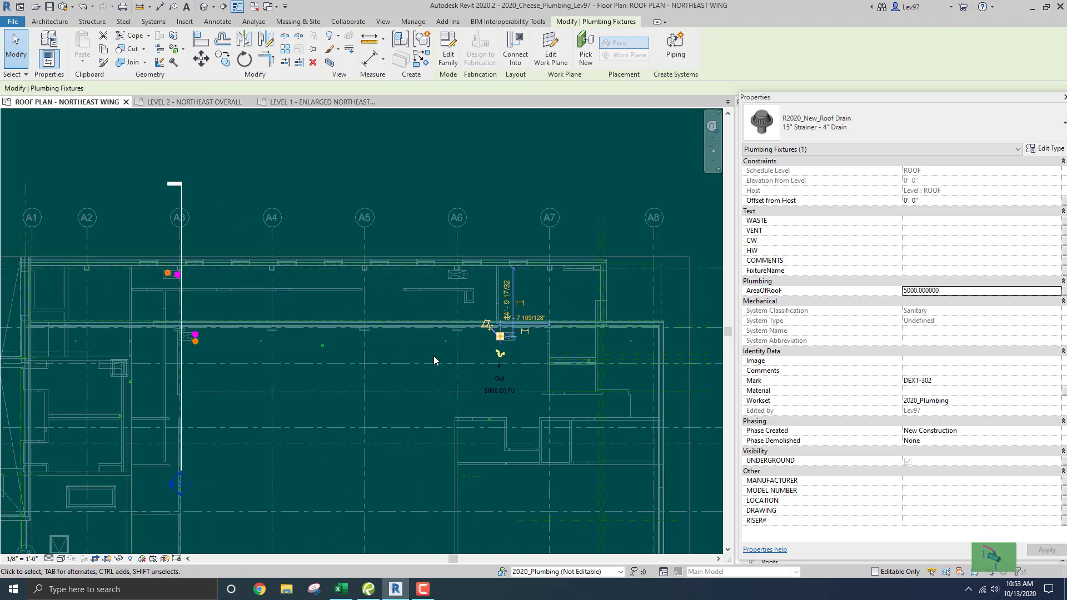
pyautogui.press('Escape')
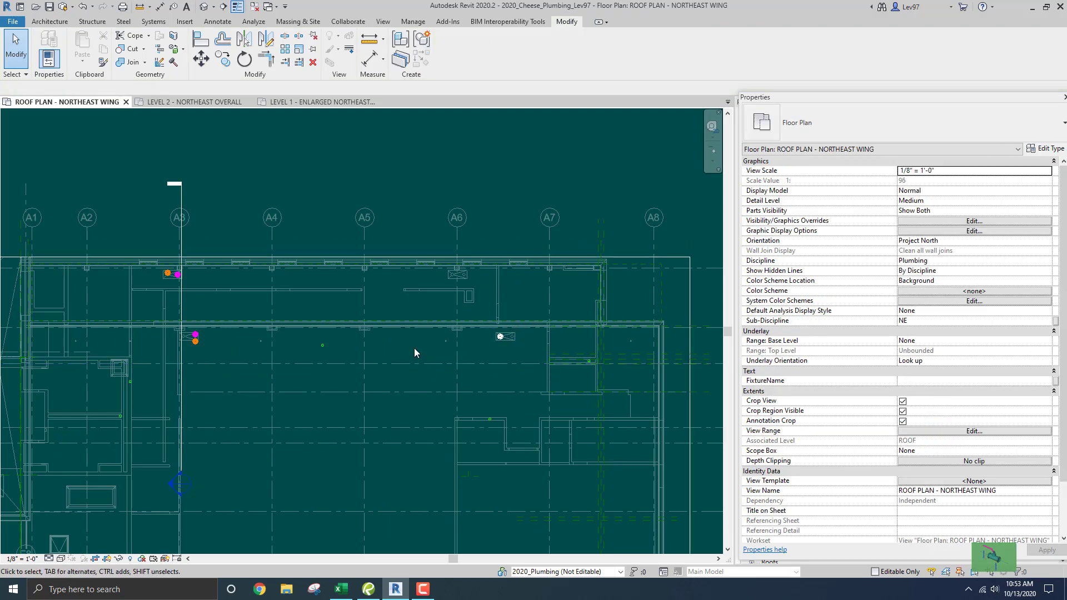
pyautogui.moveTo(414, 350); pyautogui.dragTo(372, 343, button='middle')
pyautogui.scroll(2, 445, 346)
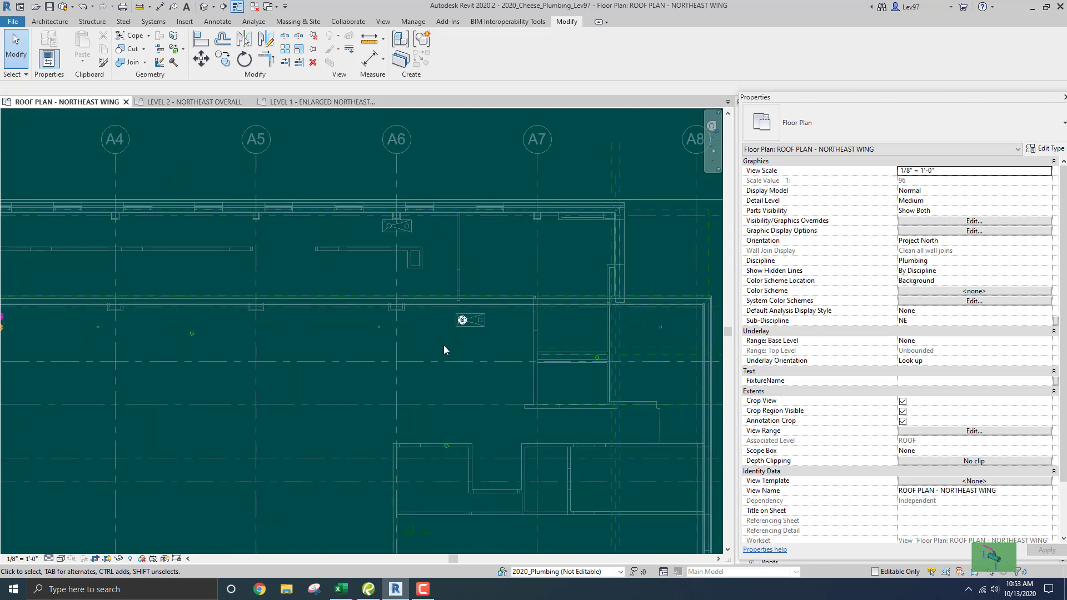
pyautogui.scroll(-1, 444, 348)
pyautogui.moveTo(444, 348); pyautogui.dragTo(494, 353, button='middle')
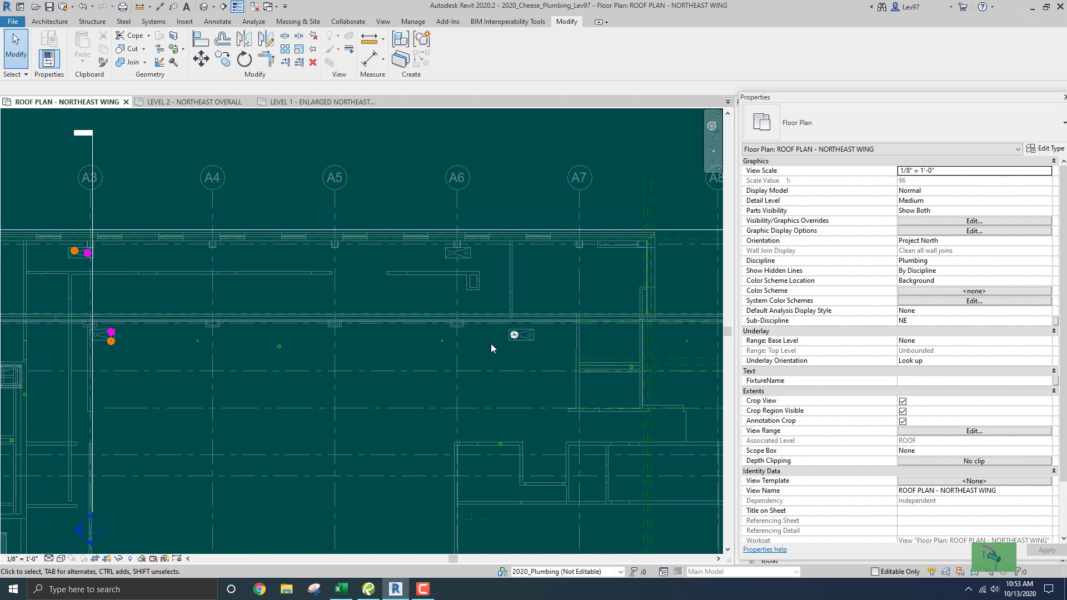
pyautogui.scroll(1, 492, 345)
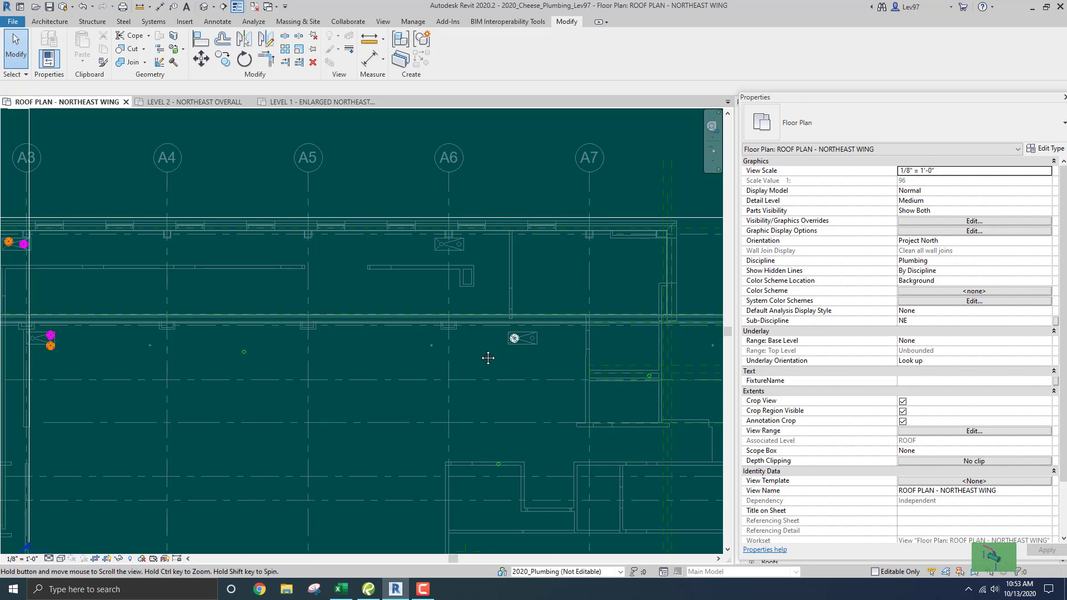
# Move the section line from grid A3 to just east of the new roof drain between grids A6 and A7.
pyautogui.scroll(-4, 467, 353)
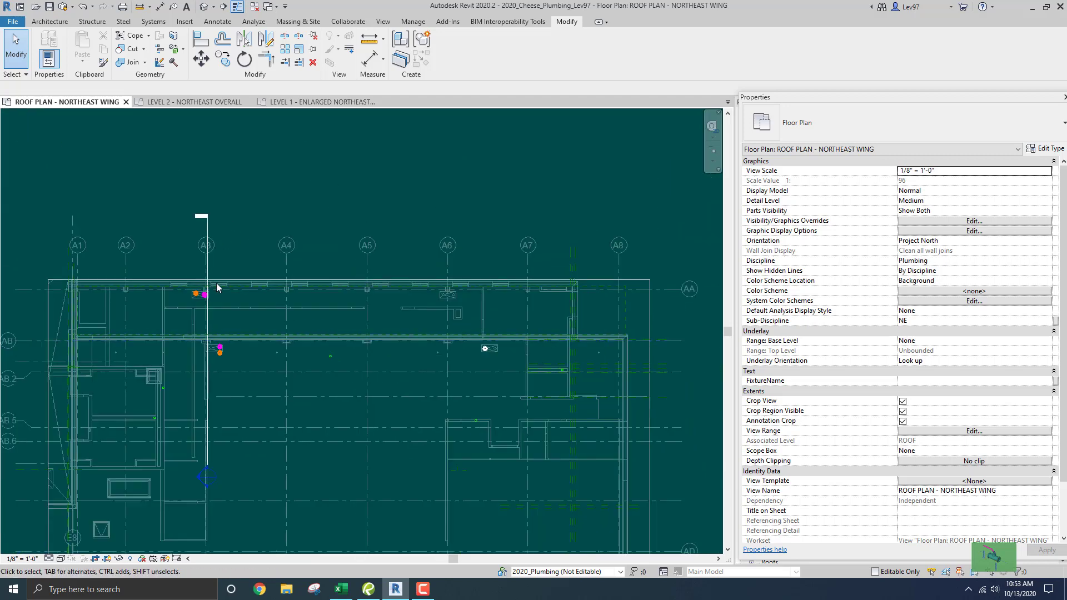
pyautogui.click(207, 266)
pyautogui.moveTo(211, 272); pyautogui.dragTo(494, 289)
pyautogui.scroll(3, 536, 353)
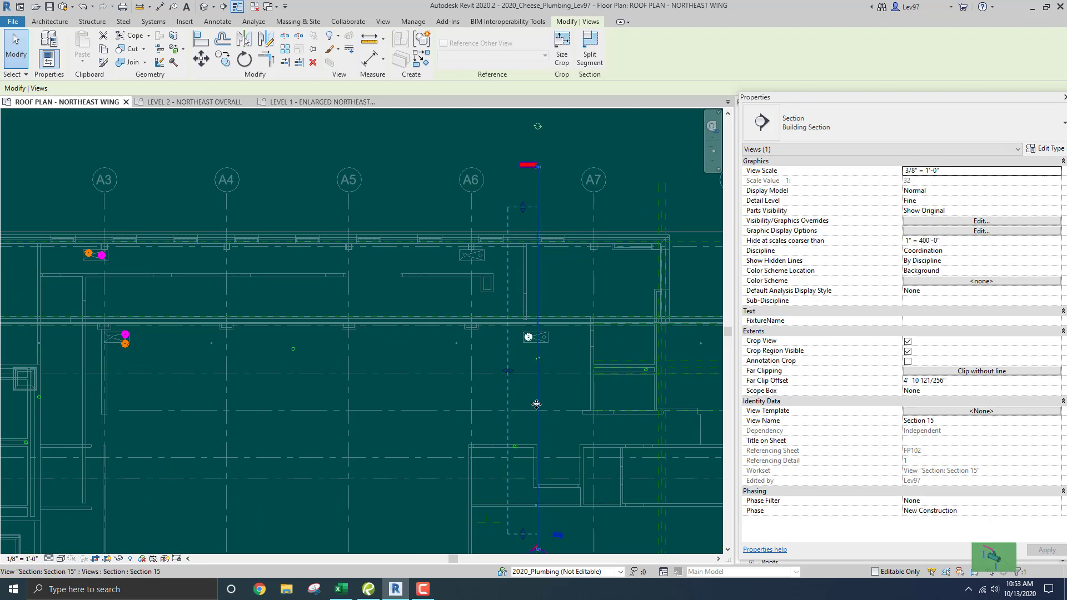
pyautogui.moveTo(547, 396); pyautogui.dragTo(552, 389)
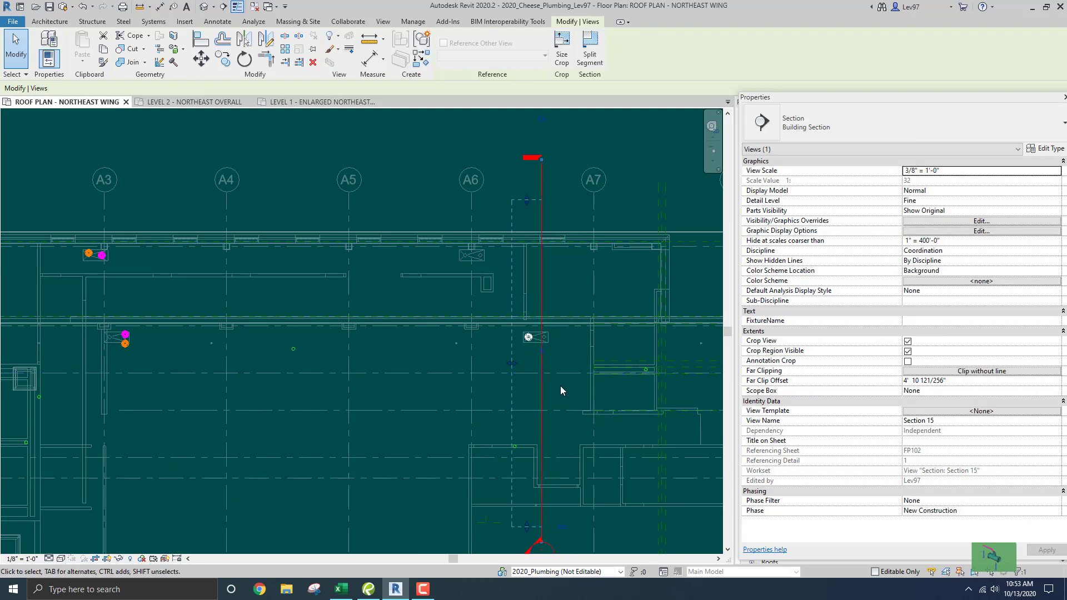
# Extend the lower edge of the section's crop boundary slightly southward to the section head.
pyautogui.moveTo(561, 386); pyautogui.dragTo(567, 303, button='middle')
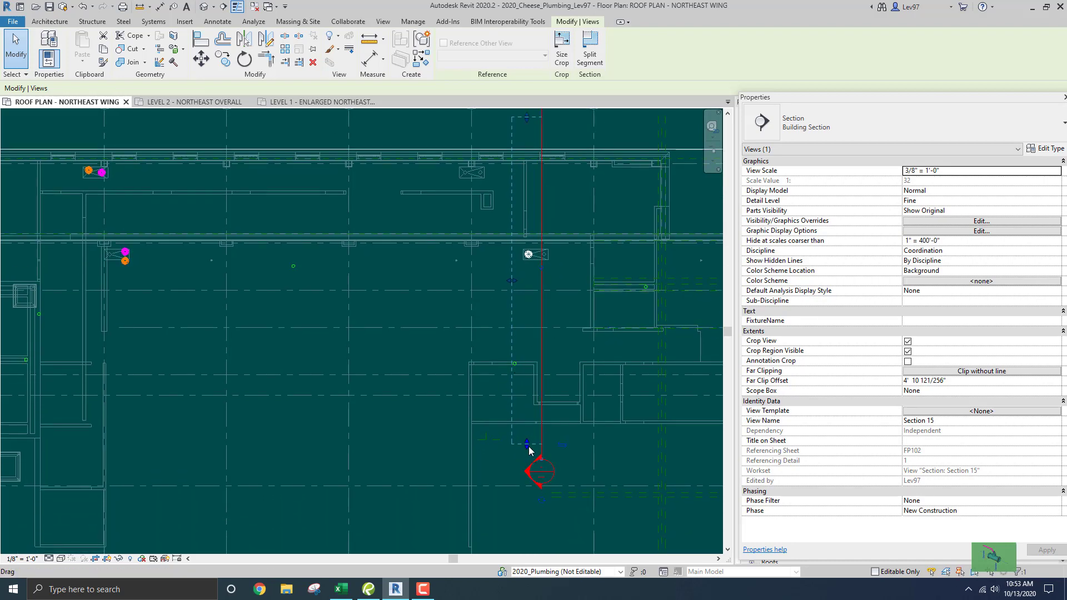
pyautogui.moveTo(527, 446); pyautogui.dragTo(530, 460)
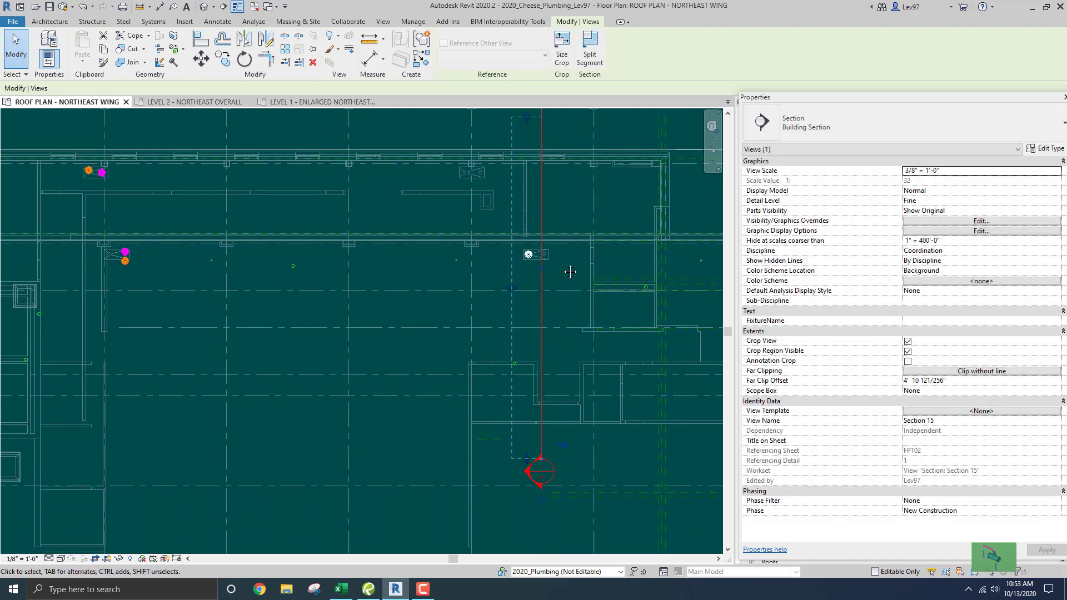
pyautogui.moveTo(570, 272); pyautogui.dragTo(569, 334, button='middle')
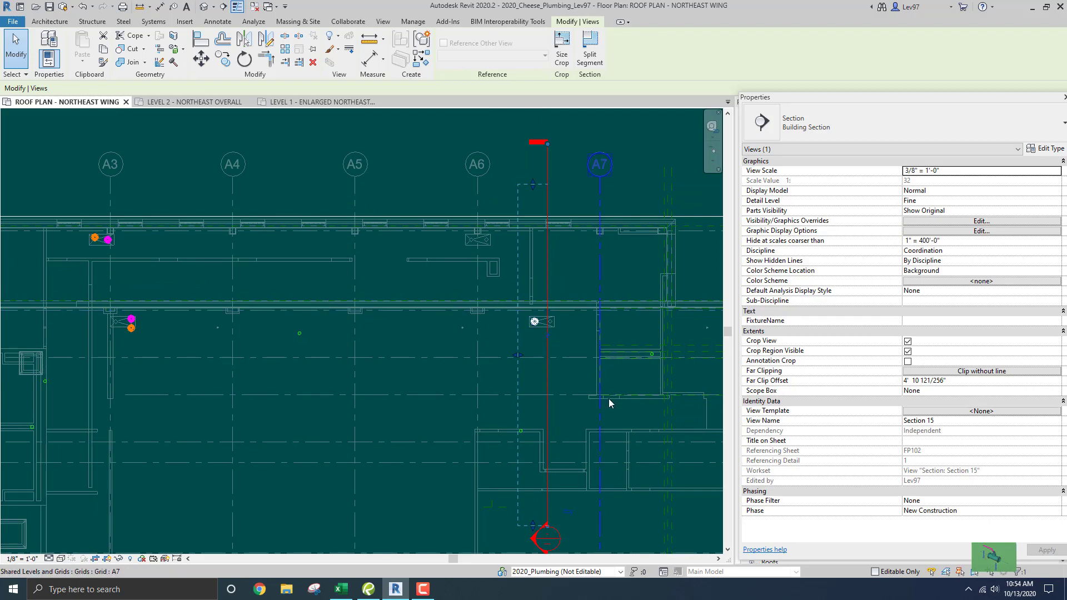
# Open the view of the relocated section and frame the new roof drain beside the parapet wall.
pyautogui.rightClick(551, 344)
pyautogui.click(598, 90)
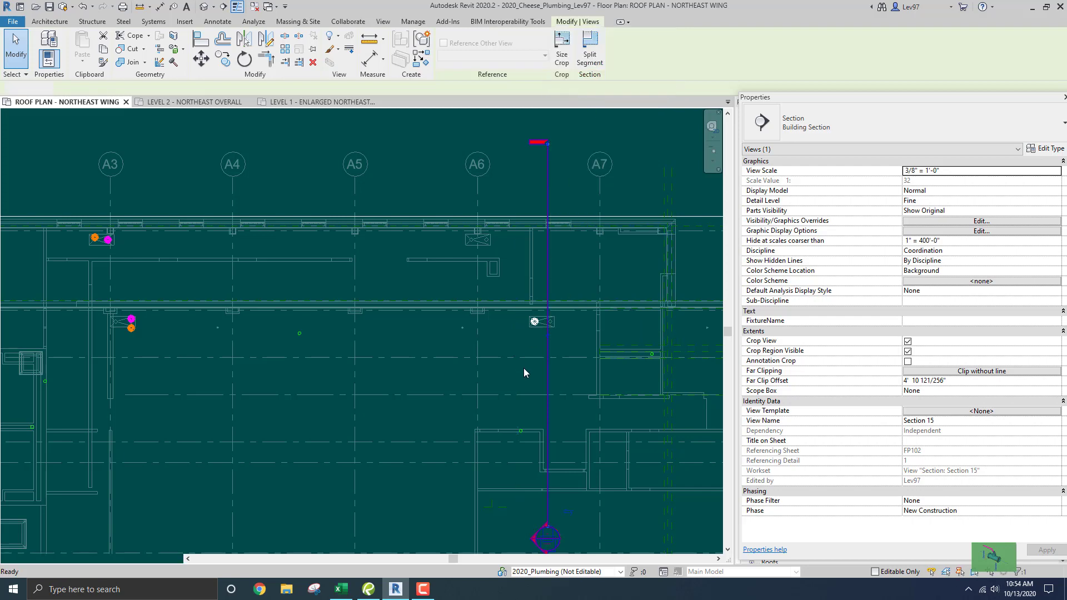
pyautogui.moveTo(379, 240); pyautogui.dragTo(490, 338, button='middle')
pyautogui.scroll(3, 488, 262)
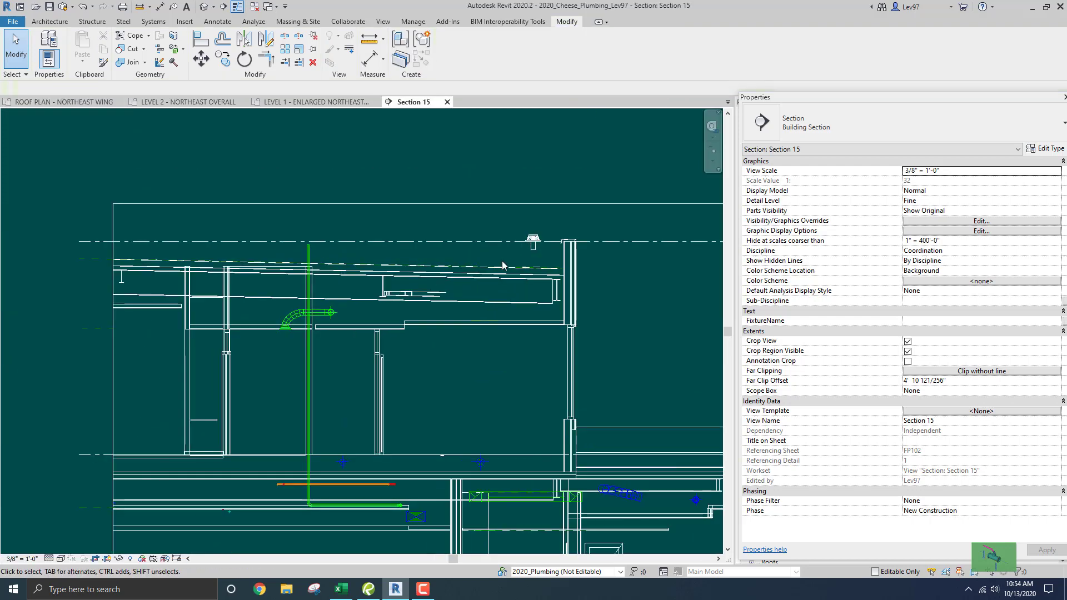
pyautogui.moveTo(526, 258); pyautogui.dragTo(427, 283, button='middle')
pyautogui.moveTo(531, 285)
pyautogui.mouseDown(button='middle')
pyautogui.moveTo(468, 279)
pyautogui.moveTo(527, 279)
pyautogui.mouseUp(button='middle')
pyautogui.scroll(3, 390, 262)
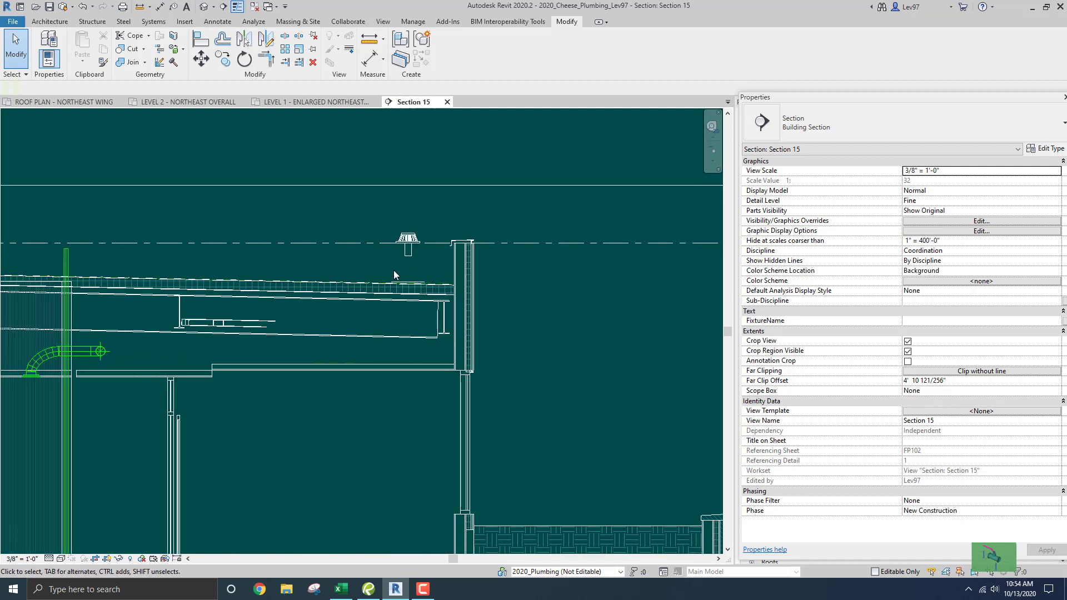
pyautogui.moveTo(421, 279); pyautogui.dragTo(506, 313, button='middle')
# Temporarily hide the three linked Revit models in Section 15 to identify the reference plane below the roof drain, and undo the hiding.
pyautogui.press('v')
pyautogui.press('g')
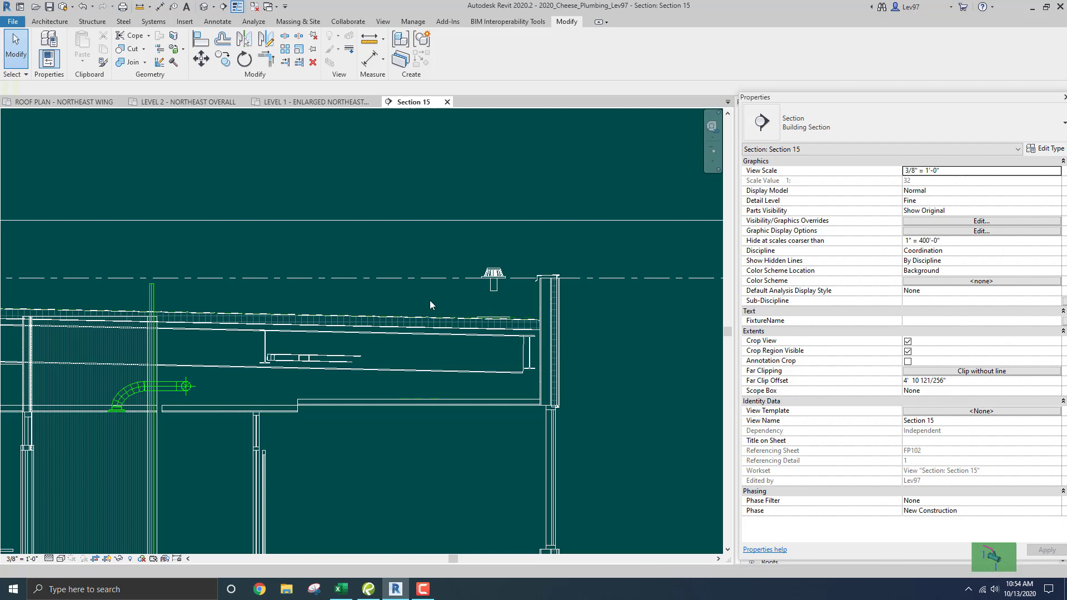
pyautogui.click(389, 149)
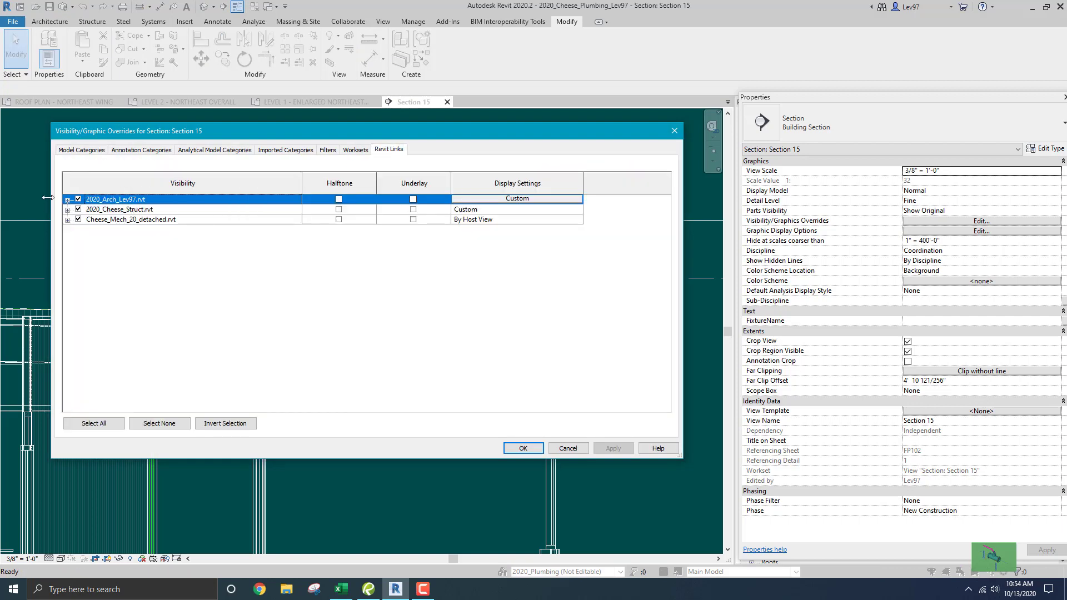
pyautogui.click(77, 199)
pyautogui.click(78, 209)
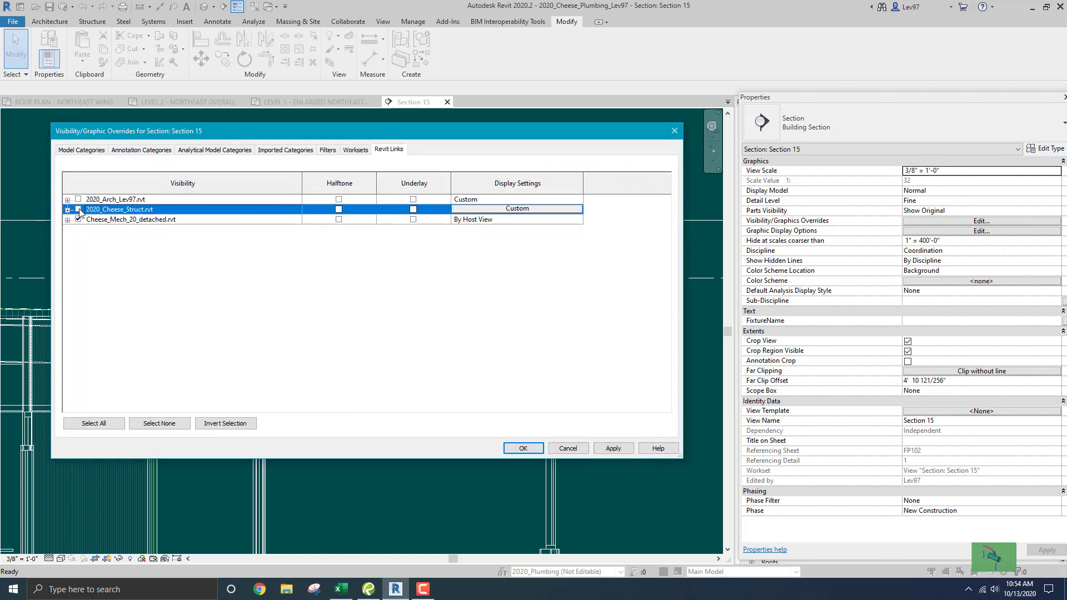
pyautogui.click(78, 219)
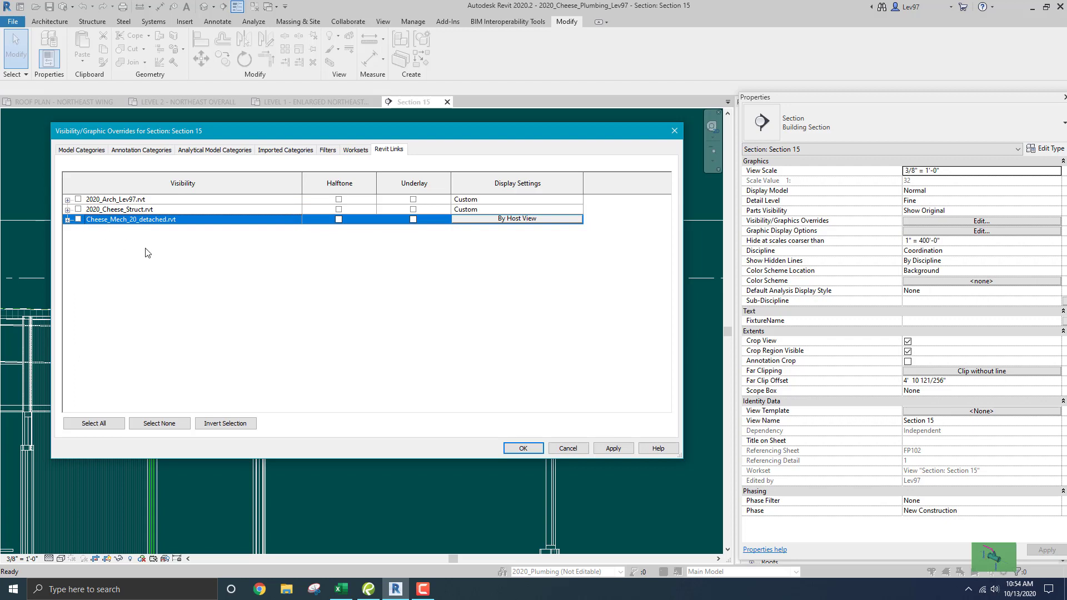
pyautogui.click(524, 448)
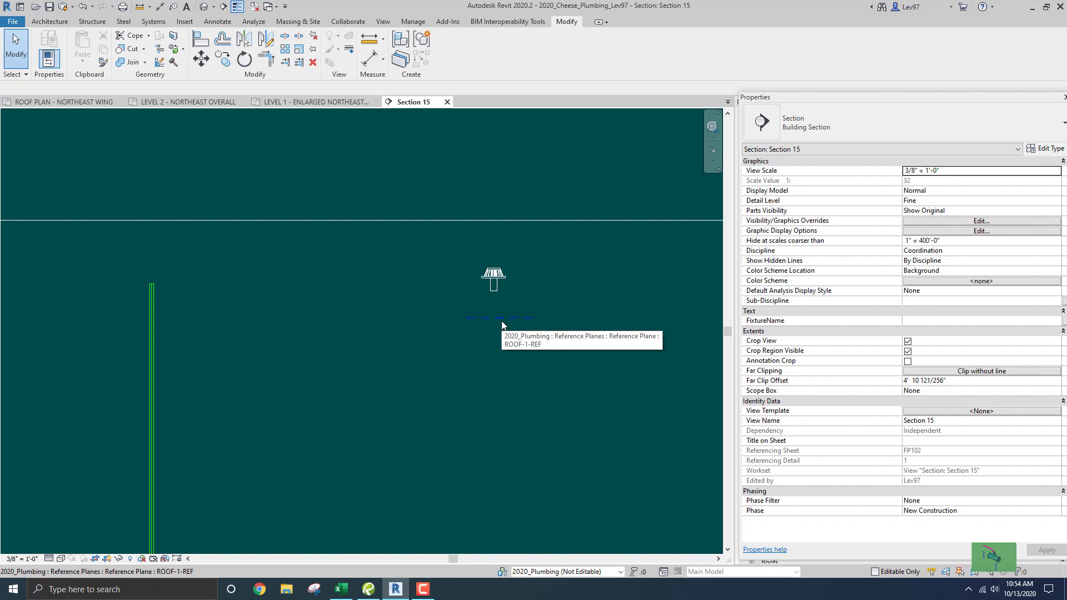
pyautogui.click(81, 7)
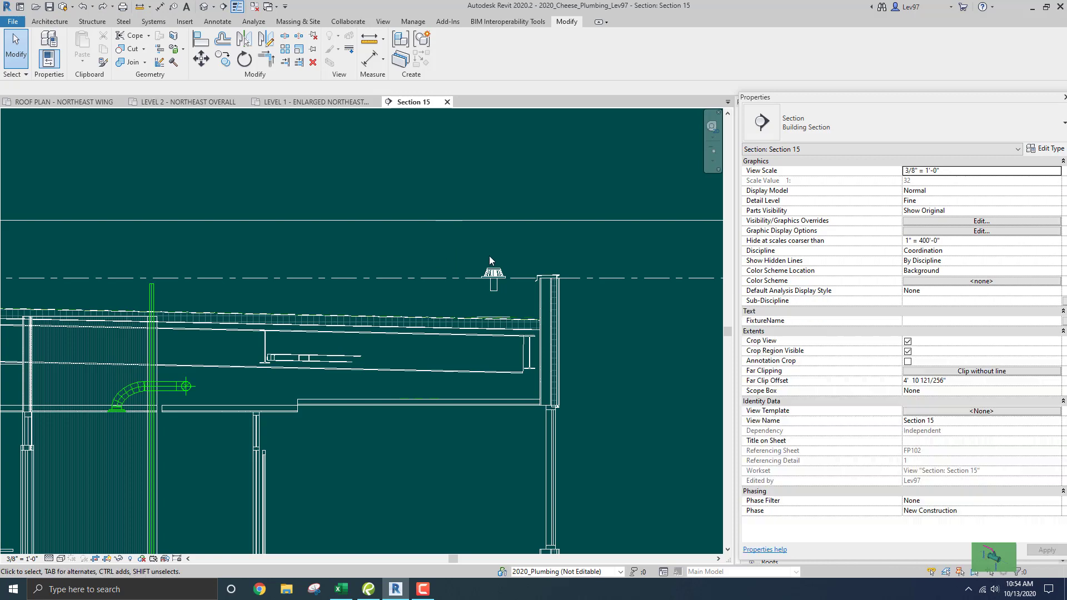
# Change the new roof drain's work plane to Reference Plane : ROOF-1-REF and clear the selection.
pyautogui.click(493, 274)
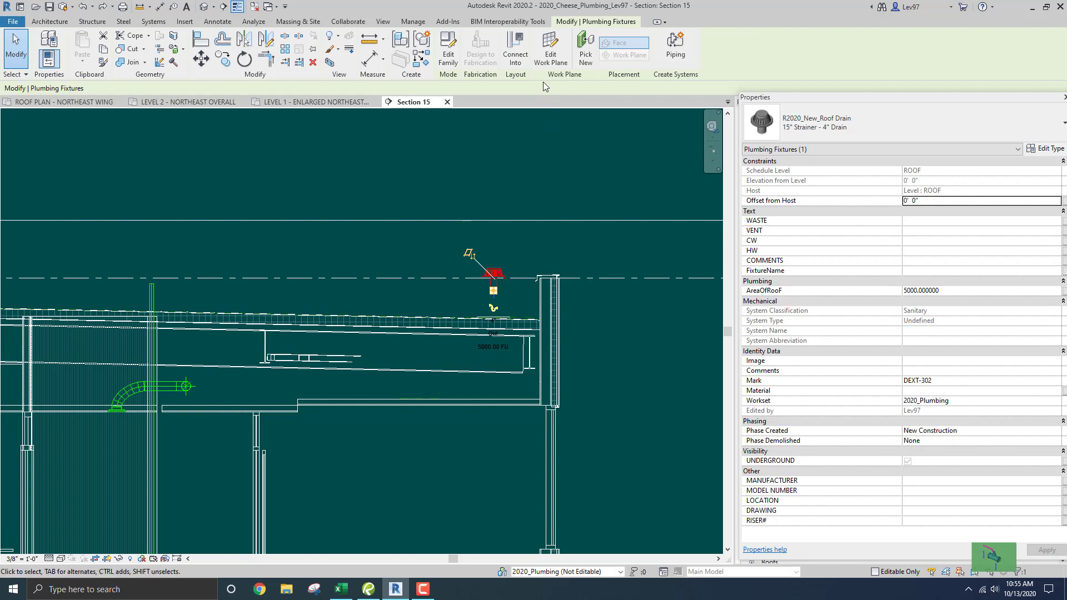
pyautogui.click(550, 51)
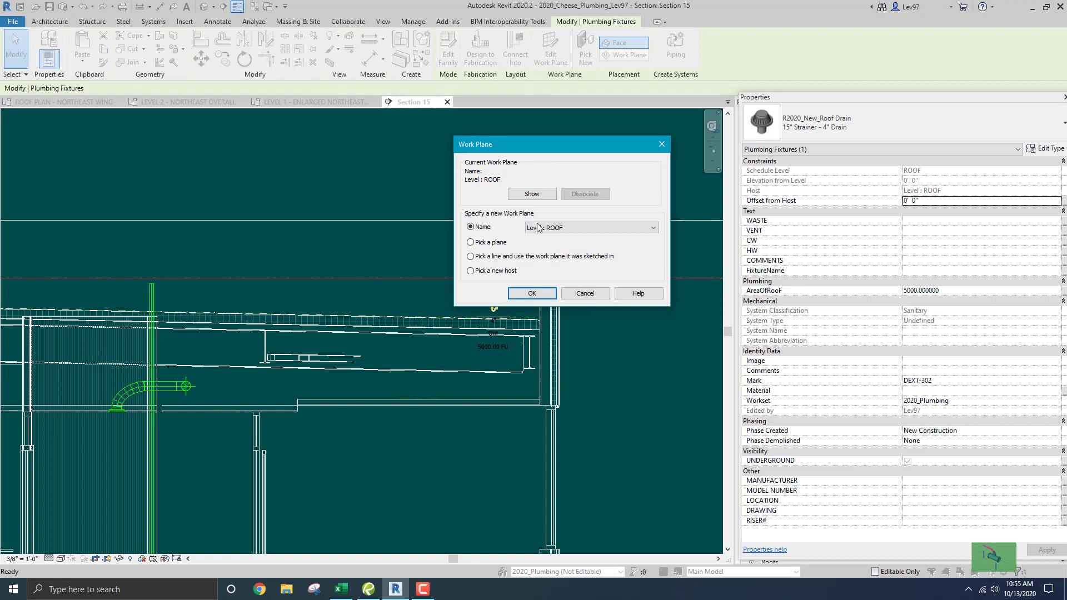
pyautogui.click(584, 229)
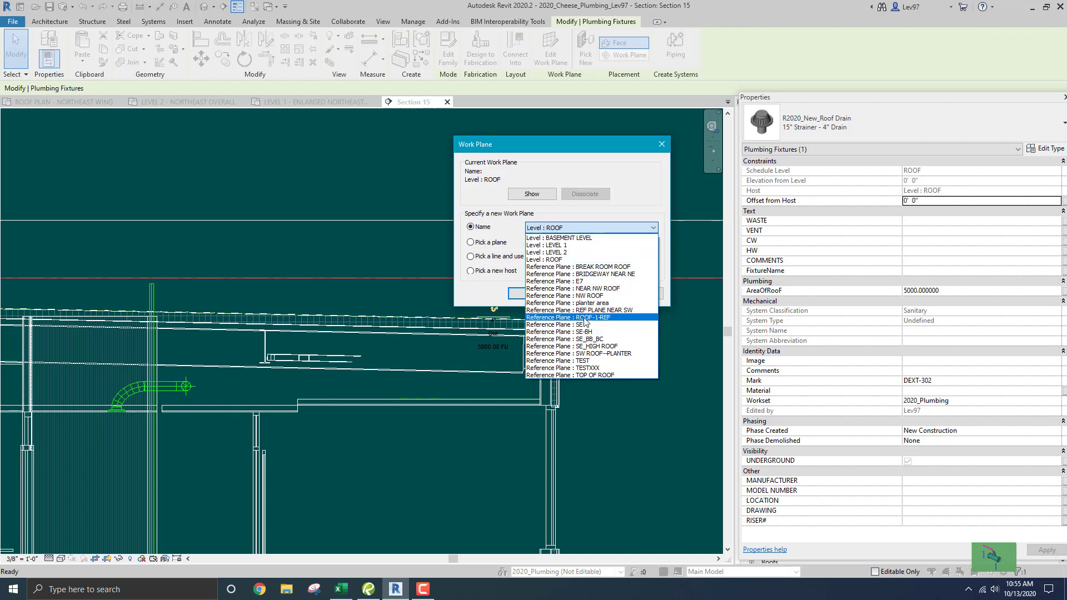
pyautogui.click(605, 141)
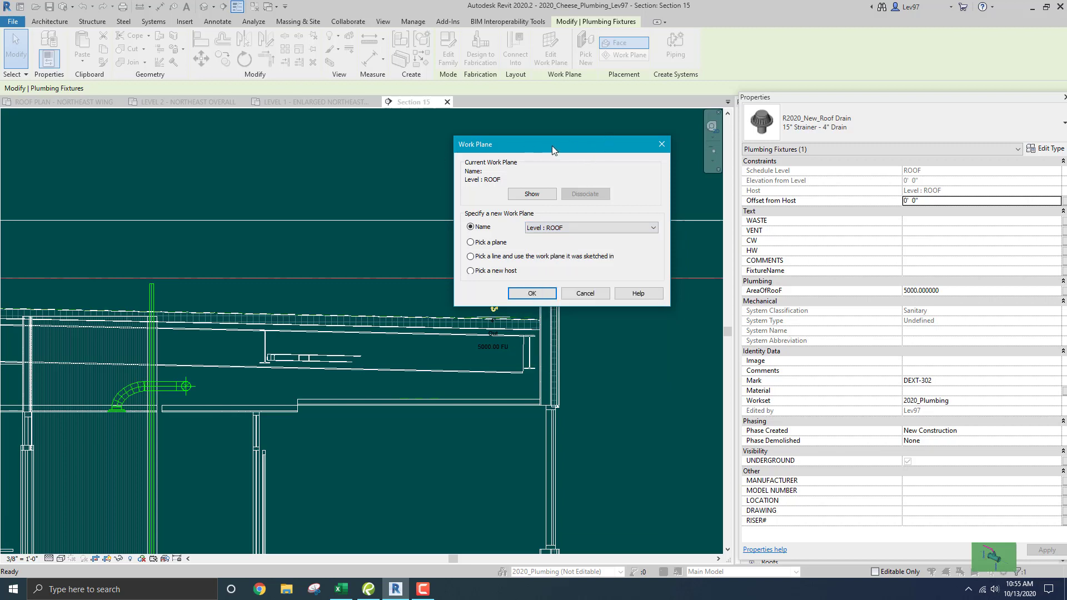
pyautogui.moveTo(552, 145); pyautogui.dragTo(212, 155)
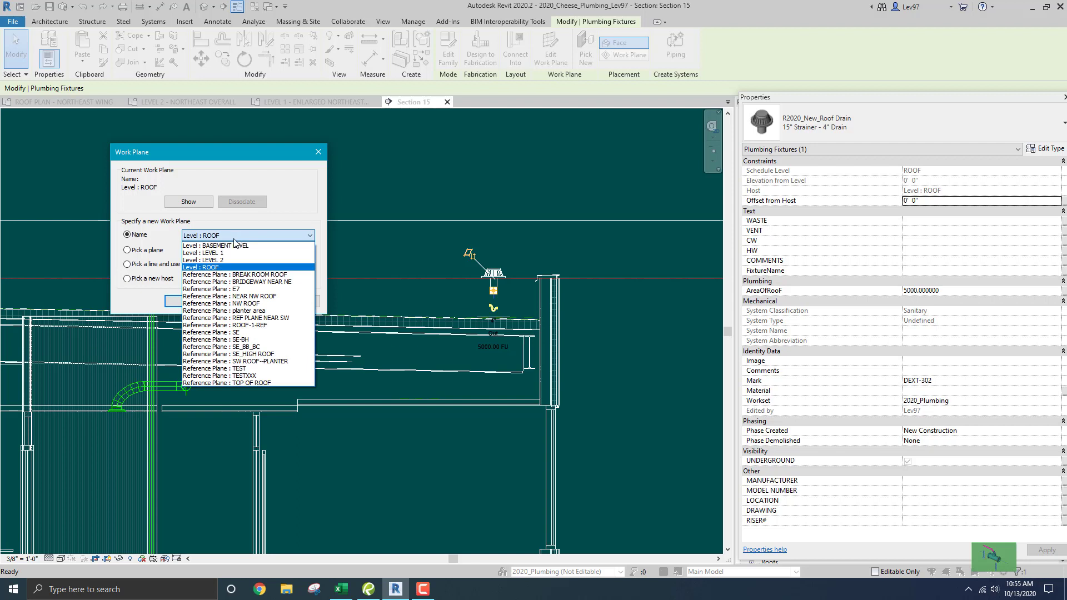
pyautogui.click(248, 327)
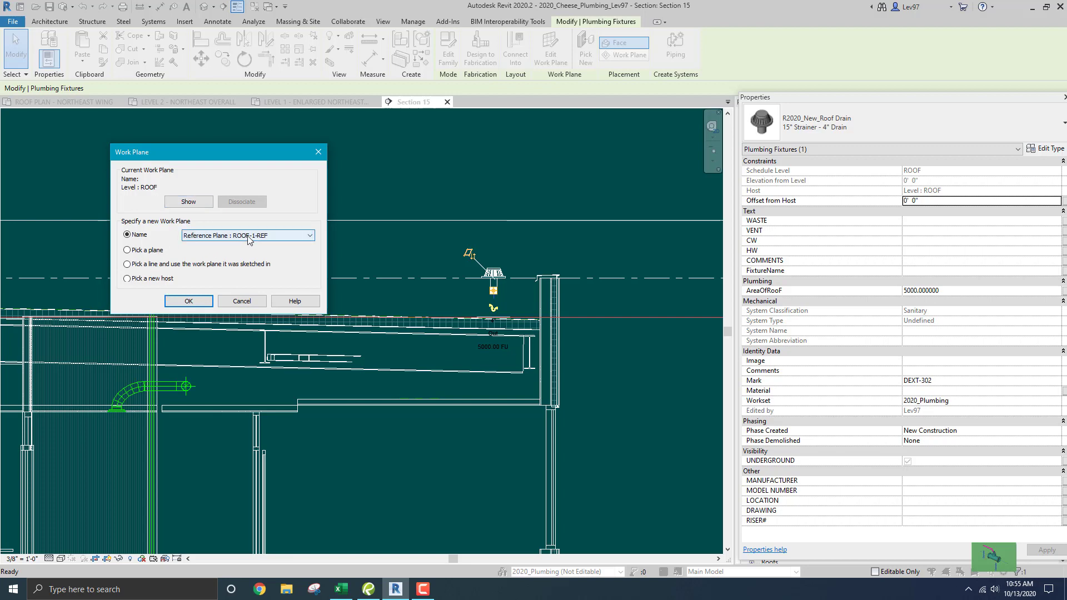
pyautogui.click(188, 301)
pyautogui.click(415, 276)
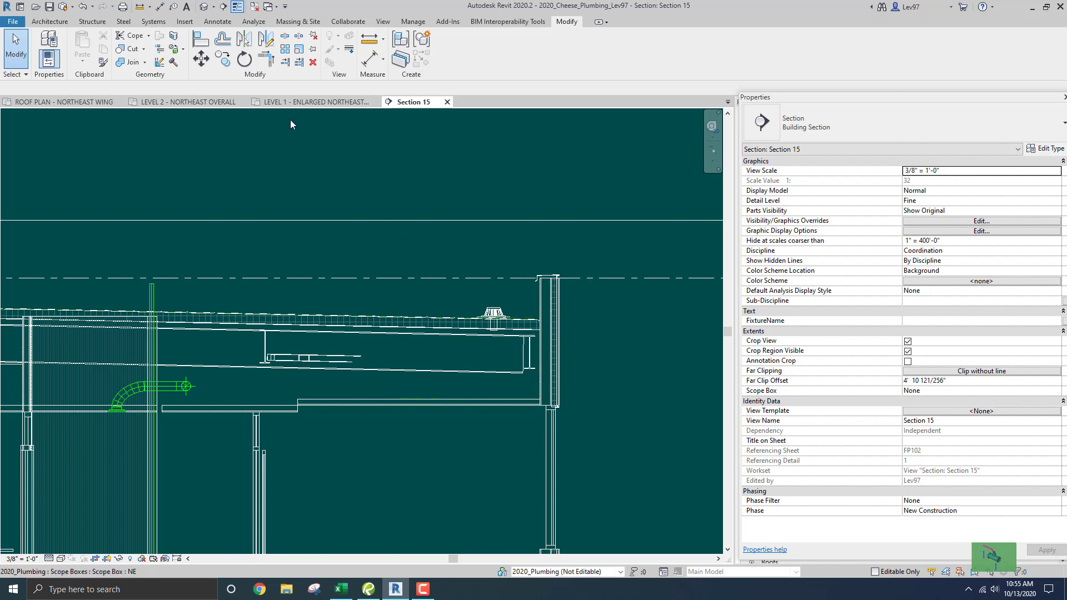
# In the northeast wing roof plan, extend the upper edge of Section 15's crop boundary northward toward the section tail.
pyautogui.click(95, 102)
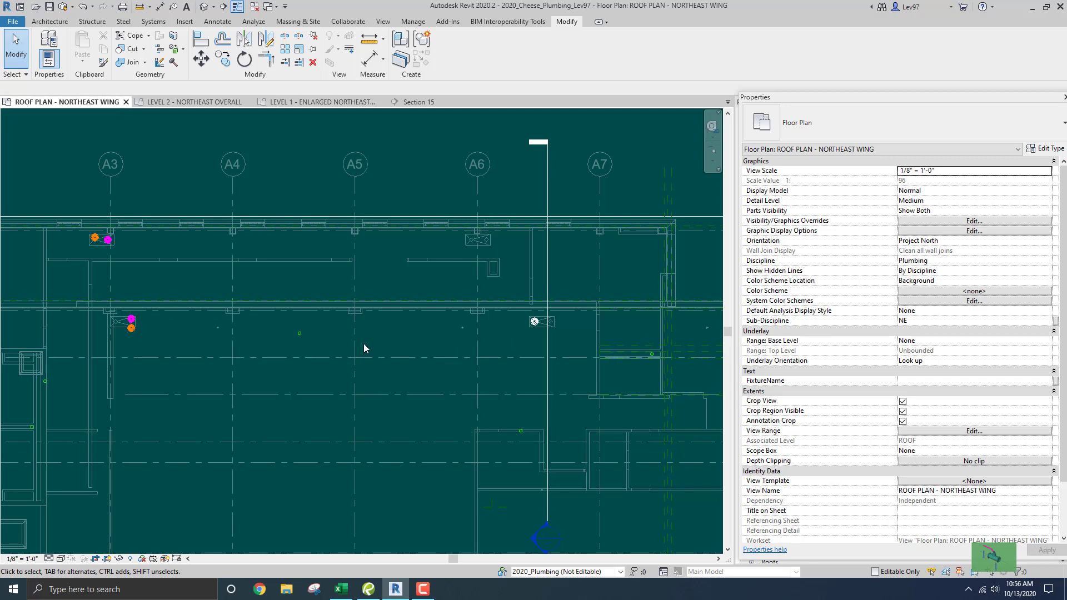
pyautogui.click(216, 103)
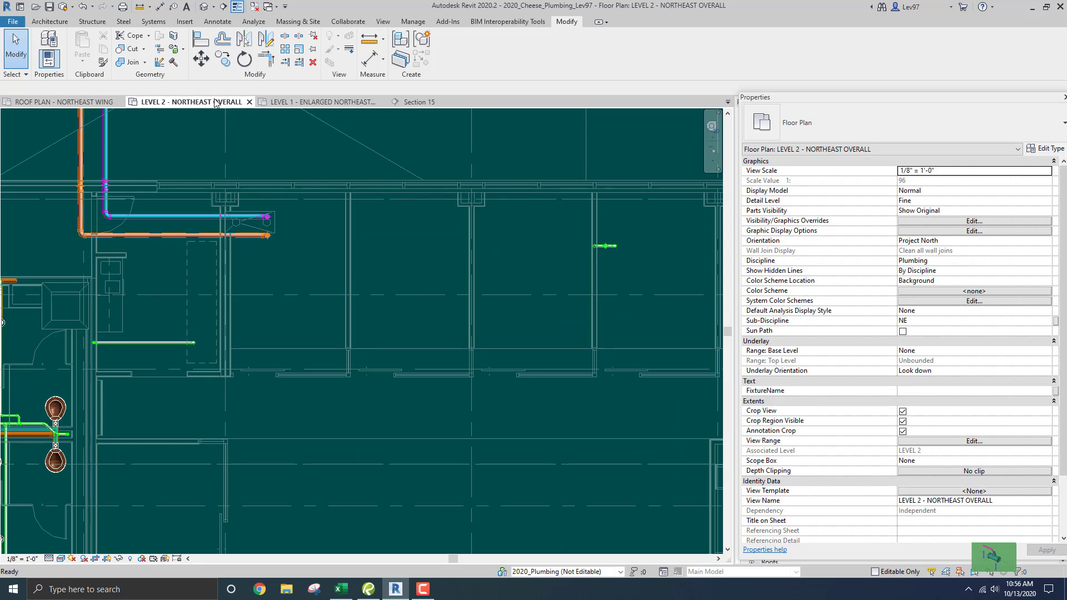
pyautogui.click(95, 101)
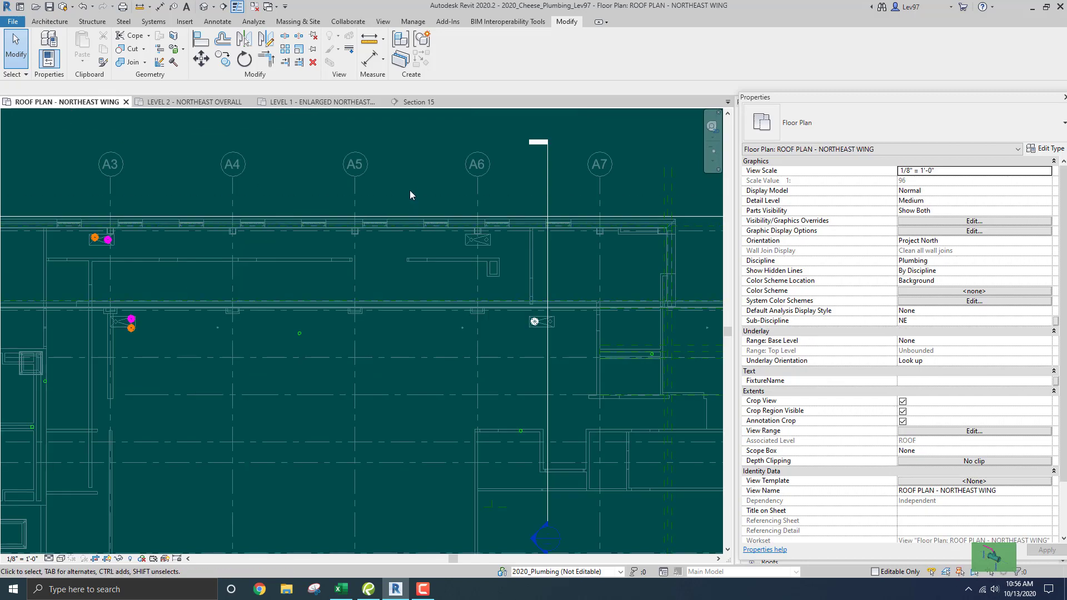
pyautogui.moveTo(422, 202); pyautogui.dragTo(395, 197, button='middle')
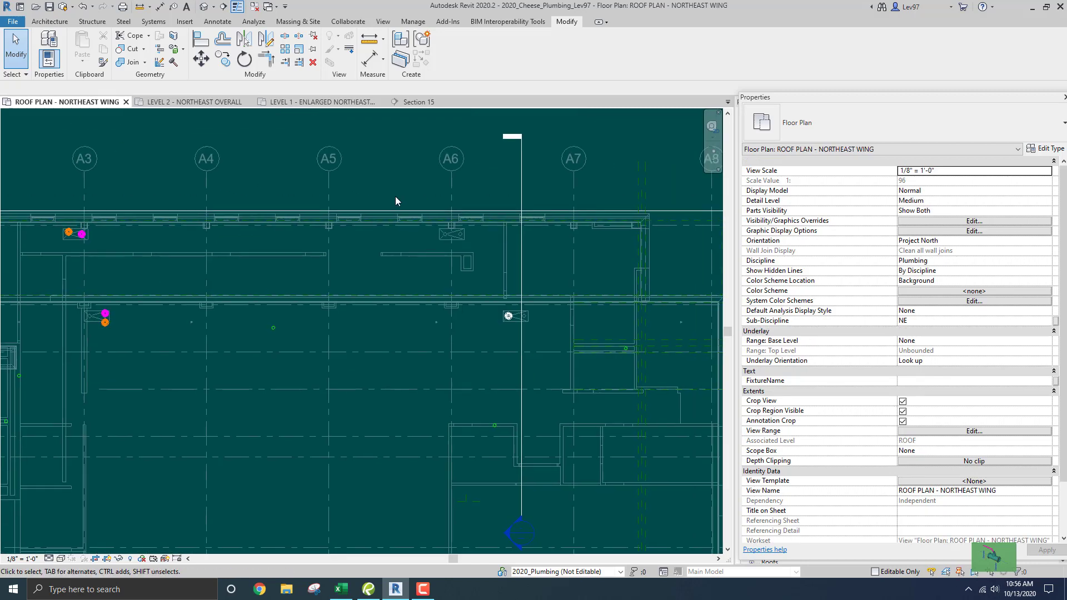
pyautogui.click(526, 270)
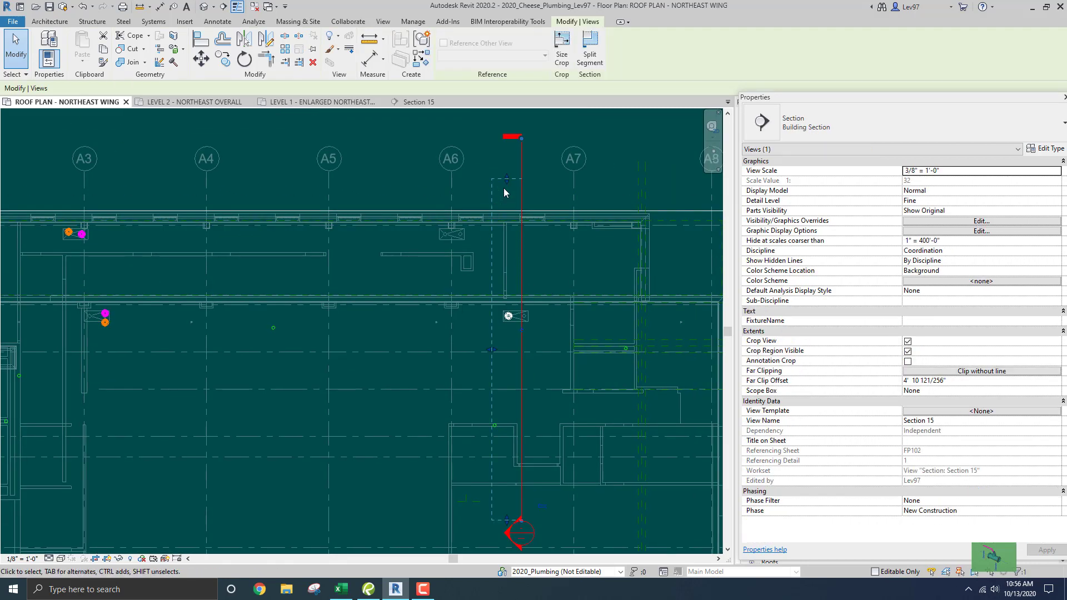
pyautogui.moveTo(507, 178); pyautogui.dragTo(507, 149)
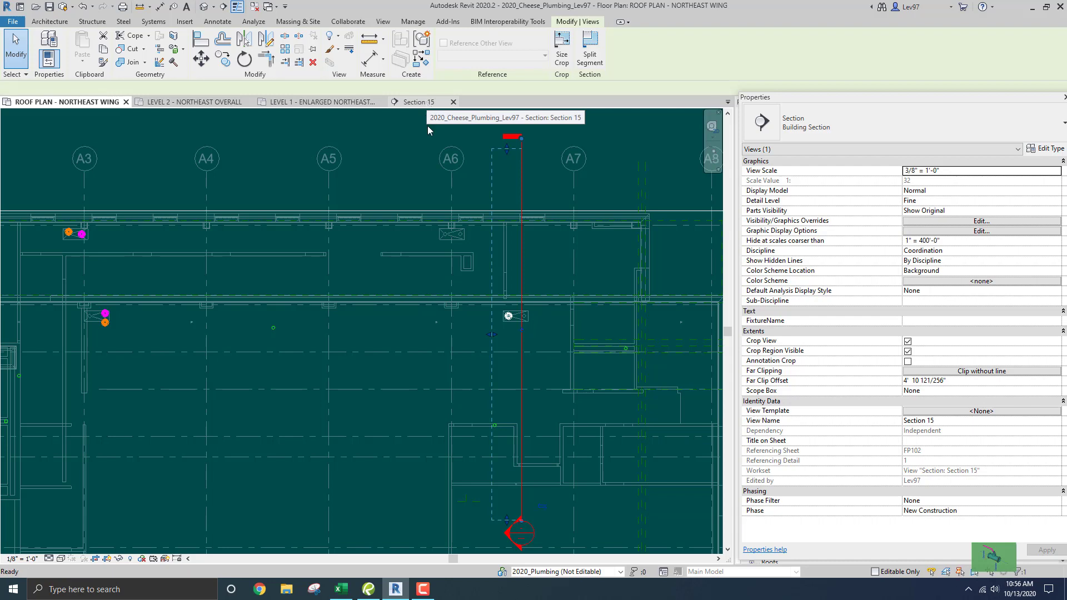
# Return to Section 15, examine the drain's position on the roof and clear the view boundary selection.
pyautogui.click(419, 101)
pyautogui.moveTo(454, 302); pyautogui.dragTo(422, 274, button='middle')
pyautogui.scroll(1, 424, 273)
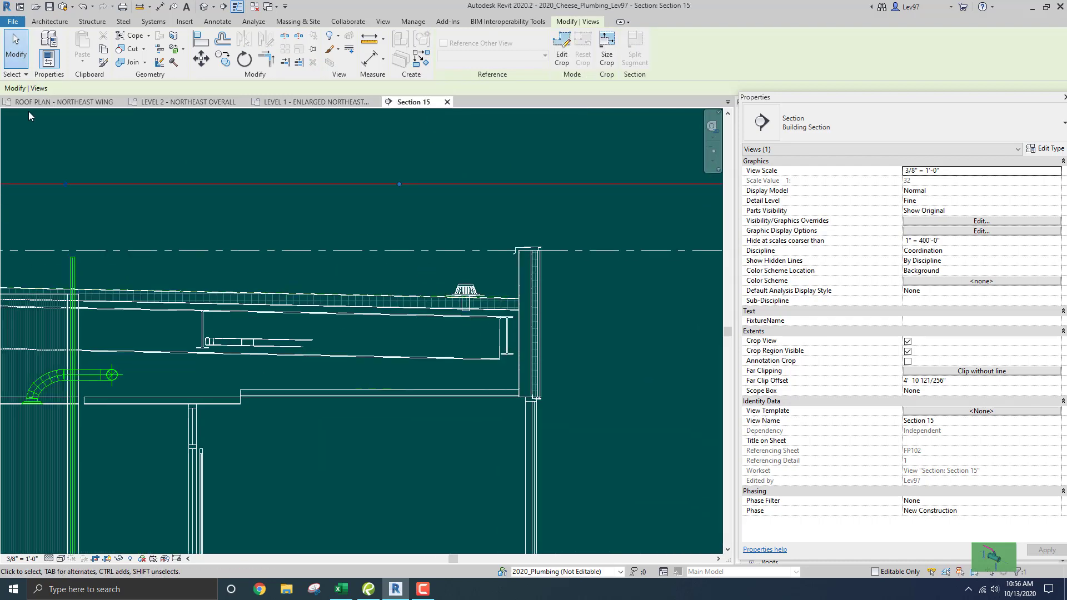
pyautogui.click(16, 75)
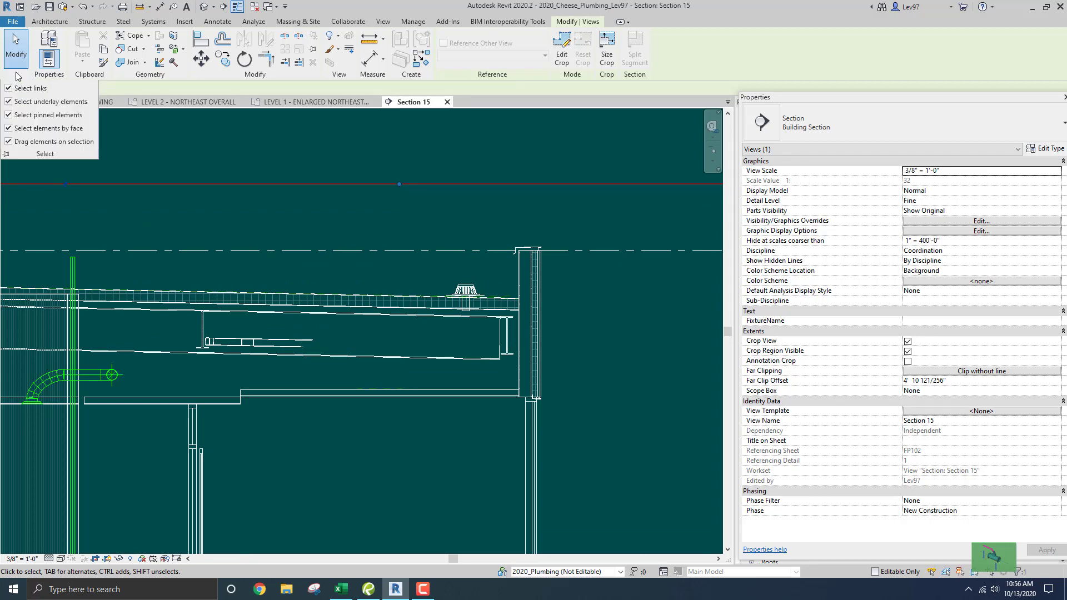
pyautogui.click(375, 205)
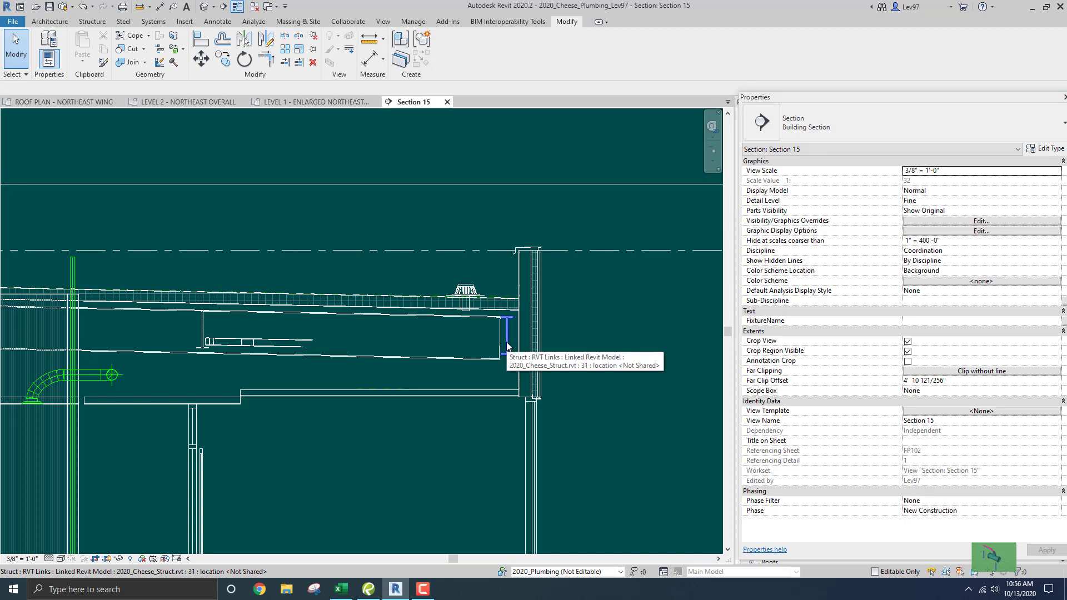
# Identify the steel girder beside the parapet wall, and draw a 4" vertical pipe about 3' long from the roof drain outlet to below it.
pyautogui.click(507, 346)
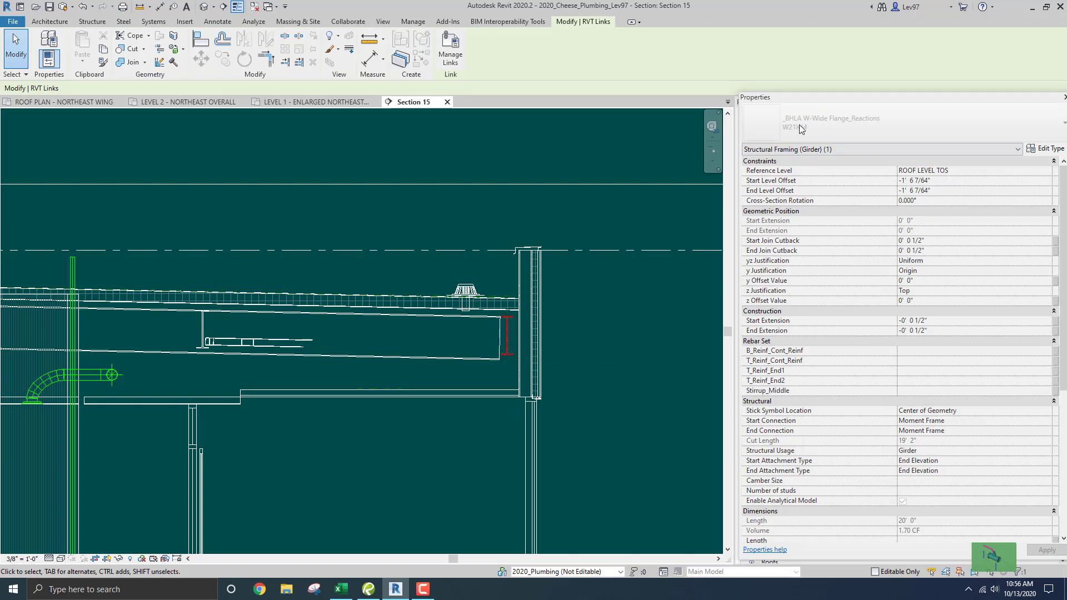
pyautogui.click(455, 378)
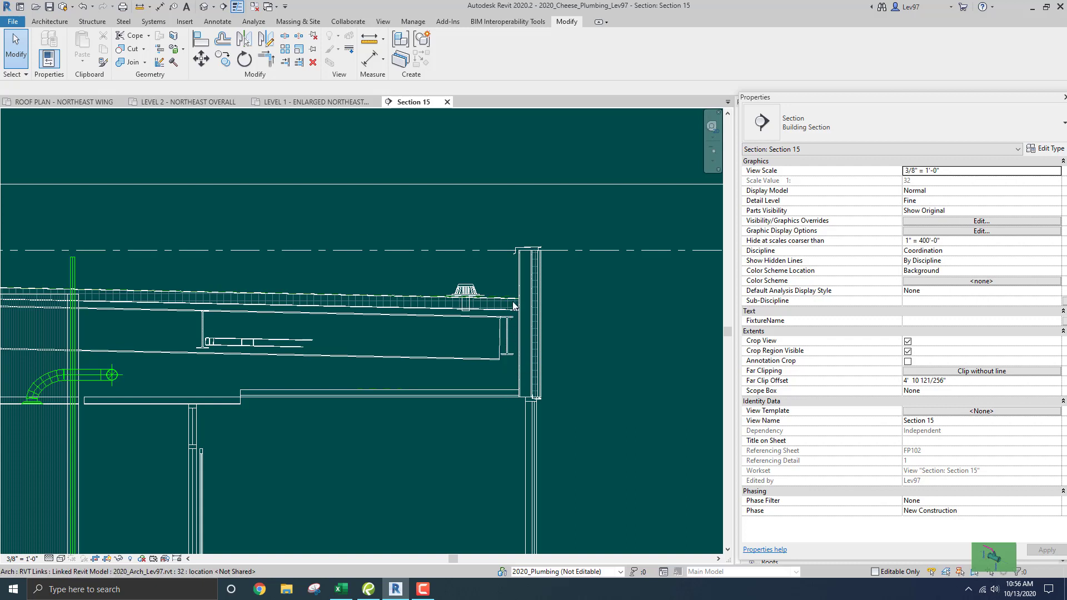
pyautogui.click(466, 293)
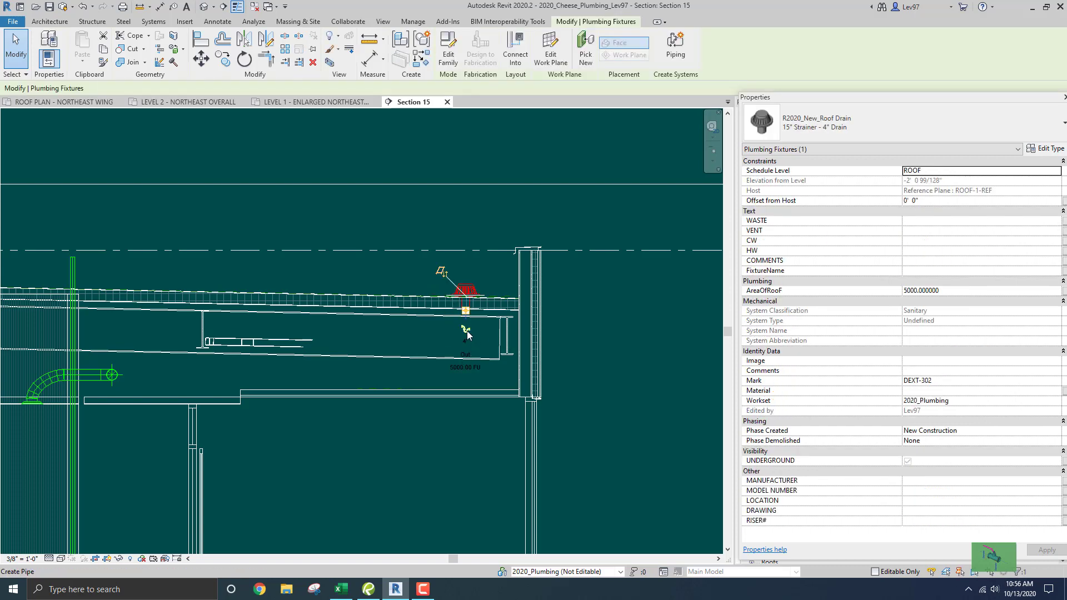
pyautogui.click(466, 332)
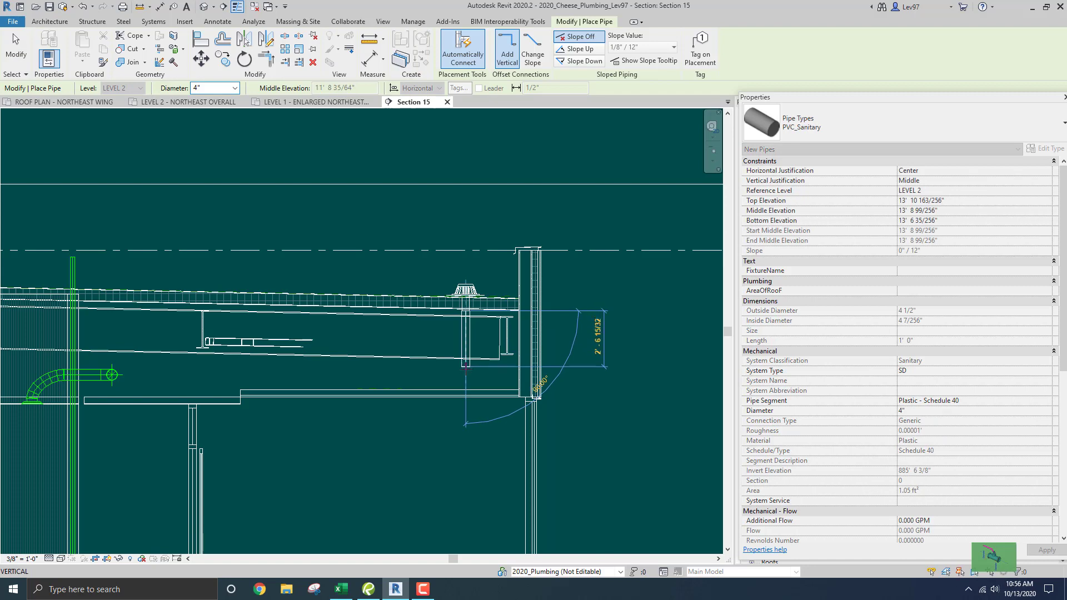
pyautogui.click(466, 376)
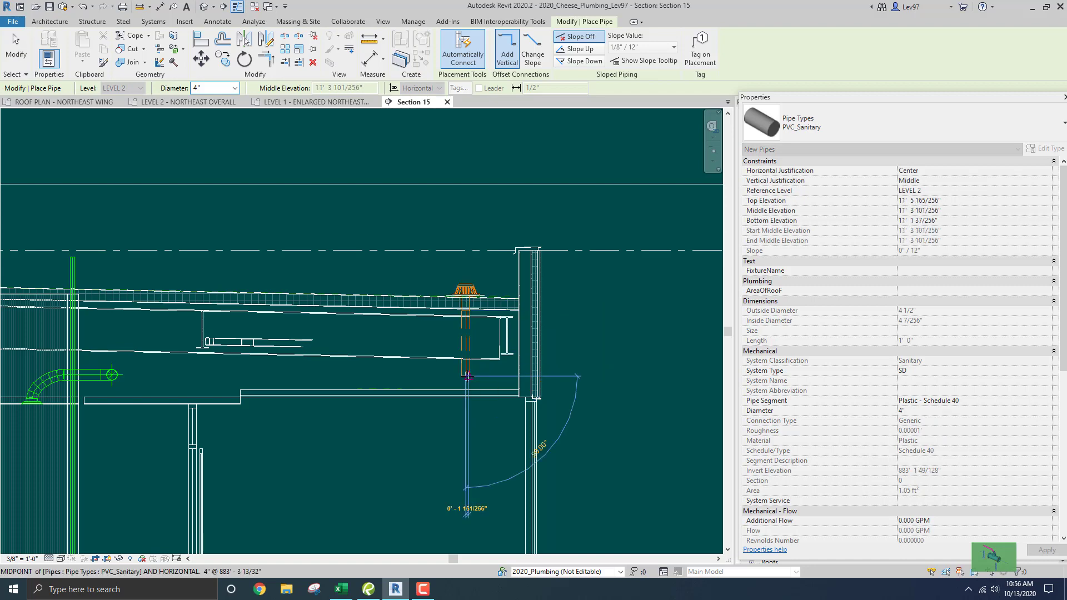
pyautogui.press('Escape')
pyautogui.press('Escape')
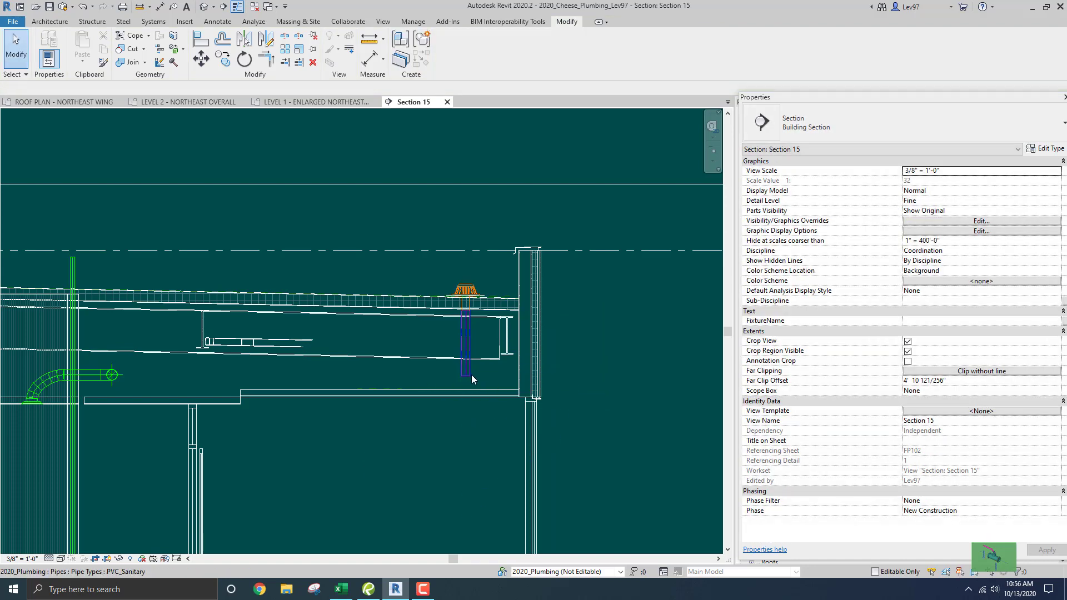
# Change the new vertical pipe below the roof drain to pipe type PVC_SD and clear the selection.
pyautogui.click(471, 376)
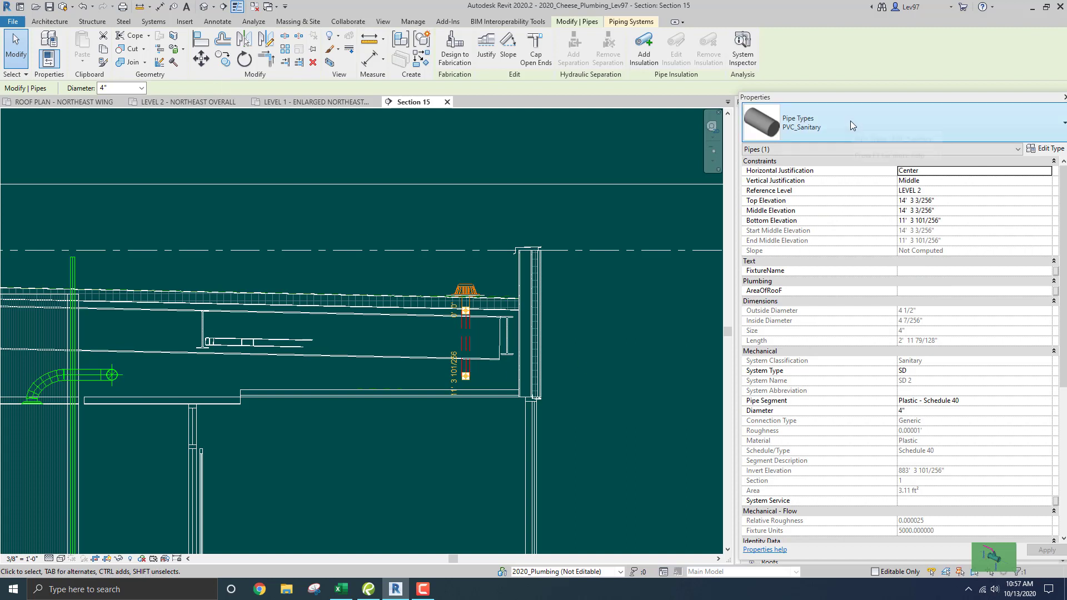
pyautogui.click(851, 121)
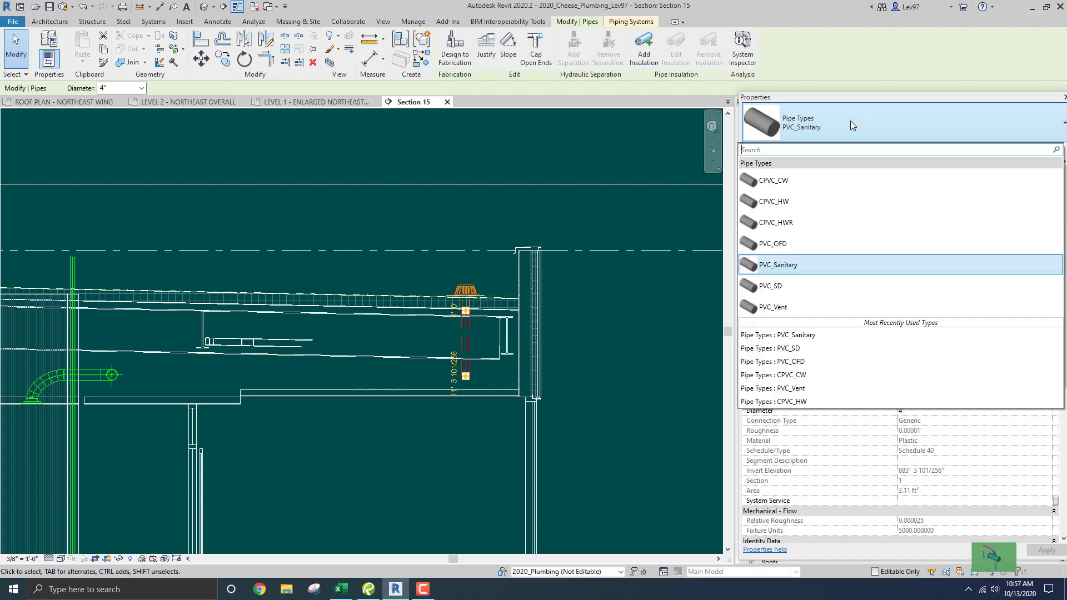
pyautogui.click(780, 286)
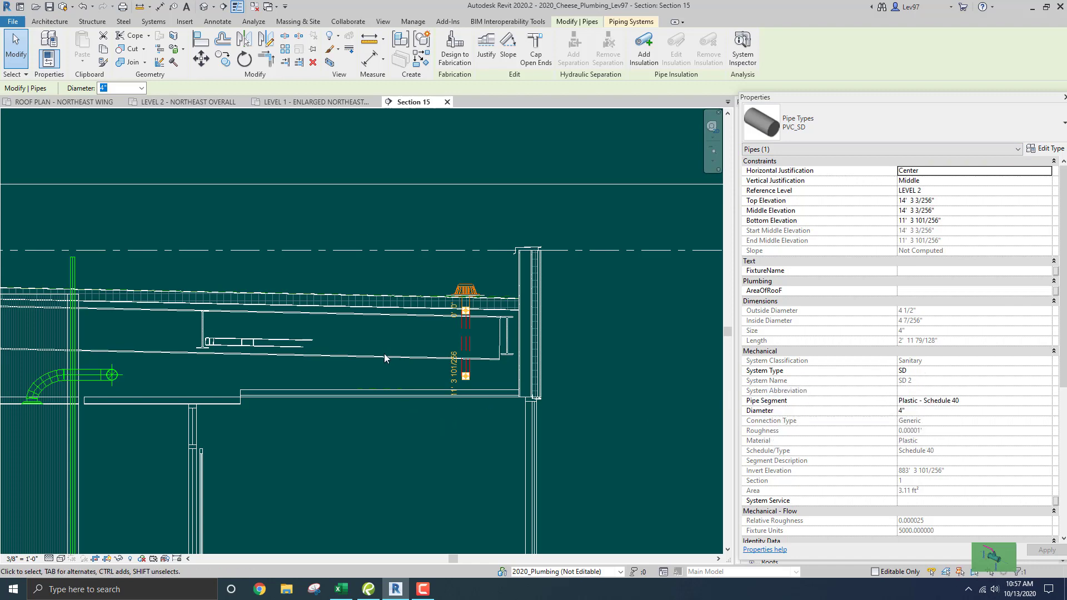
pyautogui.click(398, 376)
# Draw a 4" horizontal pipe about 3'-8" long from the drain pipe's lower end to just outside the upper exterior wall.
pyautogui.scroll(-2, 403, 369)
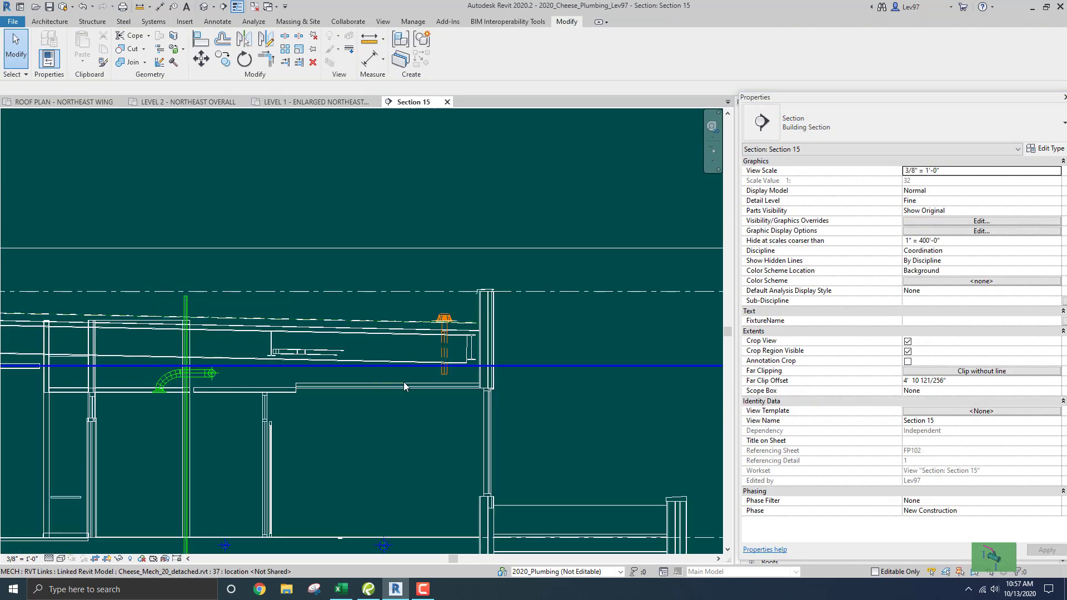
pyautogui.click(392, 320)
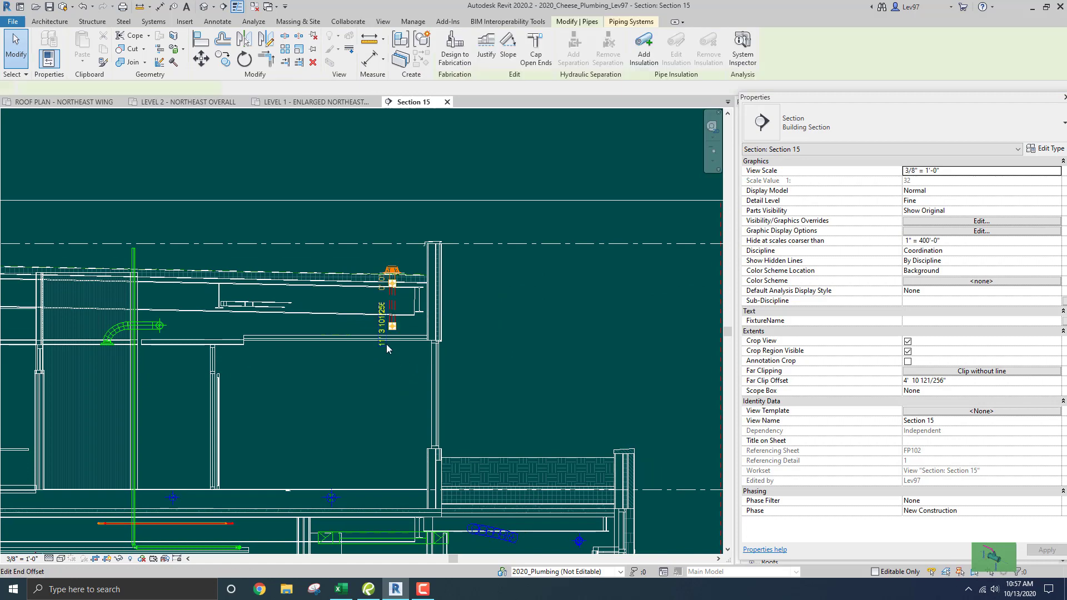
pyautogui.click(383, 344)
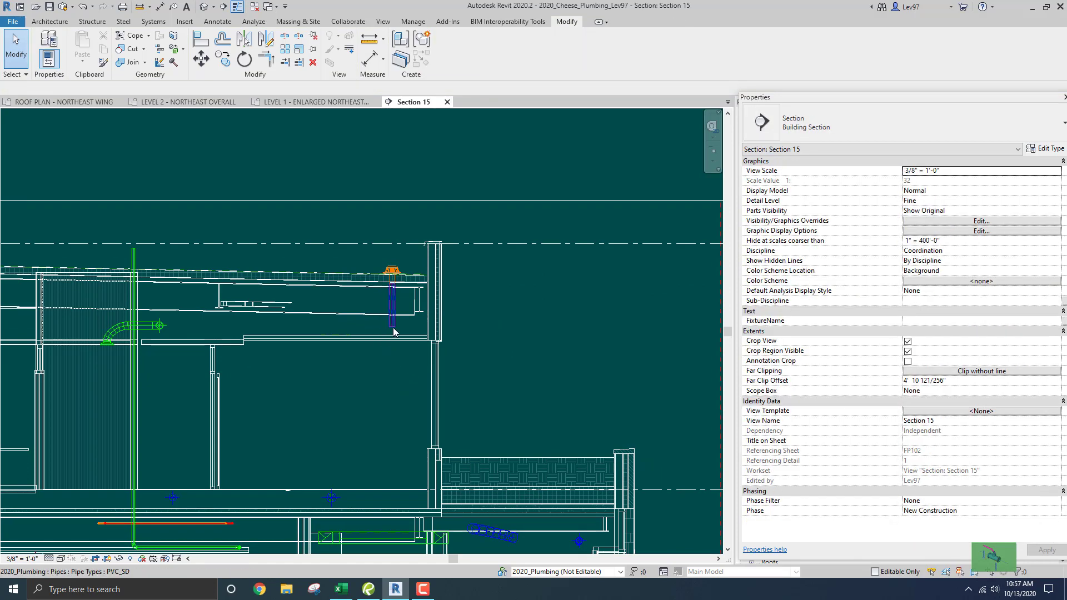
pyautogui.click(394, 332)
pyautogui.rightClick(394, 332)
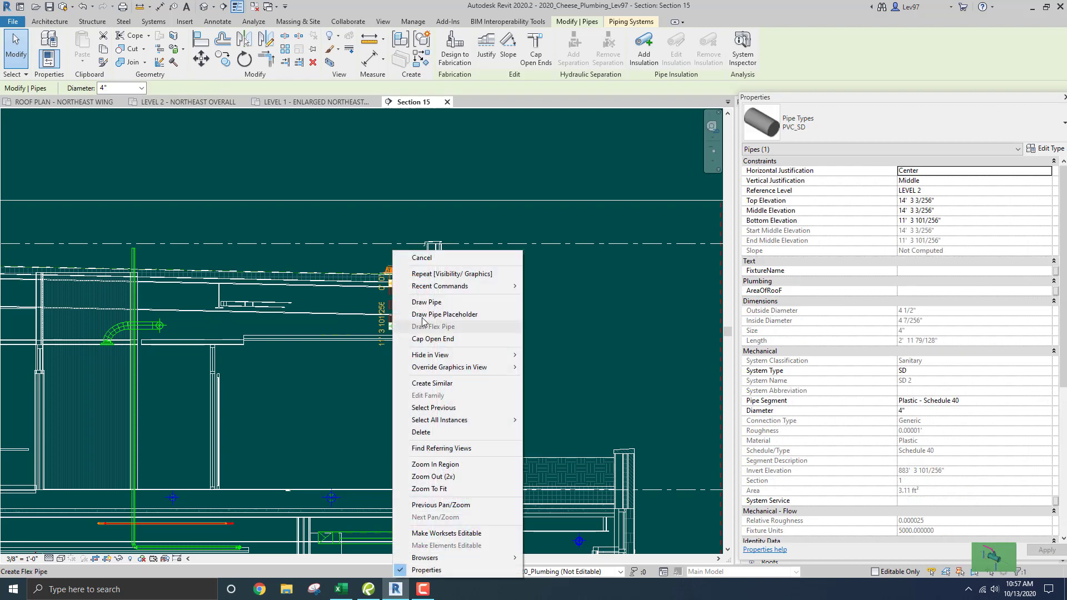
pyautogui.click(429, 303)
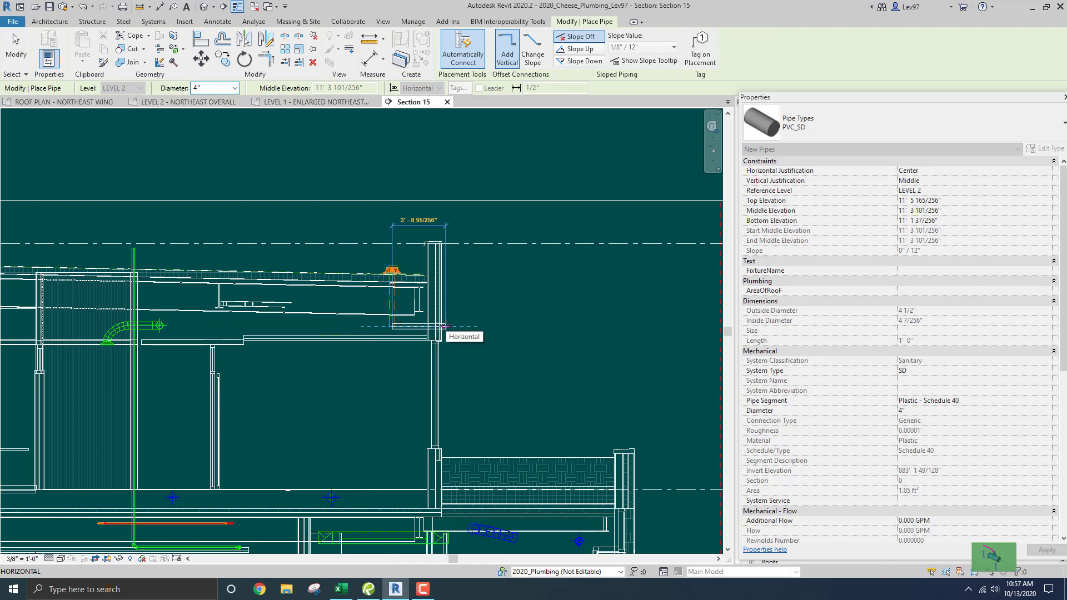
pyautogui.click(447, 342)
# Continue the storm pipe vertically down the outside of the upper wall for about 12'-10" into the lower roof's deck.
pyautogui.moveTo(455, 417); pyautogui.dragTo(457, 297, button='middle')
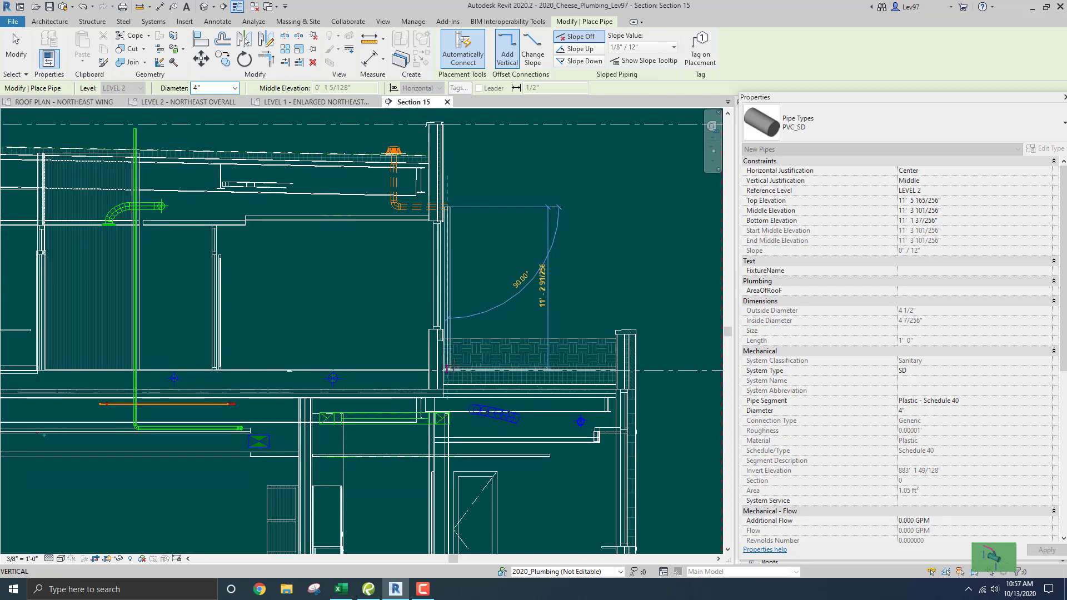
pyautogui.moveTo(326, 412); pyautogui.dragTo(343, 329, button='middle')
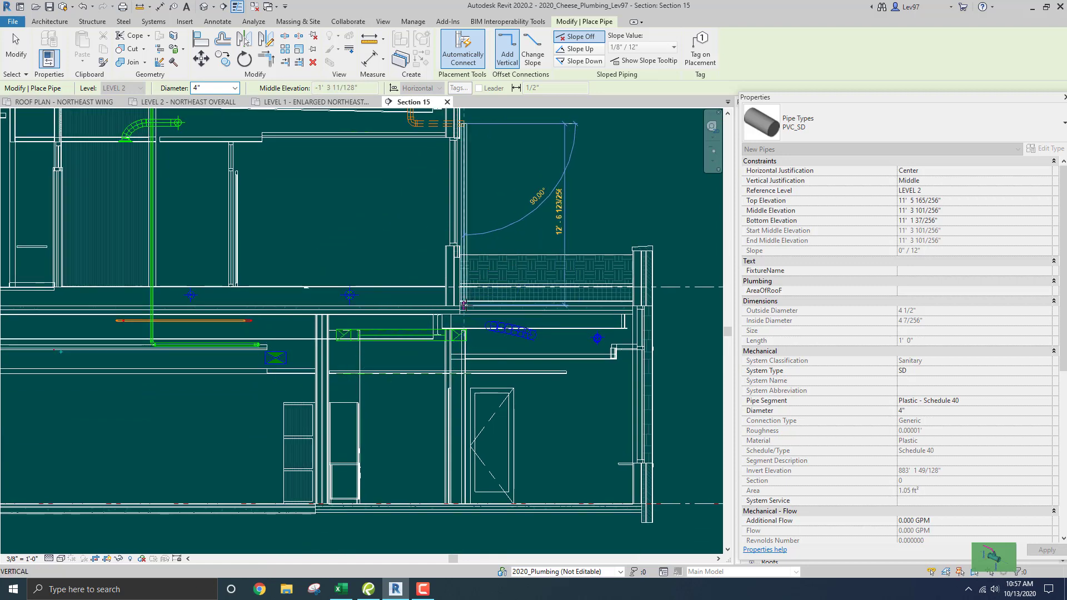
pyautogui.scroll(2, 464, 297)
pyautogui.scroll(1, 464, 295)
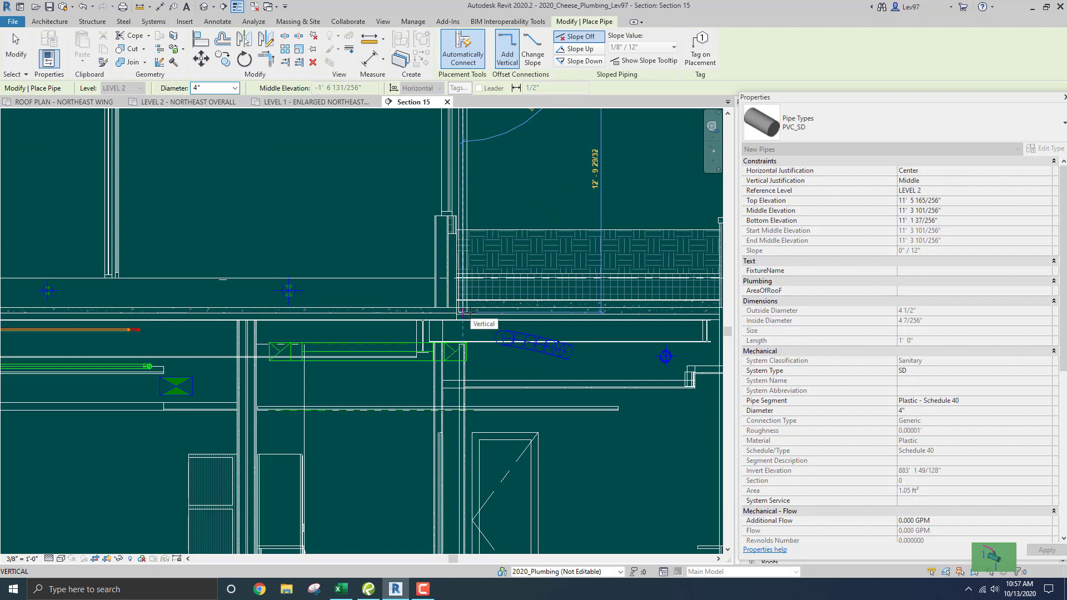
pyautogui.click(463, 312)
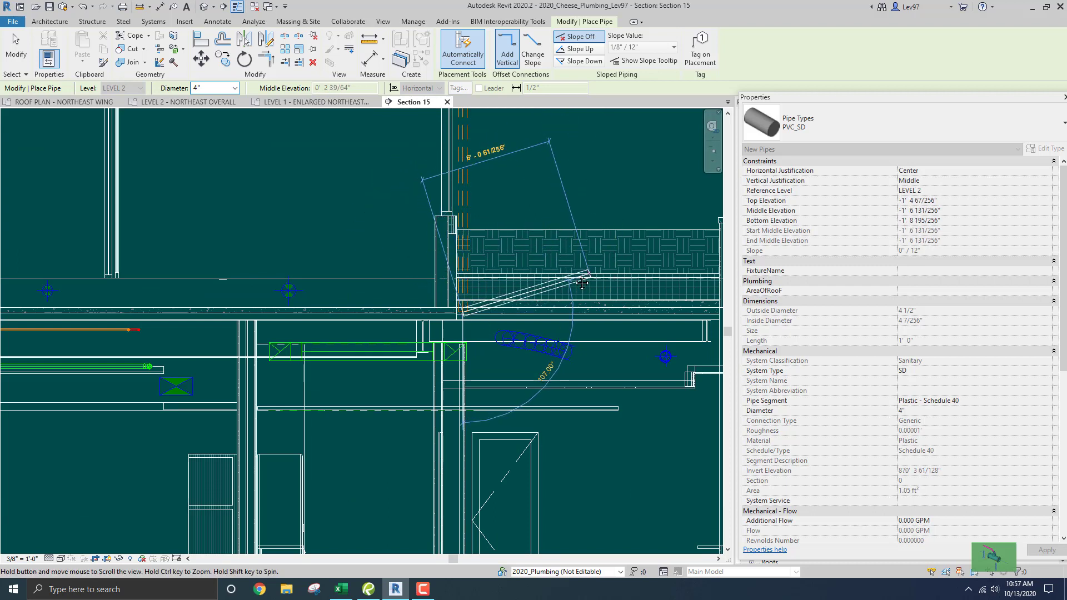
# Run the pipe beneath the lower roof to just outside the outer wall, sloping down at 1/8" / 12".
pyautogui.moveTo(587, 279); pyautogui.dragTo(412, 264, button='middle')
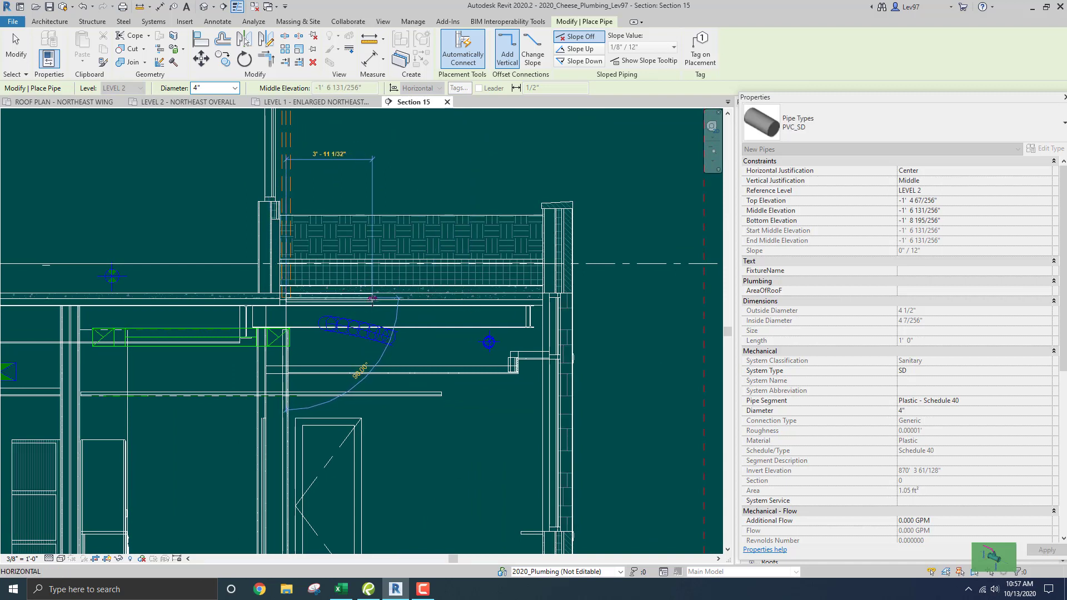
pyautogui.click(581, 61)
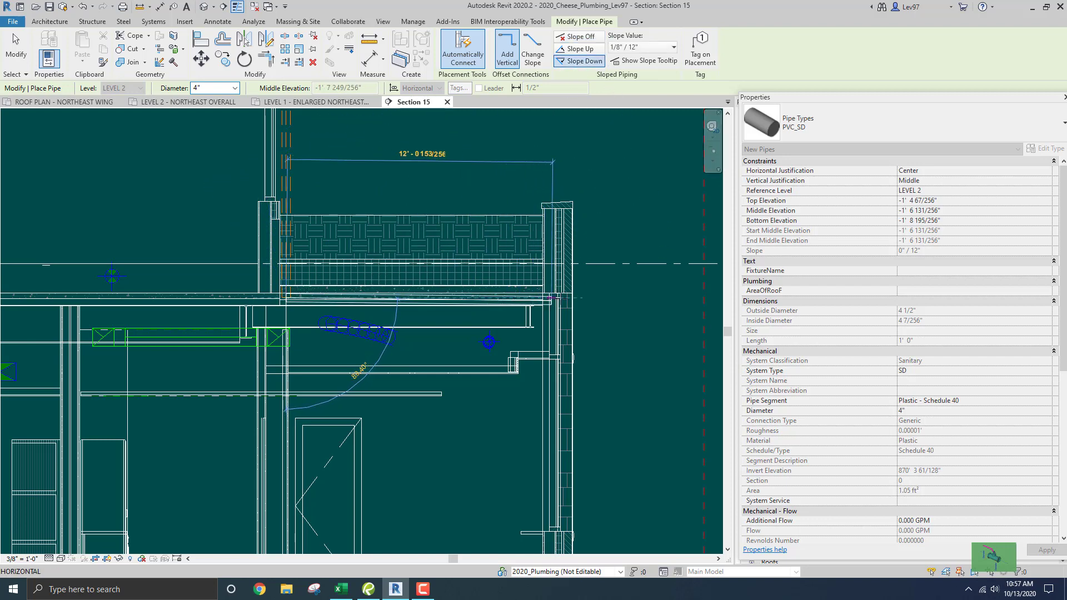
pyautogui.click(578, 301)
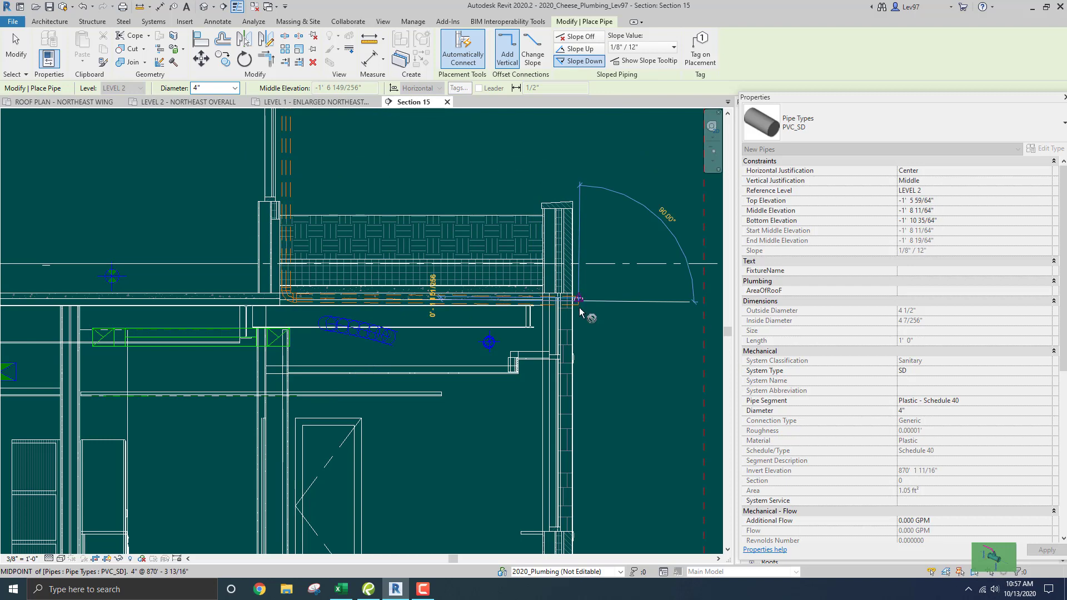
# Drop the pipe about 15'-8" along the outer wall to below Level 1, and end it with an outward run about 3'-9" long.
pyautogui.moveTo(583, 525); pyautogui.dragTo(572, 263, button='middle')
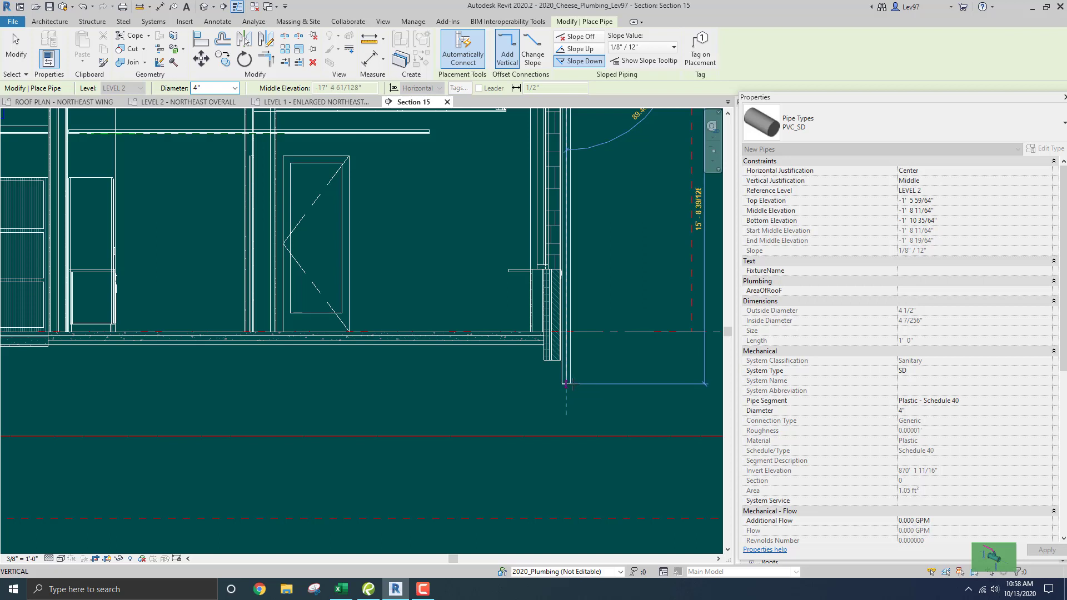
pyautogui.click(566, 383)
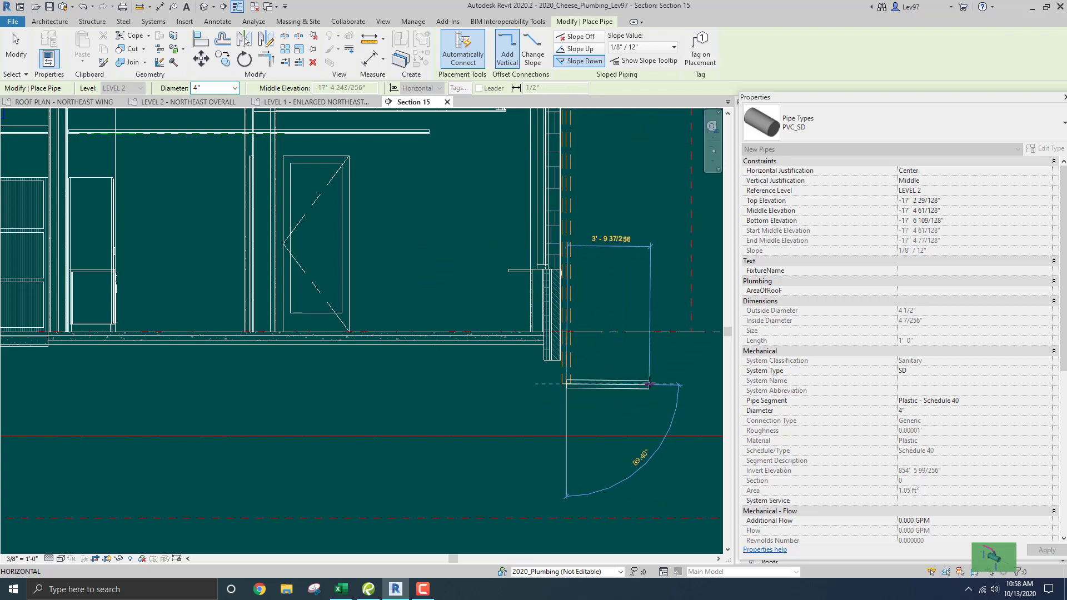
pyautogui.click(649, 384)
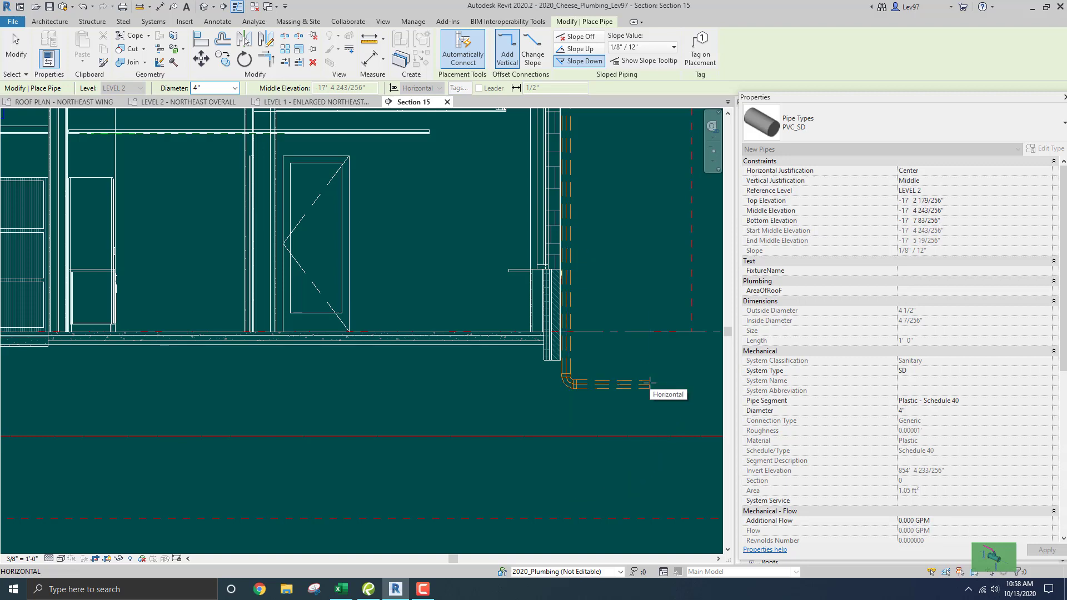
pyautogui.press('Escape')
pyautogui.press('Escape')
pyautogui.scroll(-2, 466, 250)
pyautogui.moveTo(459, 249); pyautogui.dragTo(506, 418, button='middle')
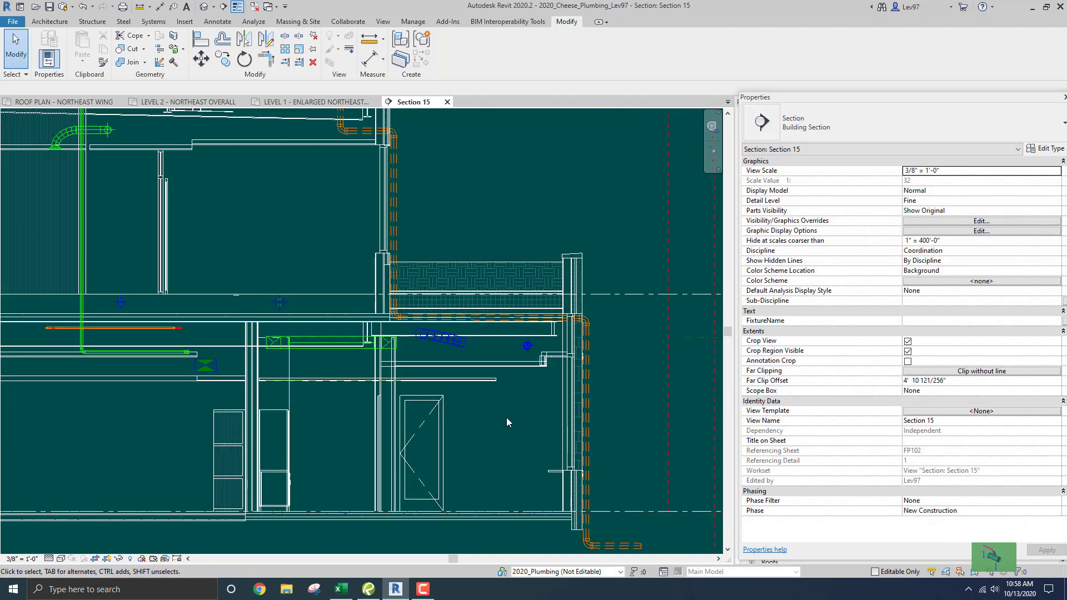
pyautogui.scroll(-1, 506, 423)
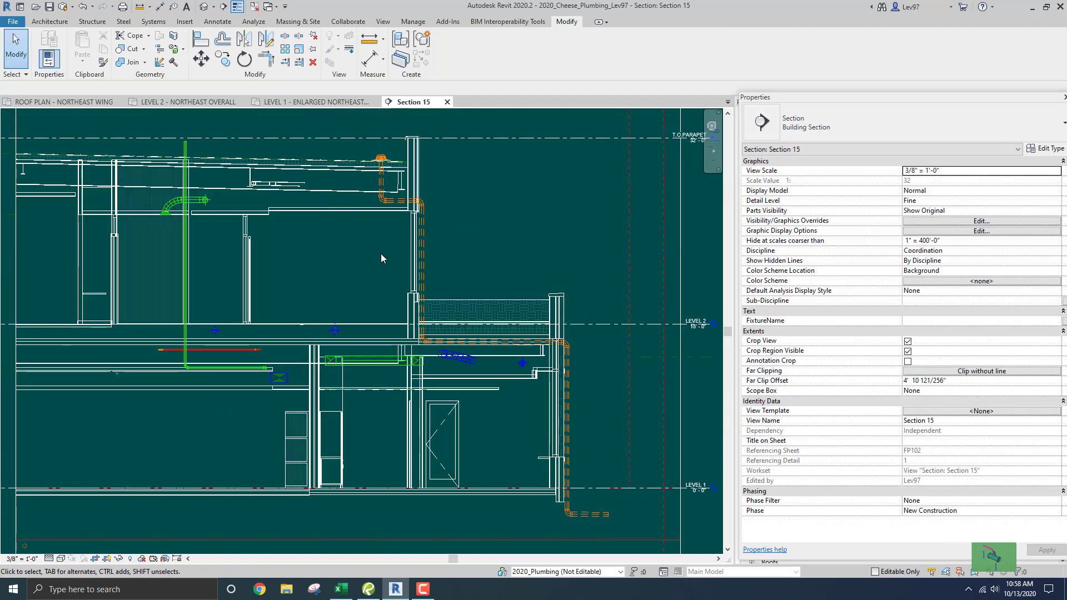
# In the northeast wing roof plan, shorten Section 15's line at both ends around the roof drain and clear the selection.
pyautogui.click(78, 103)
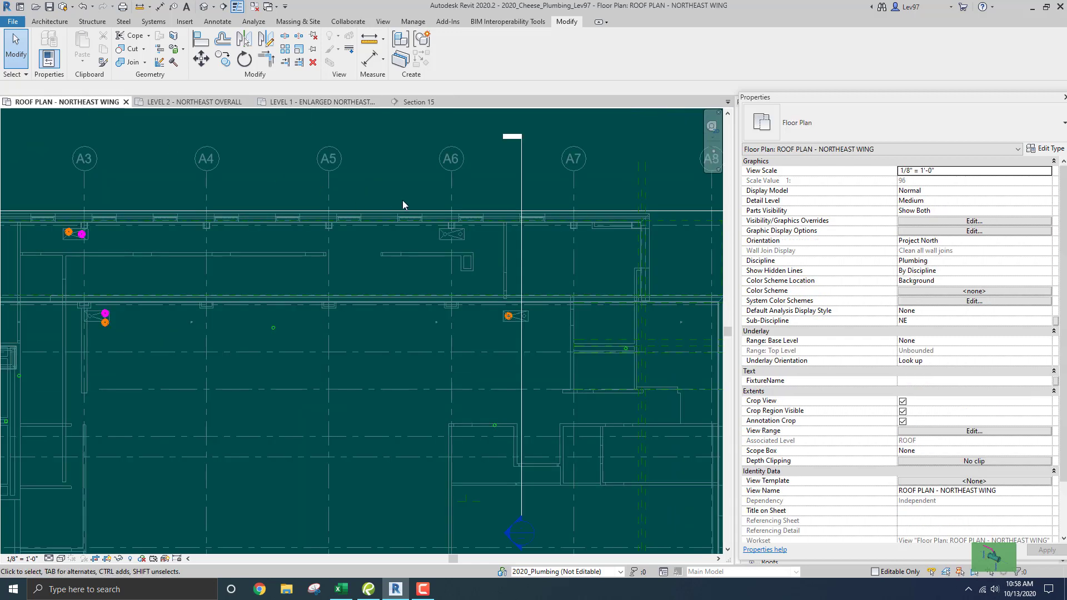
pyautogui.click(520, 198)
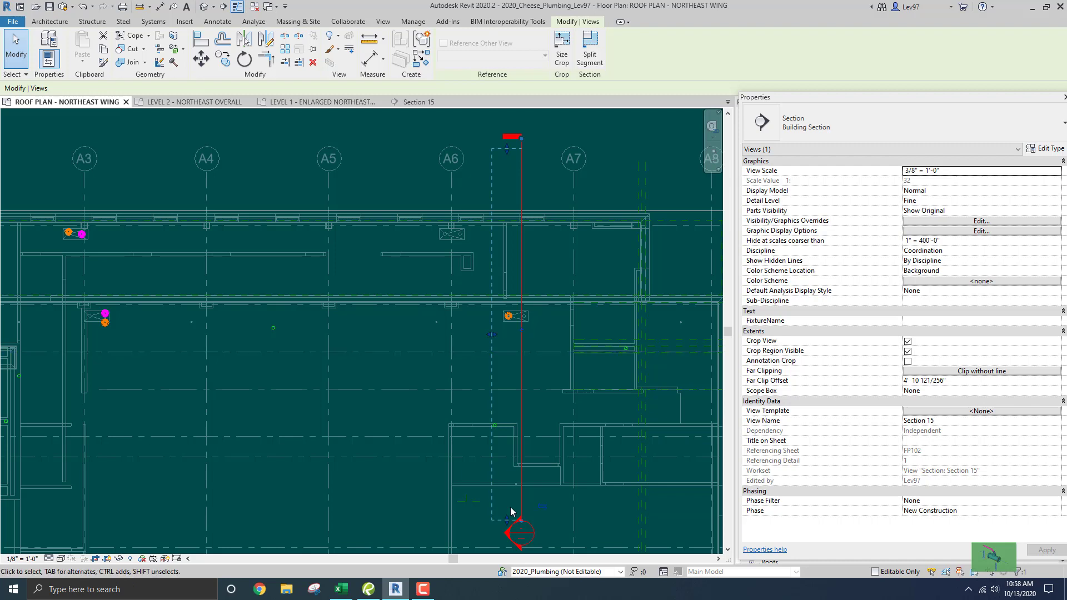
pyautogui.moveTo(522, 522); pyautogui.dragTo(520, 359)
pyautogui.moveTo(501, 426); pyautogui.dragTo(502, 383)
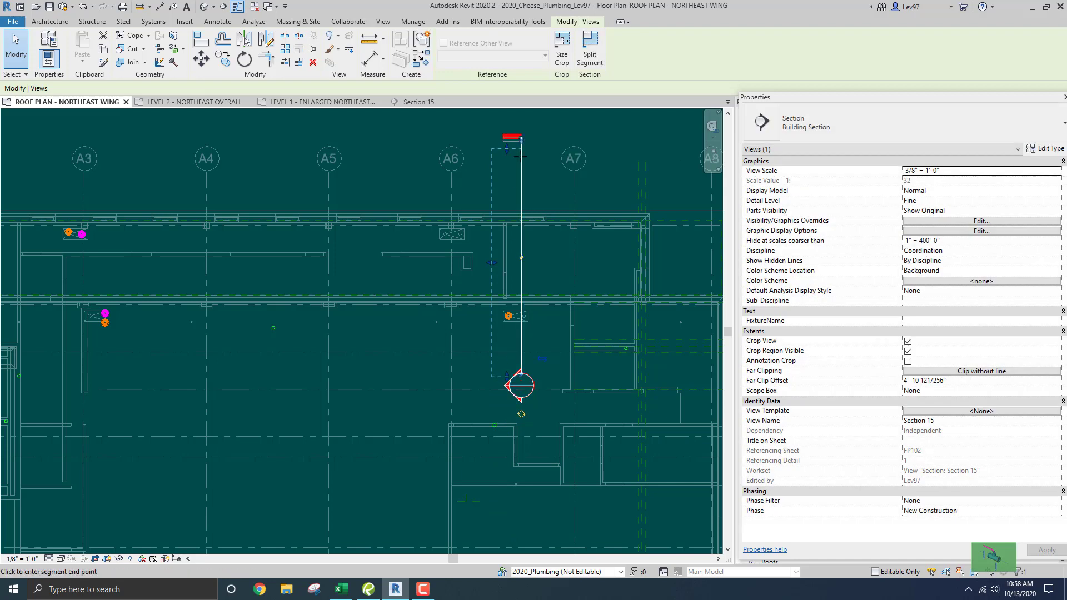
pyautogui.moveTo(520, 141); pyautogui.dragTo(509, 192)
pyautogui.click(500, 193)
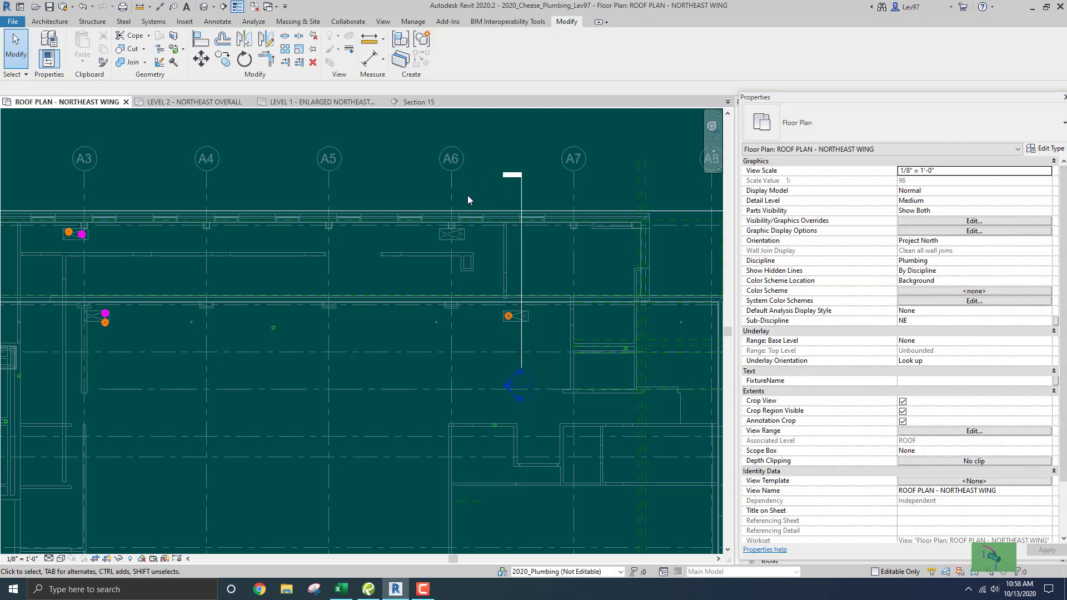
# Dock the Properties palette with the Project Browser and open the 3D - SECTION view.
pyautogui.click(522, 256)
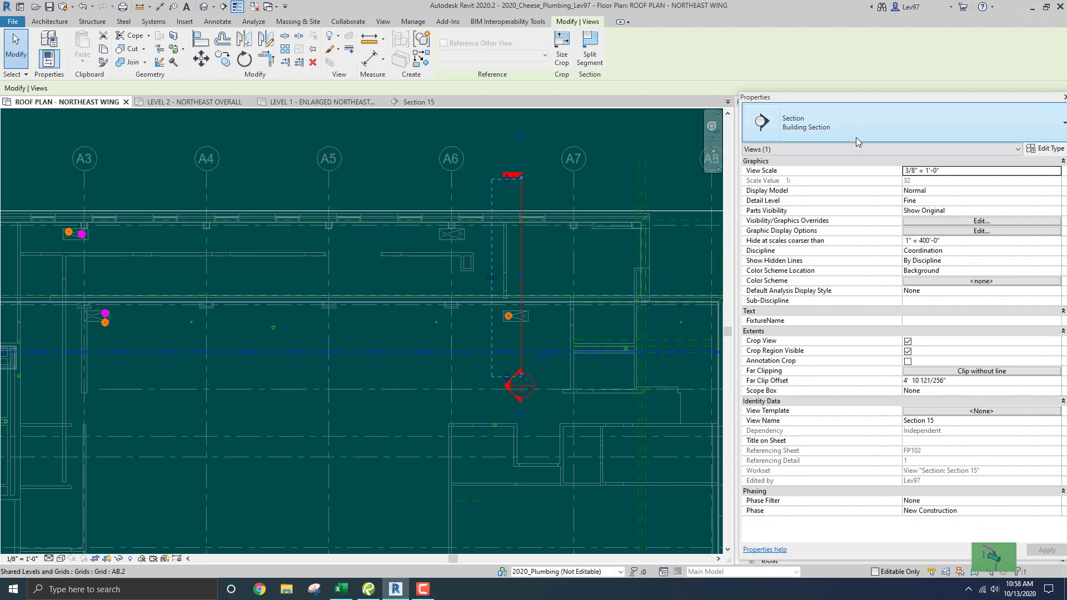
pyautogui.moveTo(869, 98)
pyautogui.mouseDown()
pyautogui.moveTo(871, 128)
pyautogui.moveTo(867, 108)
pyautogui.mouseUp()
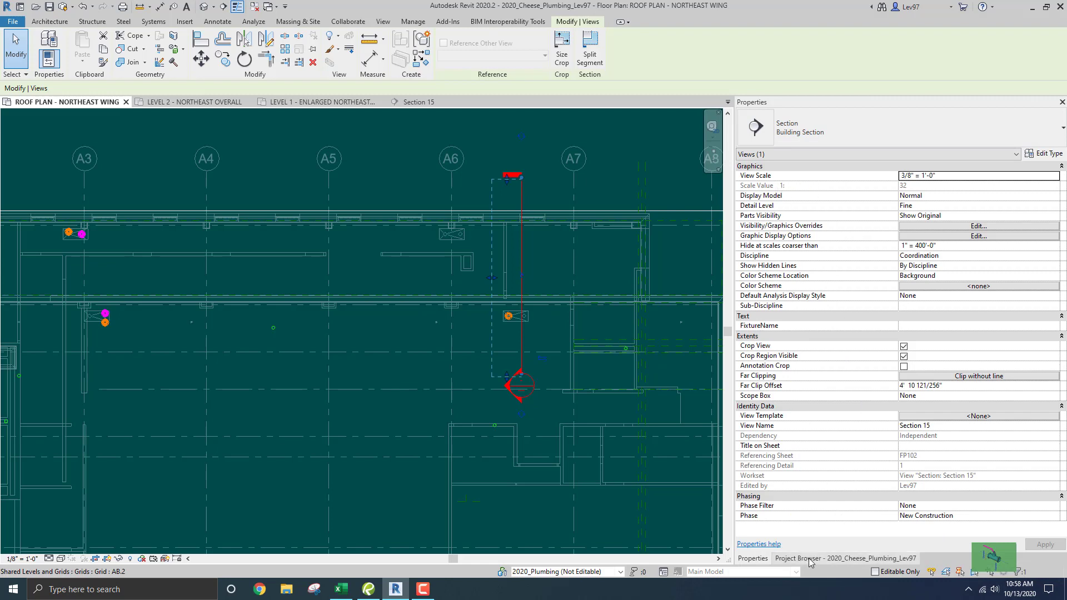
pyautogui.click(808, 560)
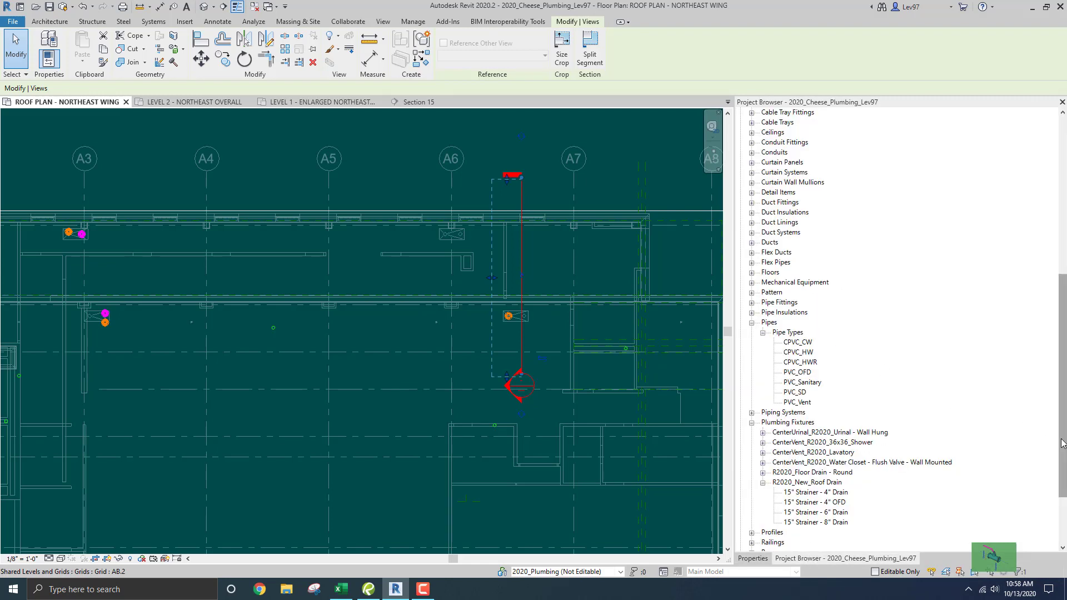
pyautogui.moveTo(1066, 450)
pyautogui.mouseDown()
pyautogui.moveTo(1059, 308)
pyautogui.moveTo(1020, 274)
pyautogui.mouseUp()
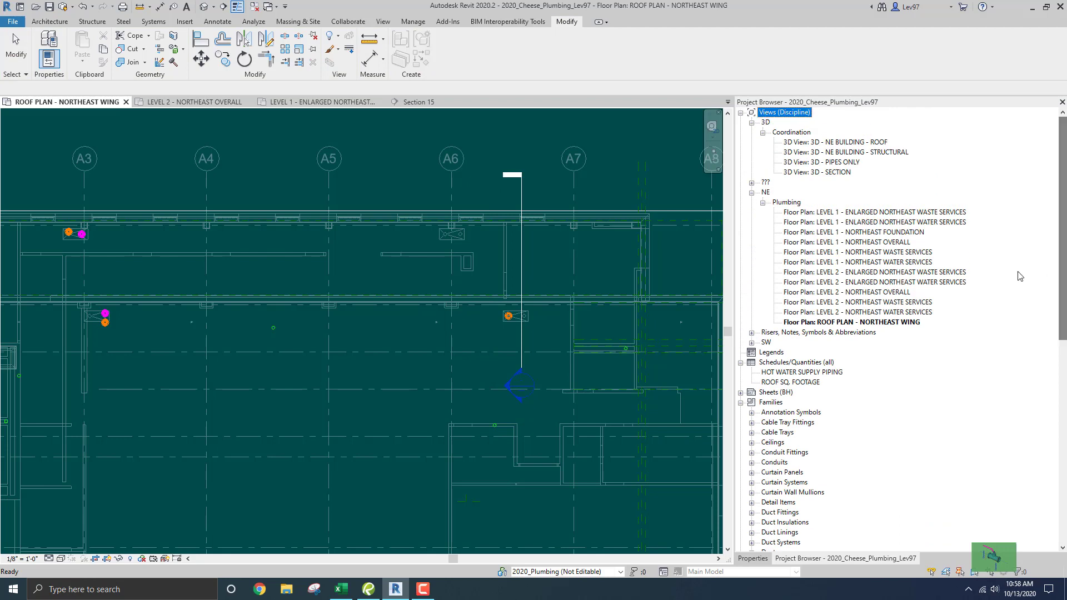
pyautogui.doubleClick(832, 173)
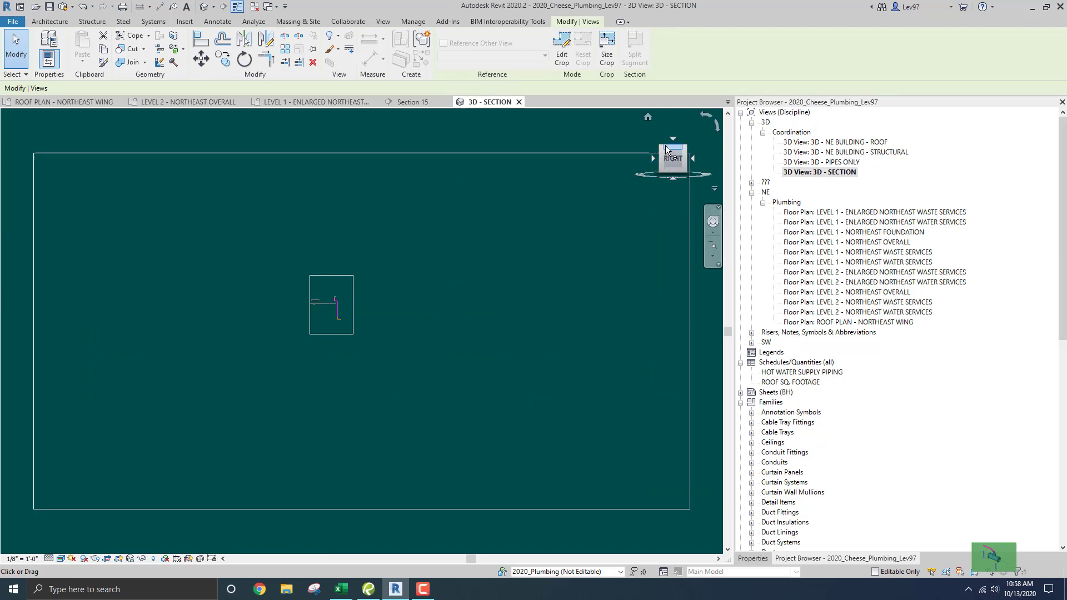
# Orient the 3D view to Section: Section 15, return it to the home isometric orientation, and dismiss the view prompt.
pyautogui.rightClick(665, 147)
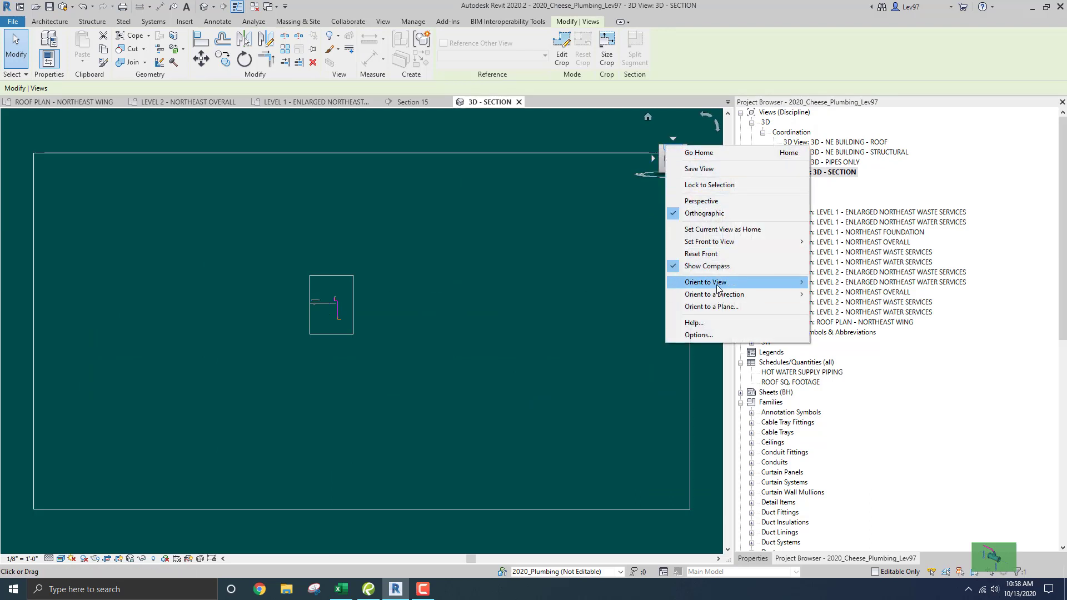
pyautogui.moveTo(717, 286)
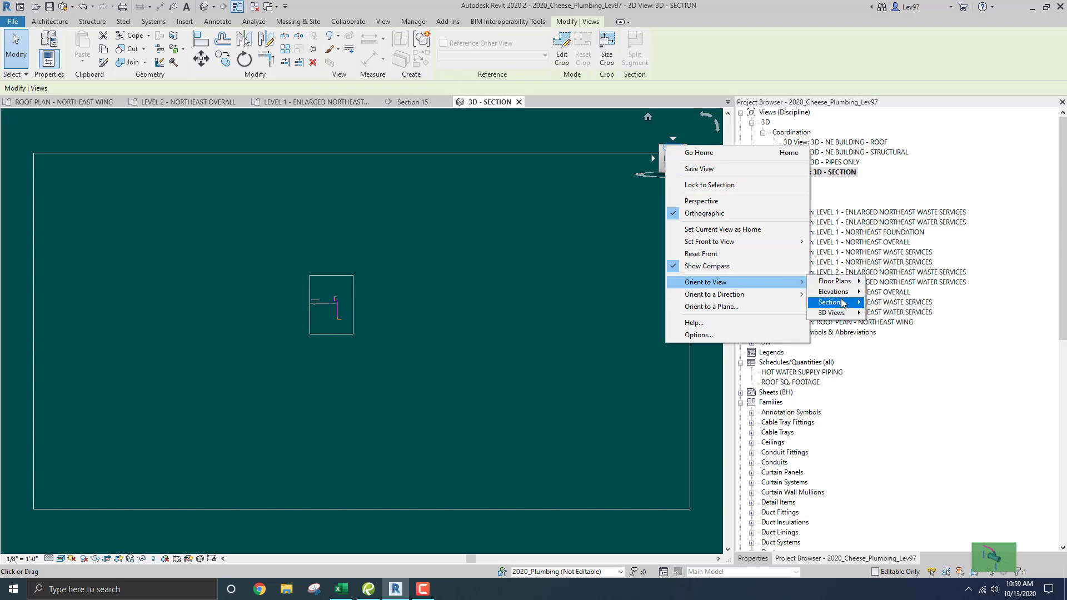
pyautogui.moveTo(843, 303)
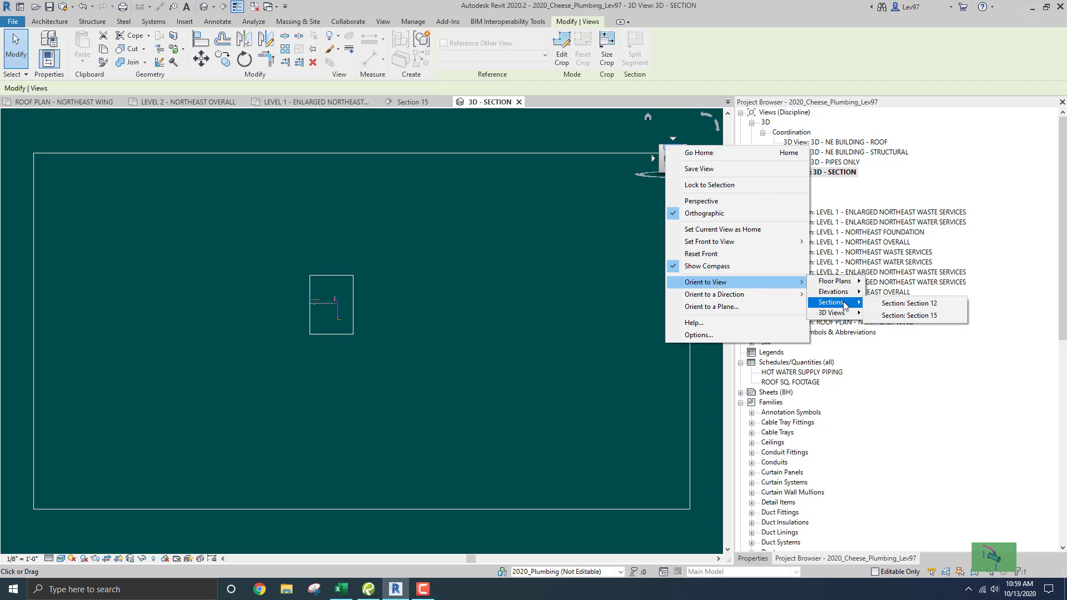
pyautogui.click(915, 316)
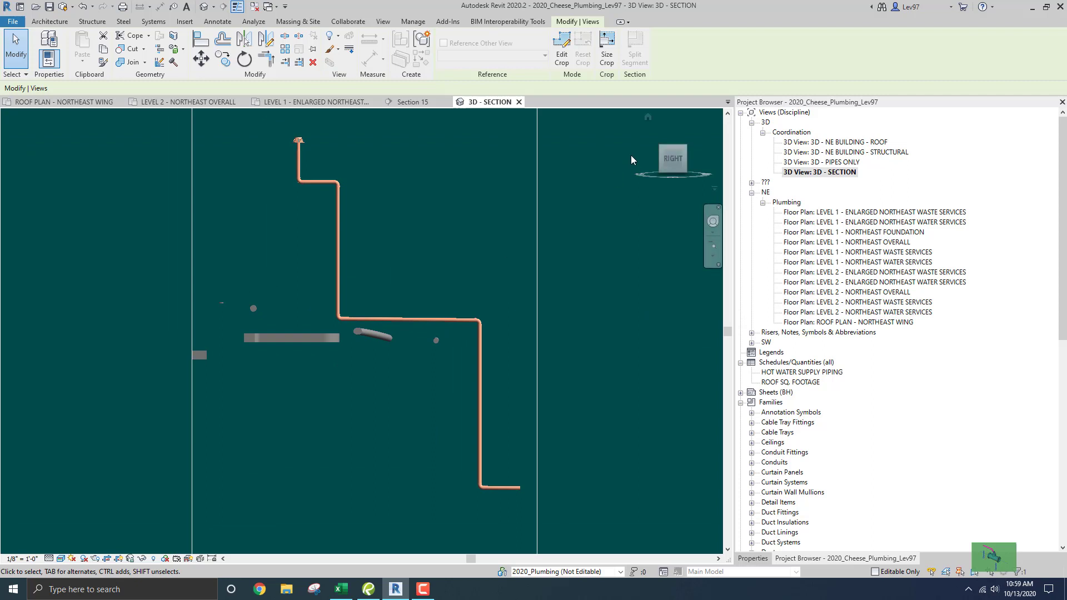
pyautogui.click(649, 117)
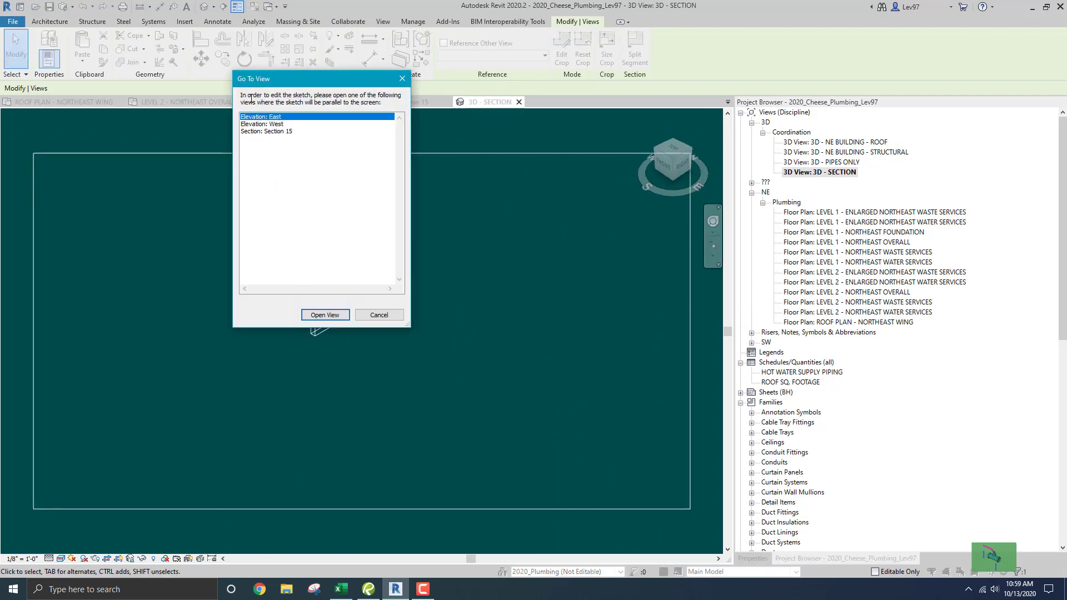
pyautogui.click(378, 315)
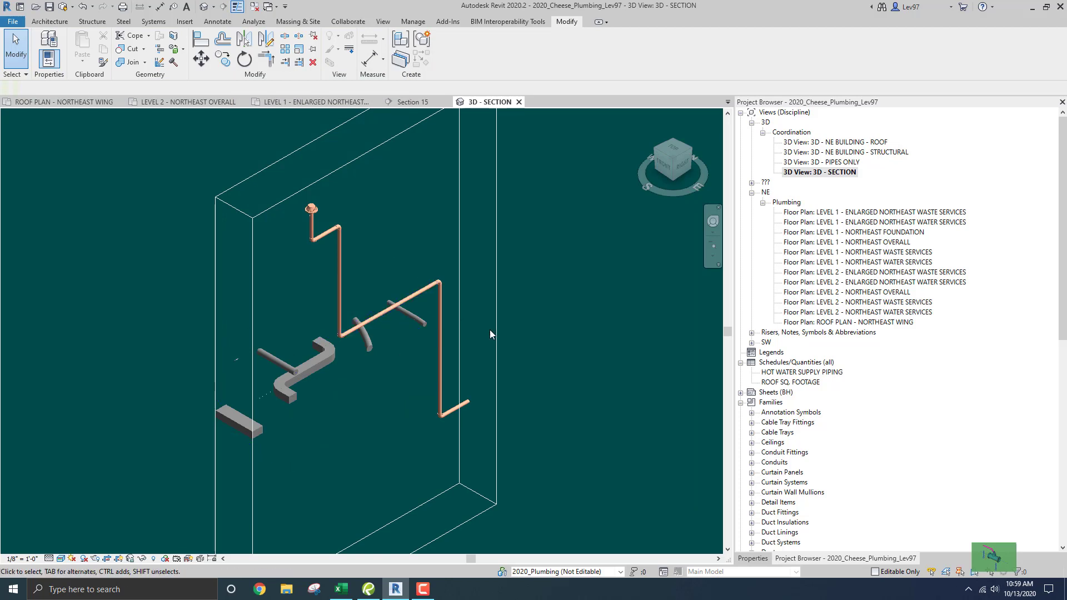
# Turn on the 2020_Cheese_Struct.rvt and 2020_Arch_Lev97.rvt links in the 3D view's visibility overrides.
pyautogui.press('v')
pyautogui.press('g')
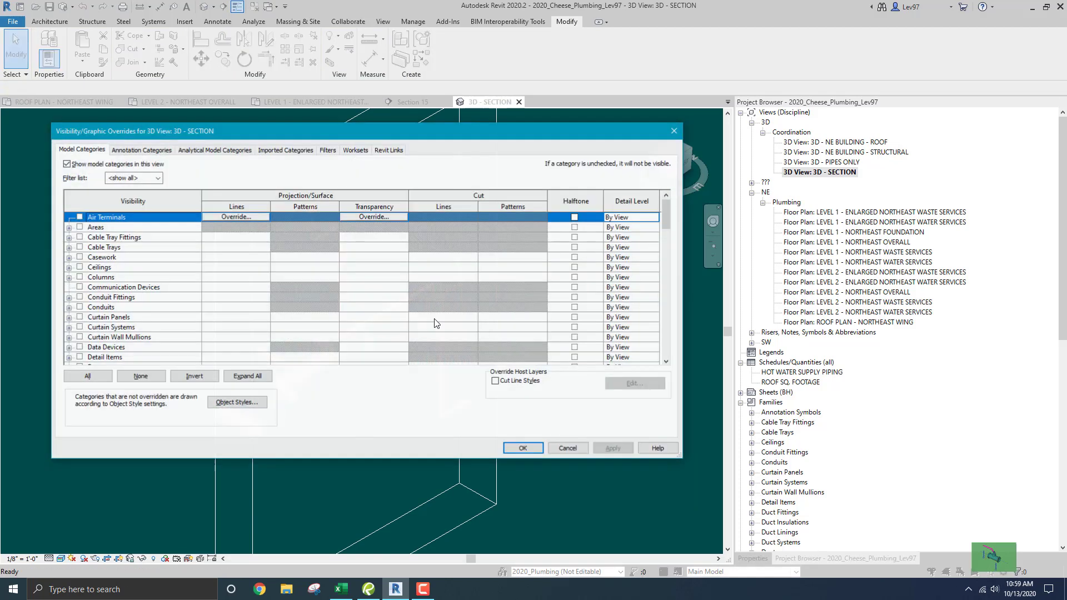
pyautogui.click(389, 150)
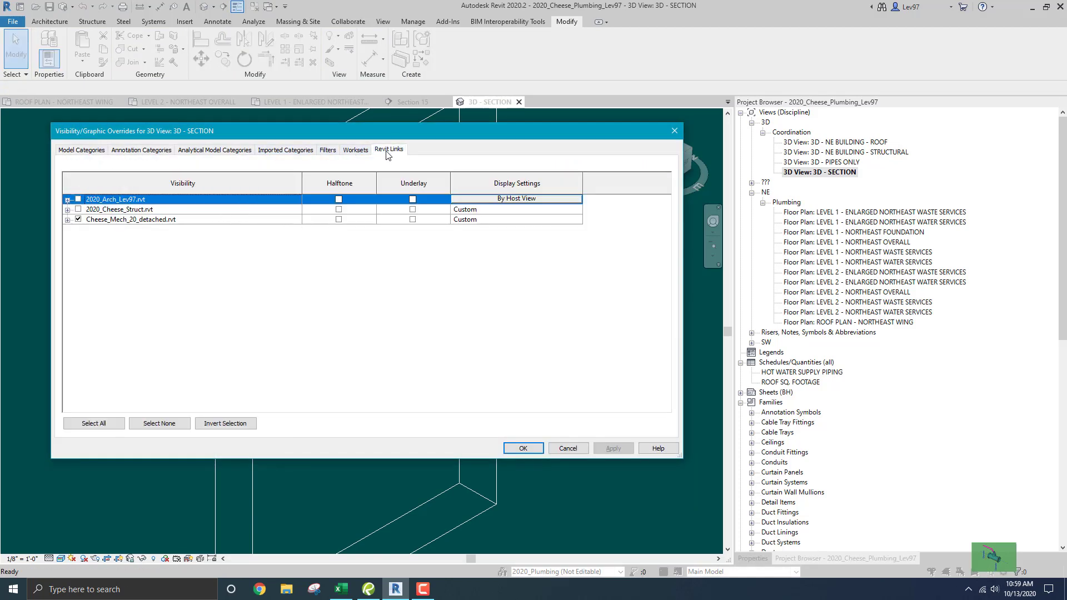
pyautogui.click(78, 209)
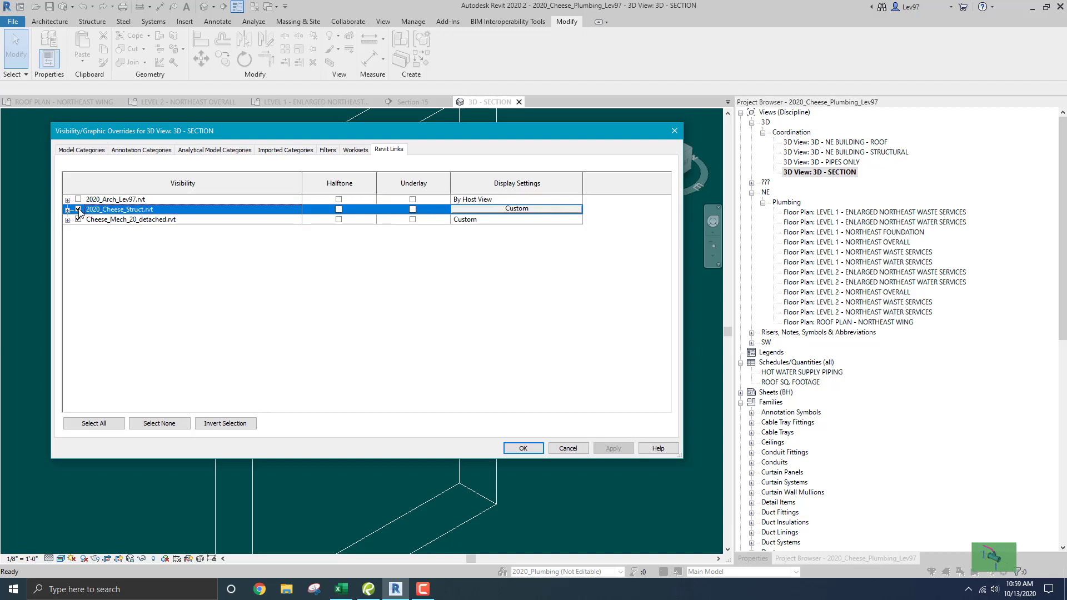
pyautogui.click(78, 200)
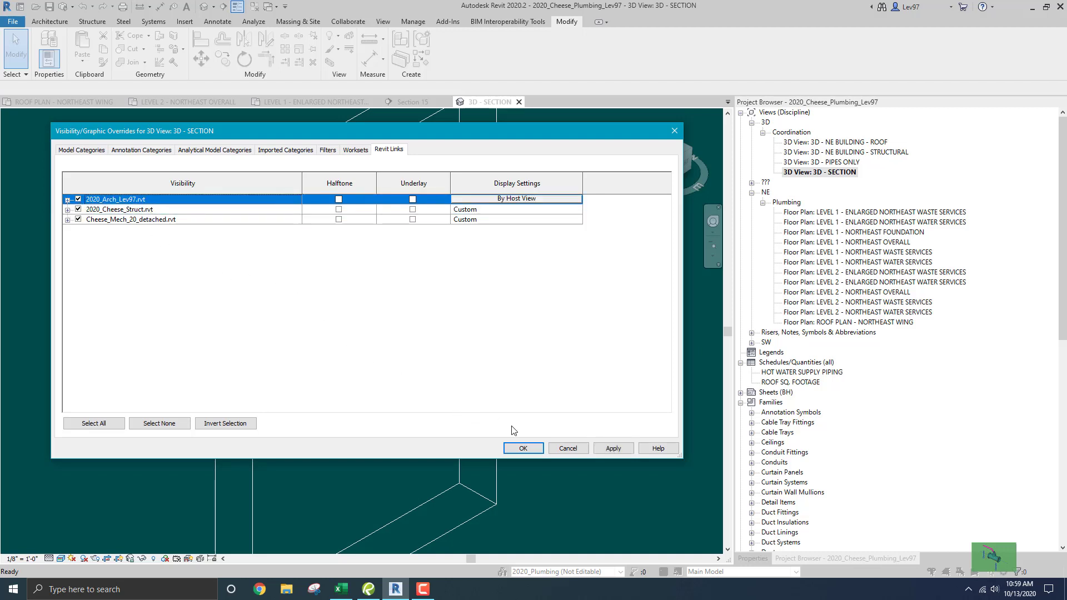
pyautogui.click(527, 452)
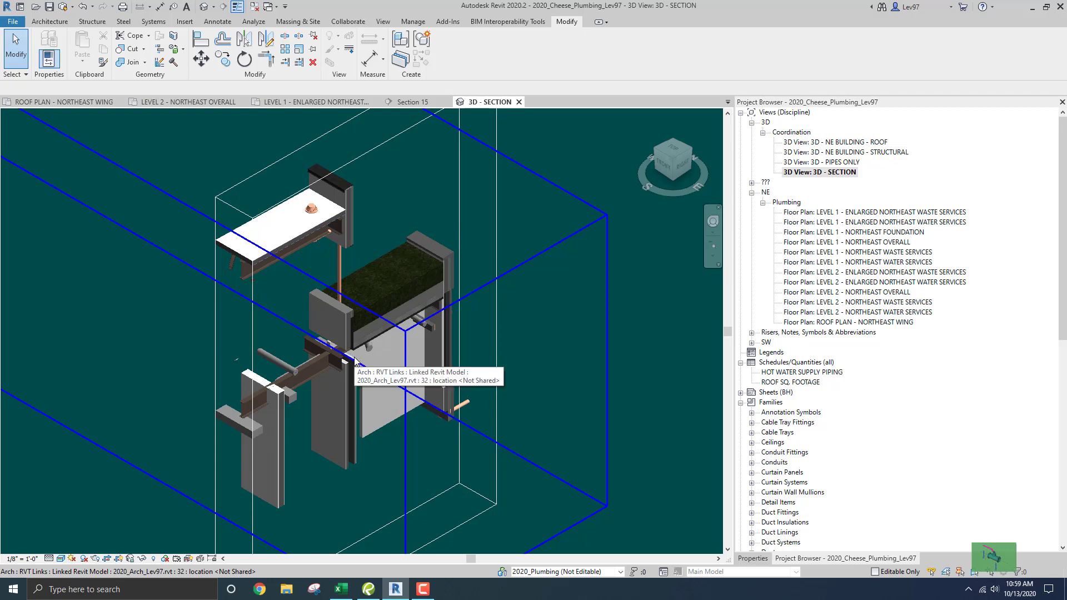
# Set the 2020_Arch_Lev97.rvt link's display settings to Custom and its model categories to <Custom>.
pyautogui.keyDown('shift'); pyautogui.moveTo(354, 358); pyautogui.dragTo(290, 299, button='middle'); pyautogui.keyUp('shift')
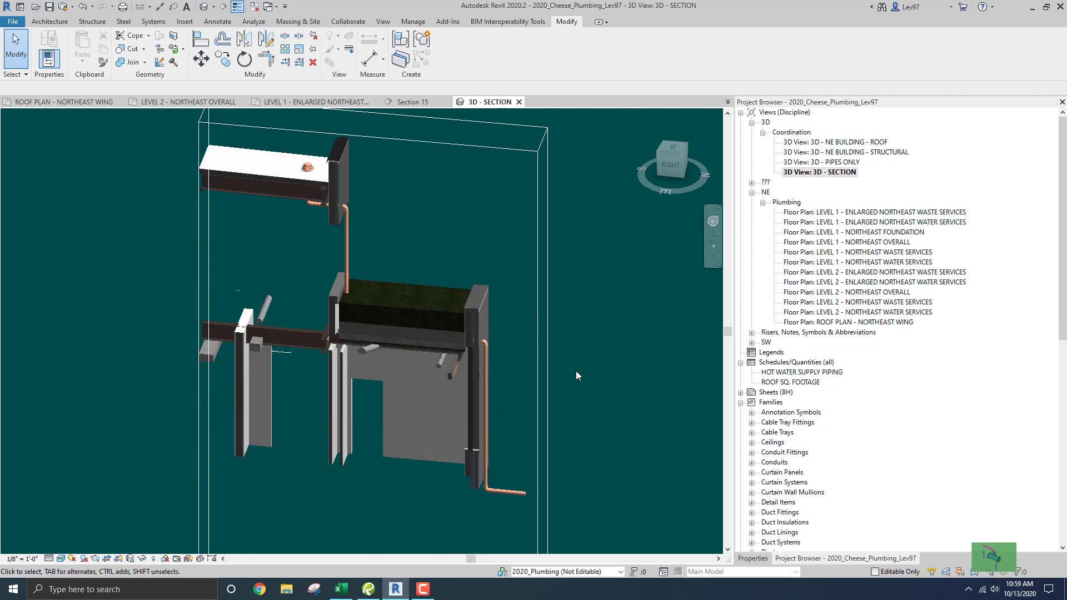
pyautogui.press('v')
pyautogui.press('g')
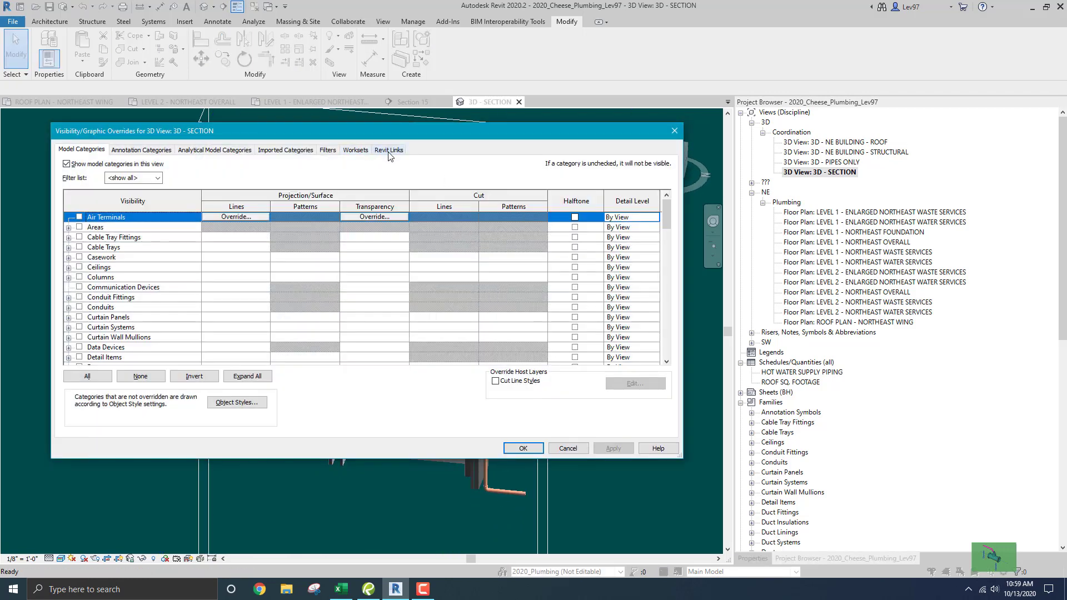
pyautogui.click(389, 150)
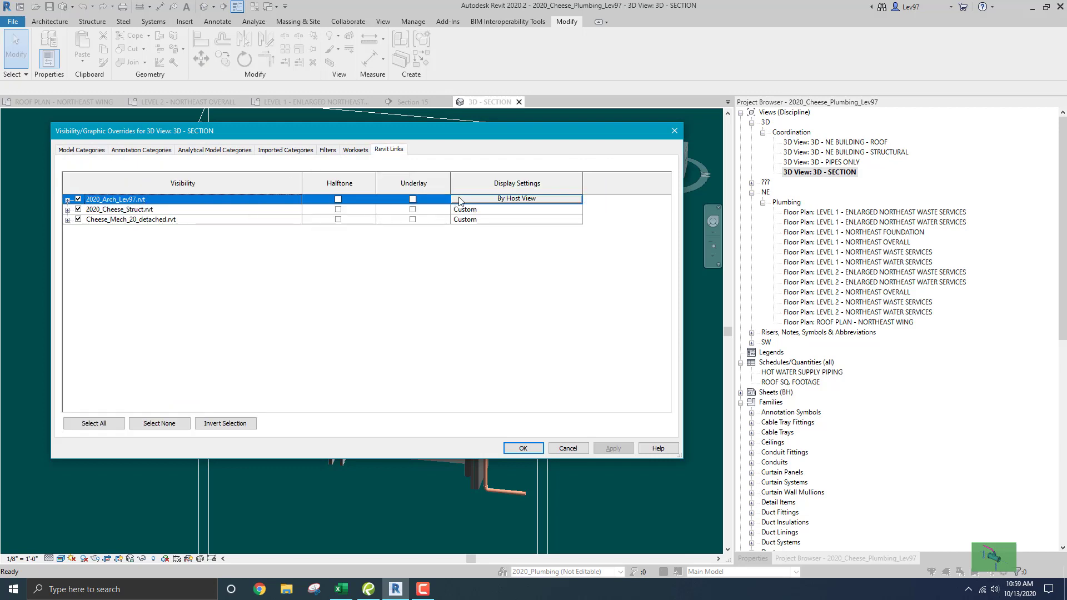
pyautogui.click(492, 199)
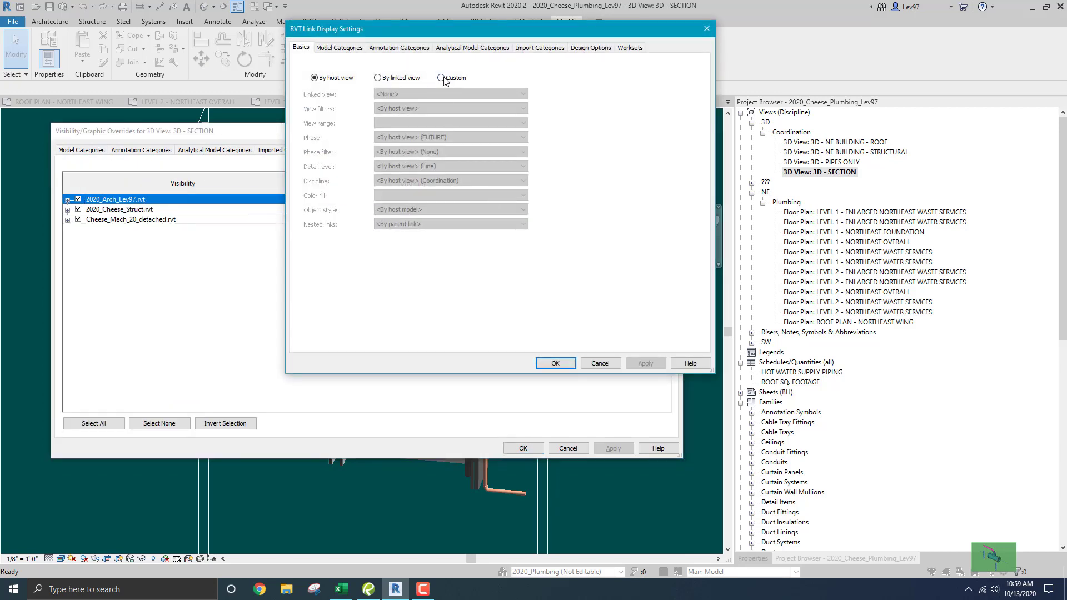
pyautogui.click(442, 78)
pyautogui.click(339, 48)
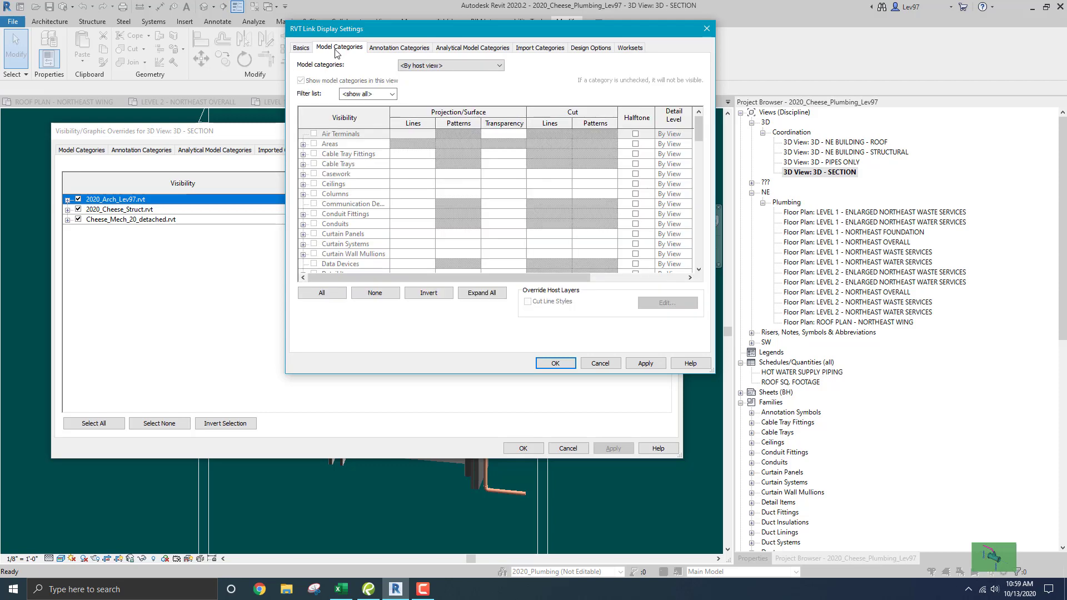
pyautogui.click(453, 66)
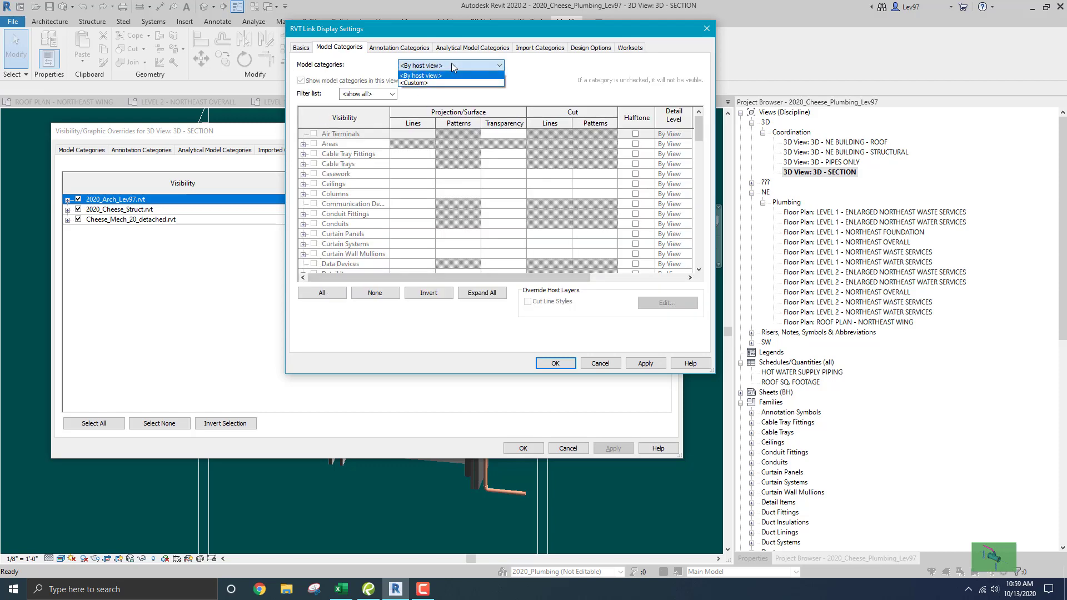
pyautogui.click(423, 87)
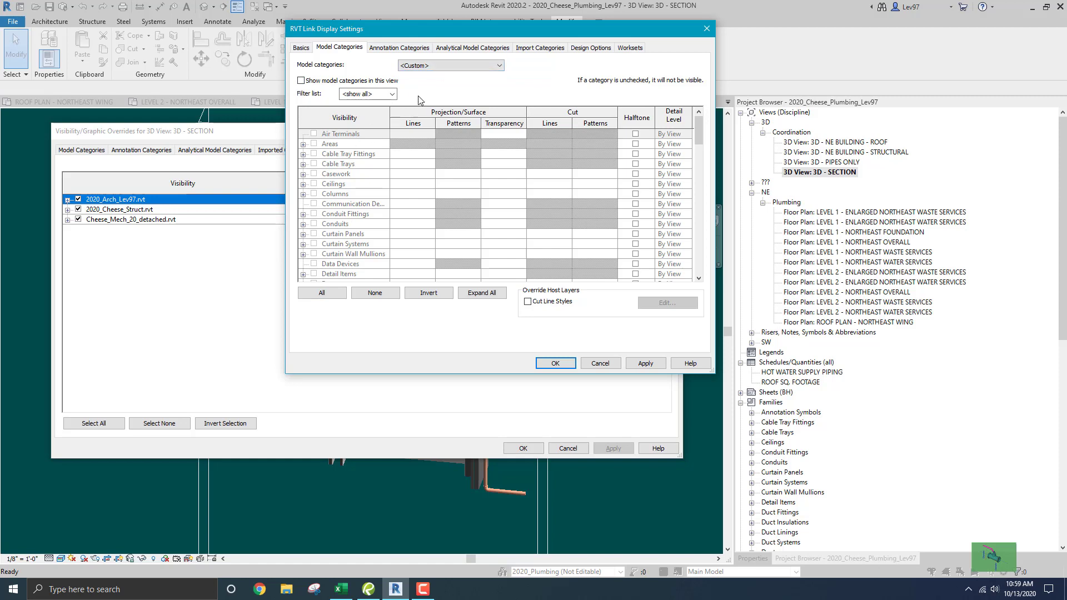
pyautogui.click(462, 65)
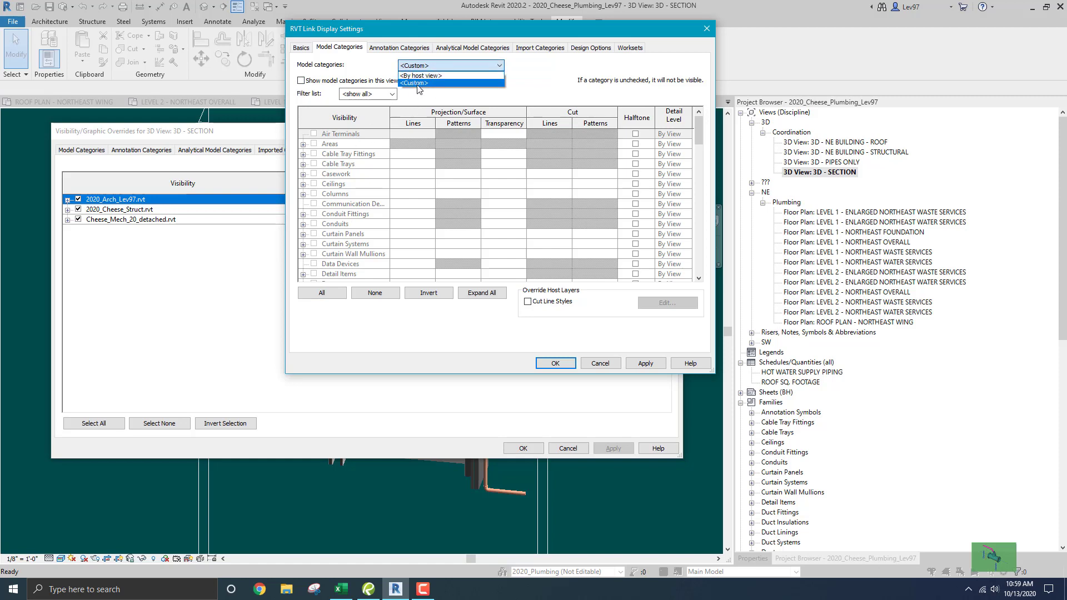
pyautogui.click(419, 84)
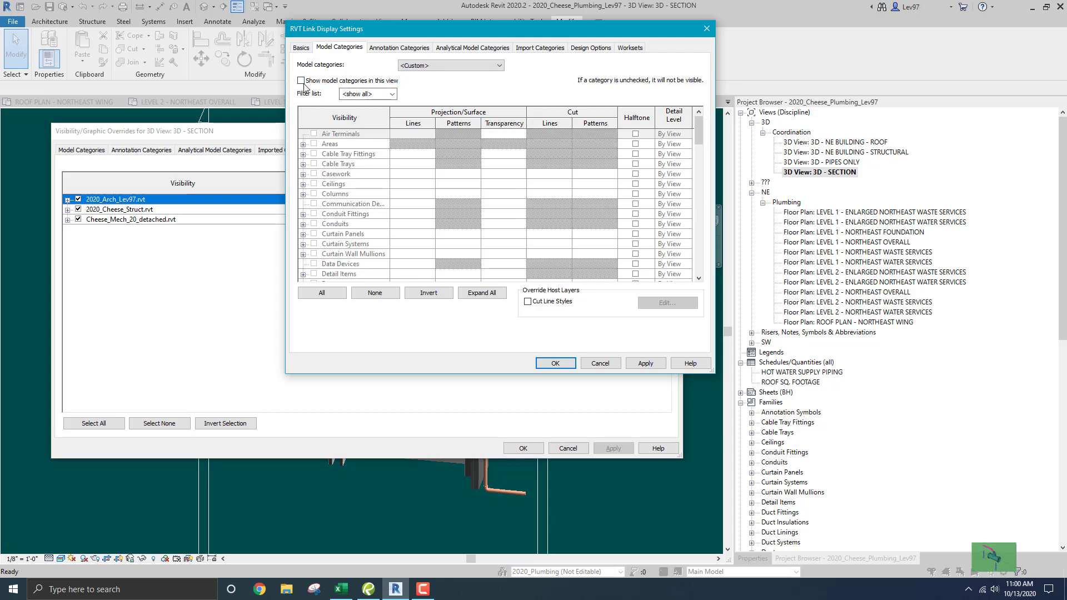
# Enable showing model categories for the architectural link, with every category switched on, and accept its display settings.
pyautogui.click(301, 81)
pyautogui.click(330, 298)
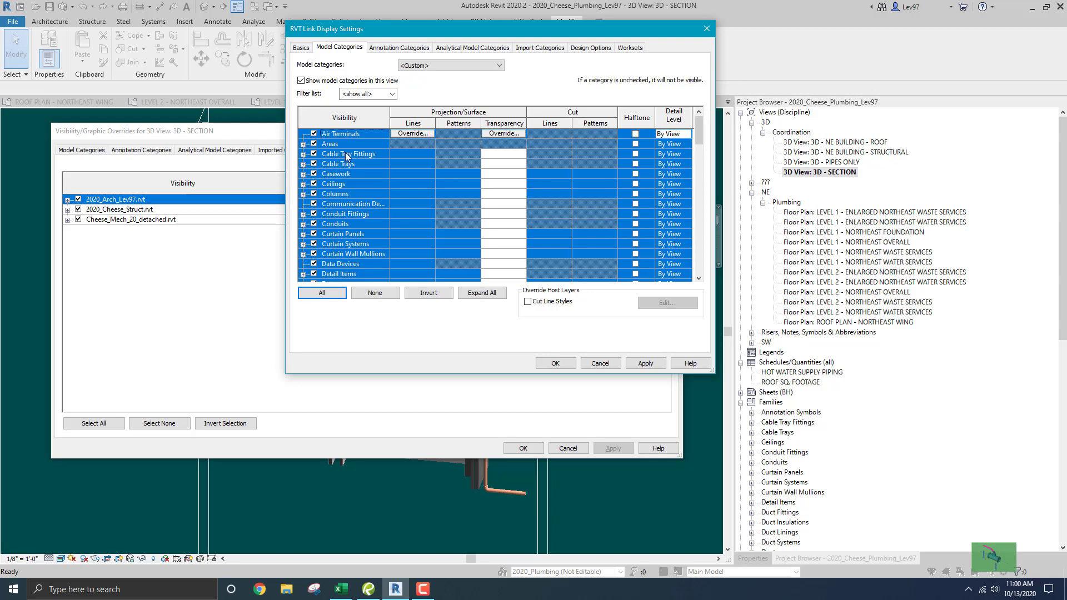
pyautogui.click(375, 295)
pyautogui.click(556, 364)
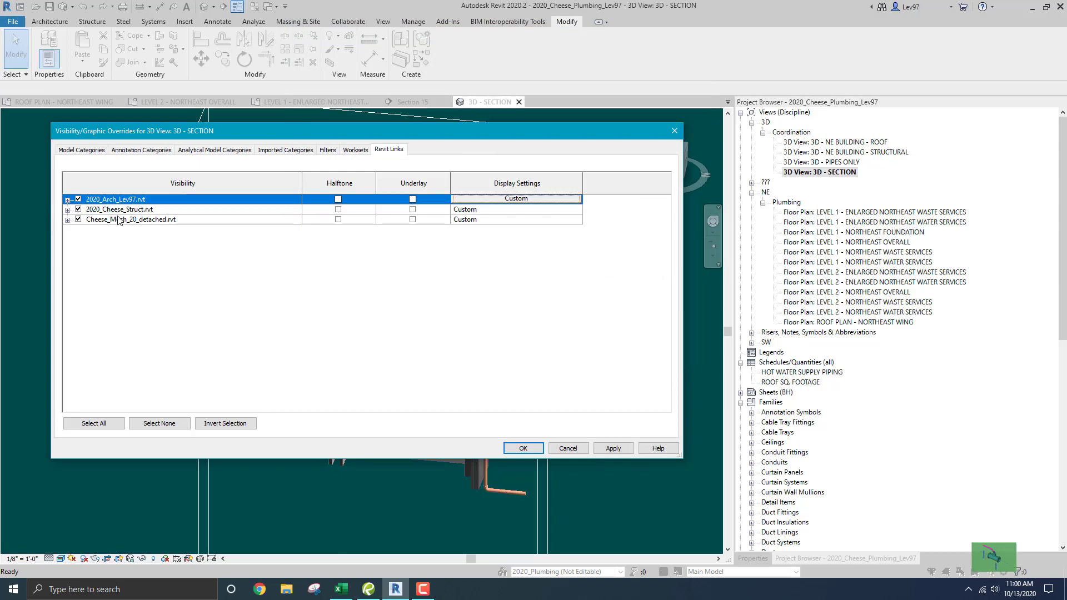
# Switch on all model categories in the 2020_Cheese_Struct.rvt link's display settings.
pyautogui.click(483, 213)
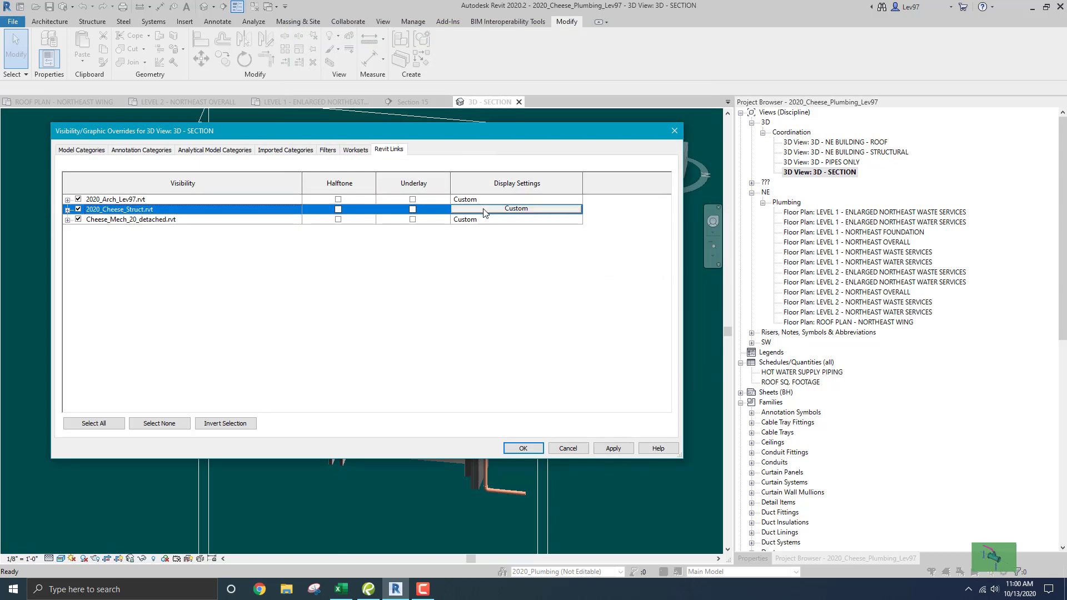
pyautogui.click(509, 209)
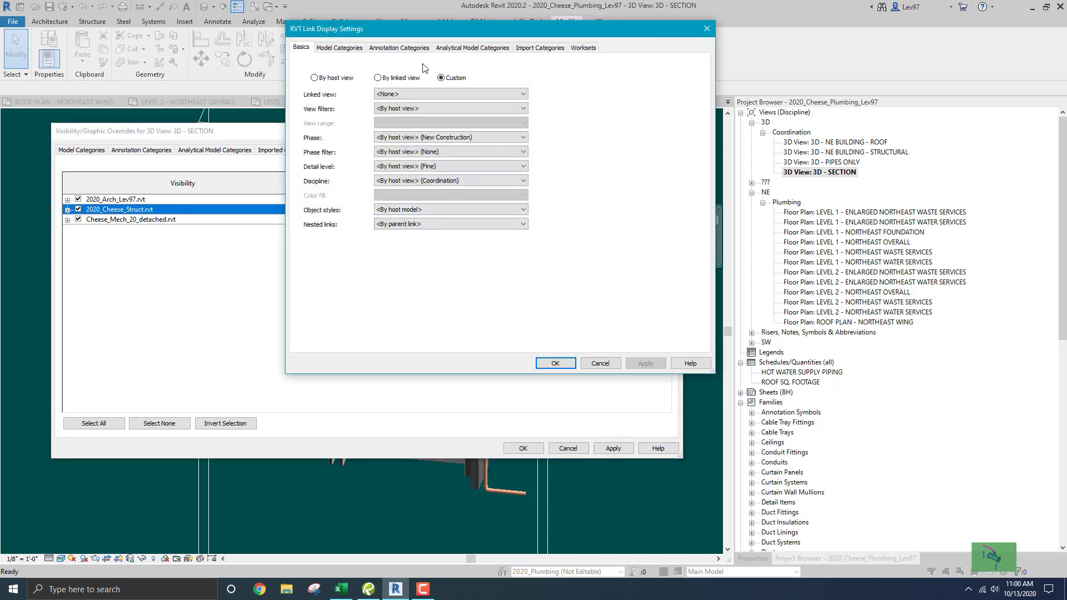
pyautogui.click(348, 50)
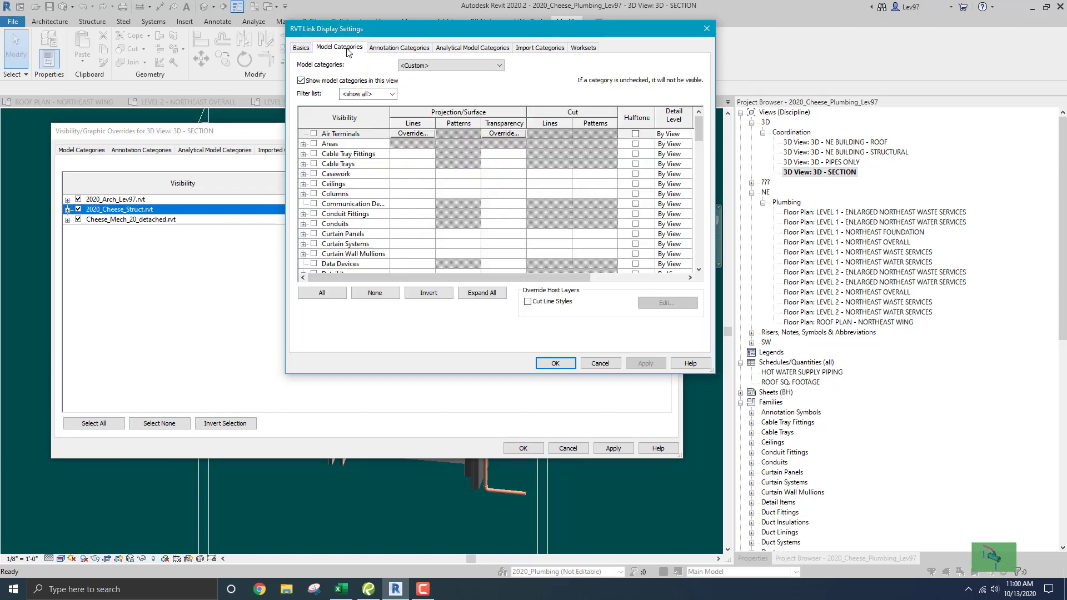
pyautogui.click(327, 294)
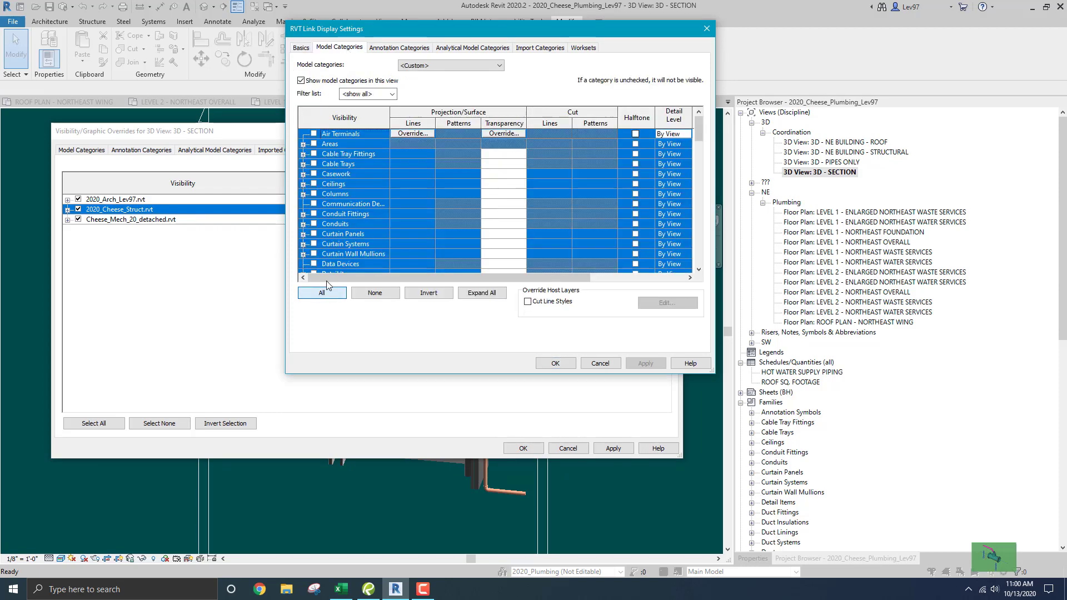
pyautogui.click(374, 293)
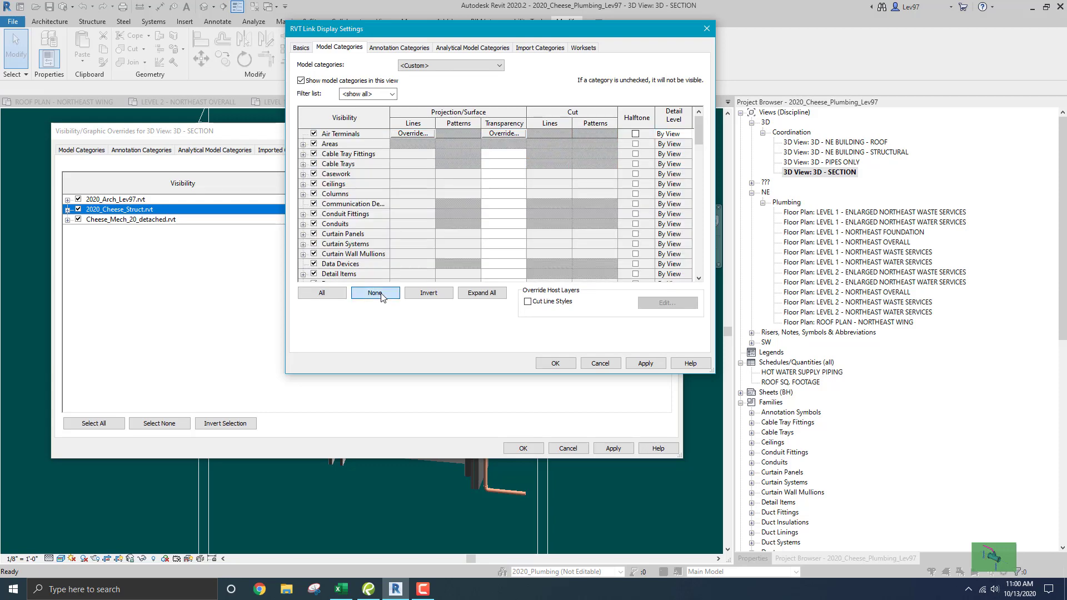
pyautogui.click(561, 363)
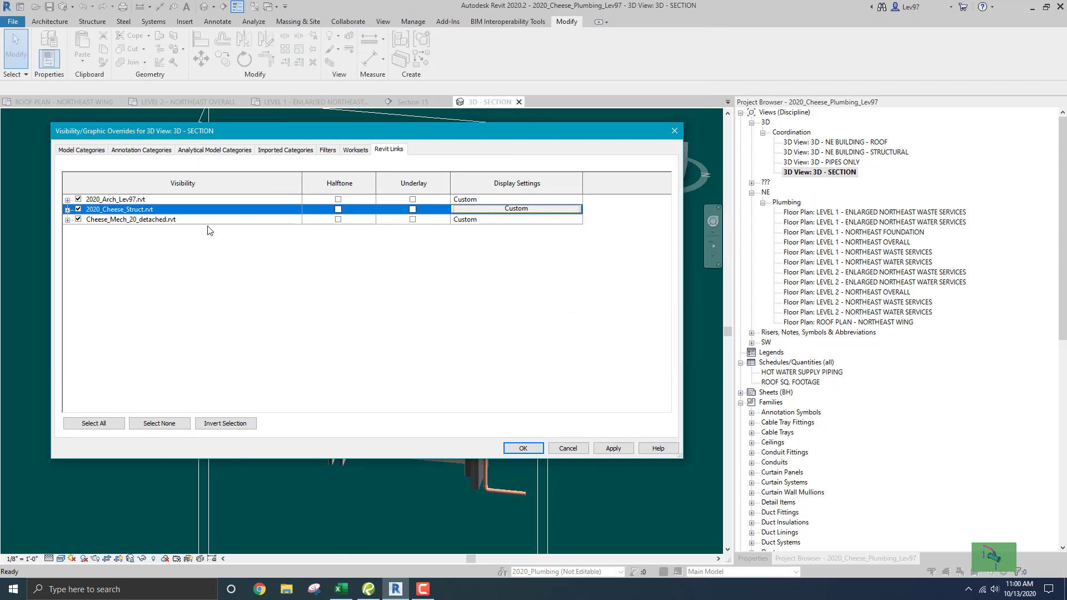
# Review the model categories of the Cheese_Mech_20_detached.rvt link and apply the view's visibility overrides.
pyautogui.click(480, 220)
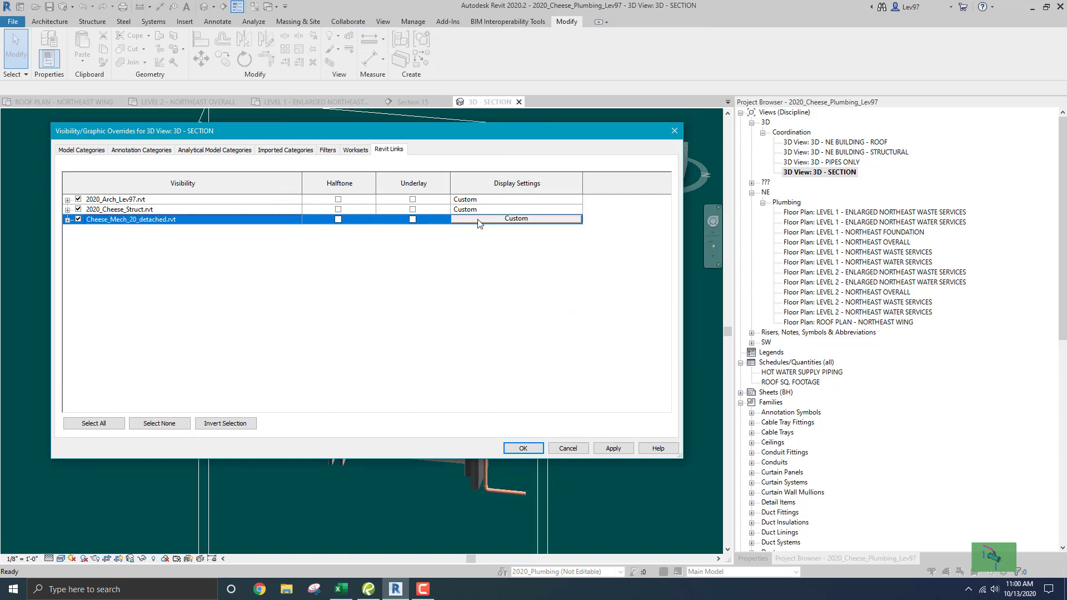
pyautogui.click(515, 219)
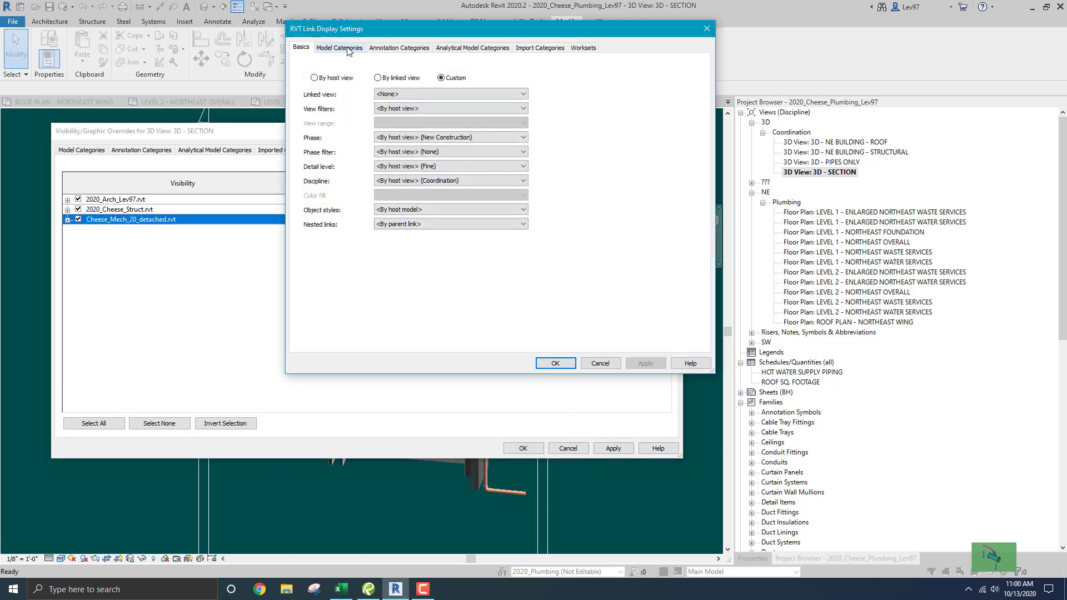
pyautogui.click(340, 48)
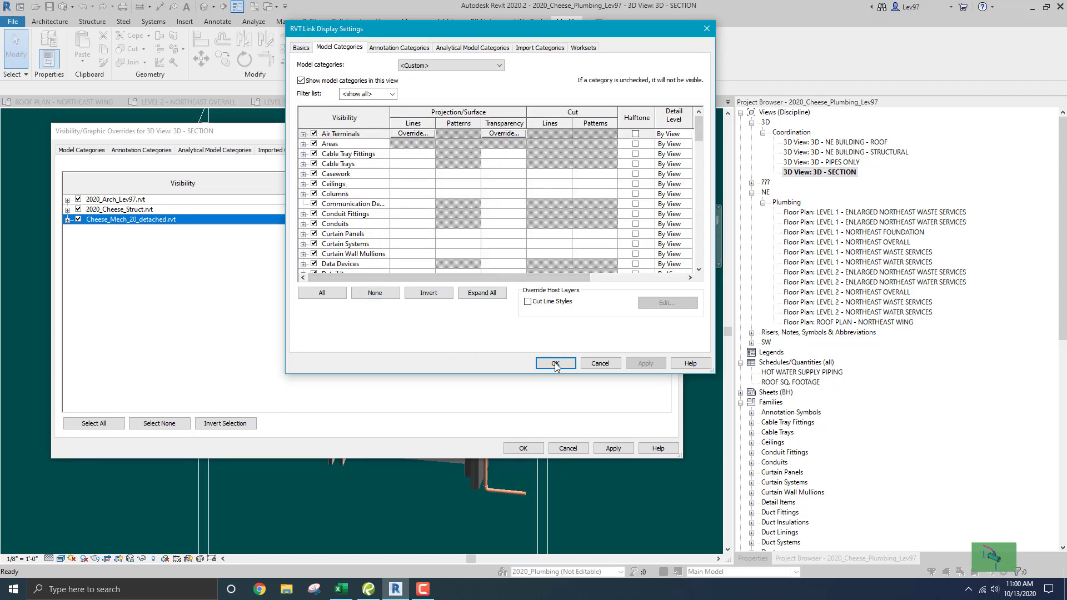
pyautogui.click(597, 366)
pyautogui.moveTo(700, 129)
pyautogui.mouseDown()
pyautogui.moveTo(702, 239)
pyautogui.moveTo(699, 123)
pyautogui.mouseUp()
pyautogui.click(557, 365)
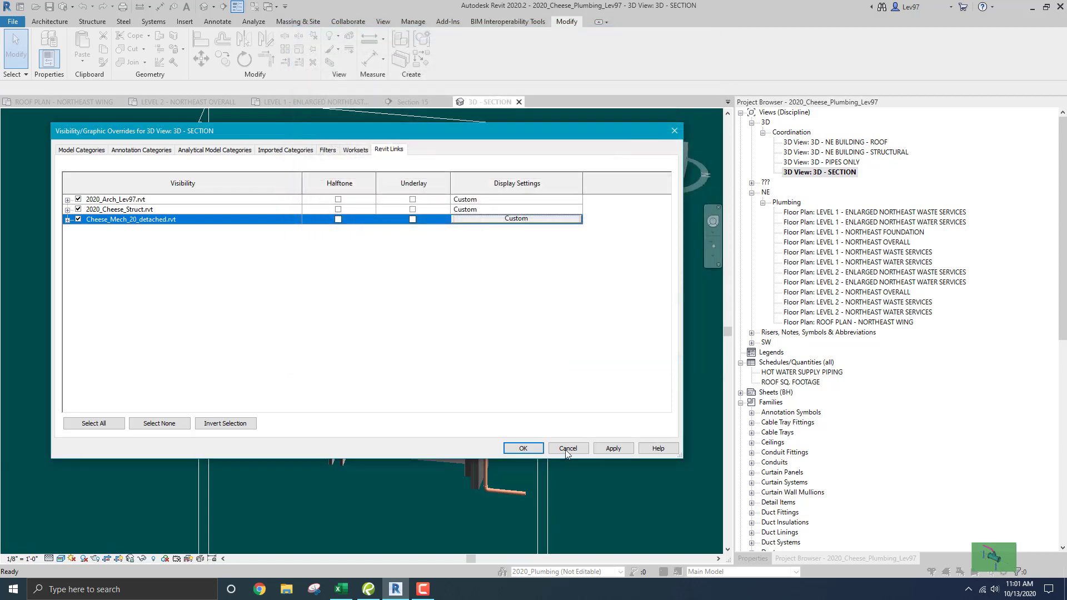
pyautogui.click(525, 448)
# Examine in 3D how the storm pipe runs past the windows and exterior wall above the lower roof.
pyautogui.scroll(5, 360, 248)
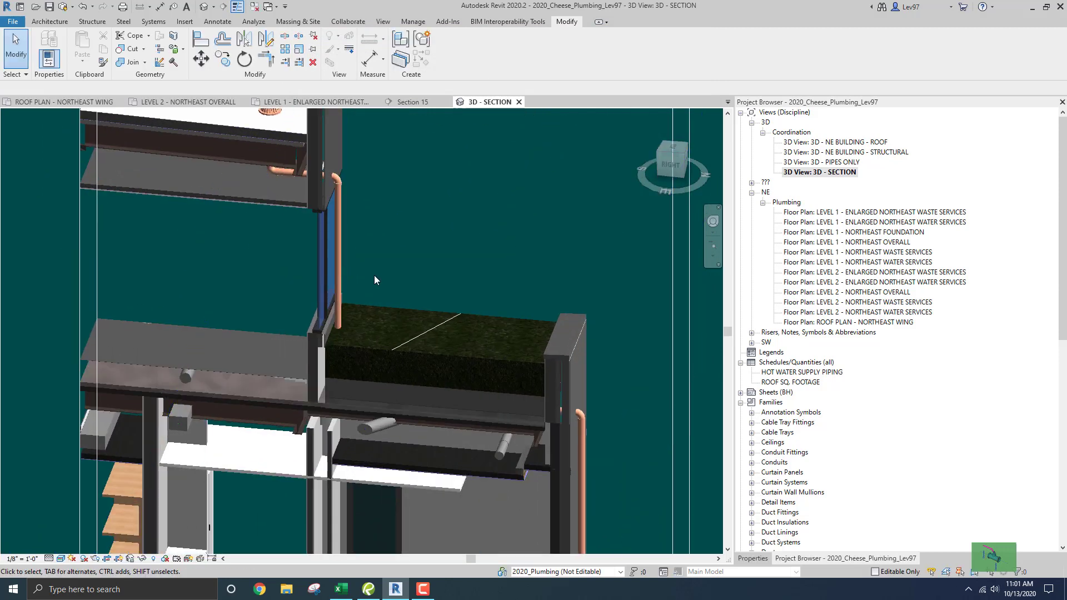
pyautogui.keyDown('shift'); pyautogui.moveTo(374, 275); pyautogui.dragTo(359, 246, button='middle'); pyautogui.keyUp('shift')
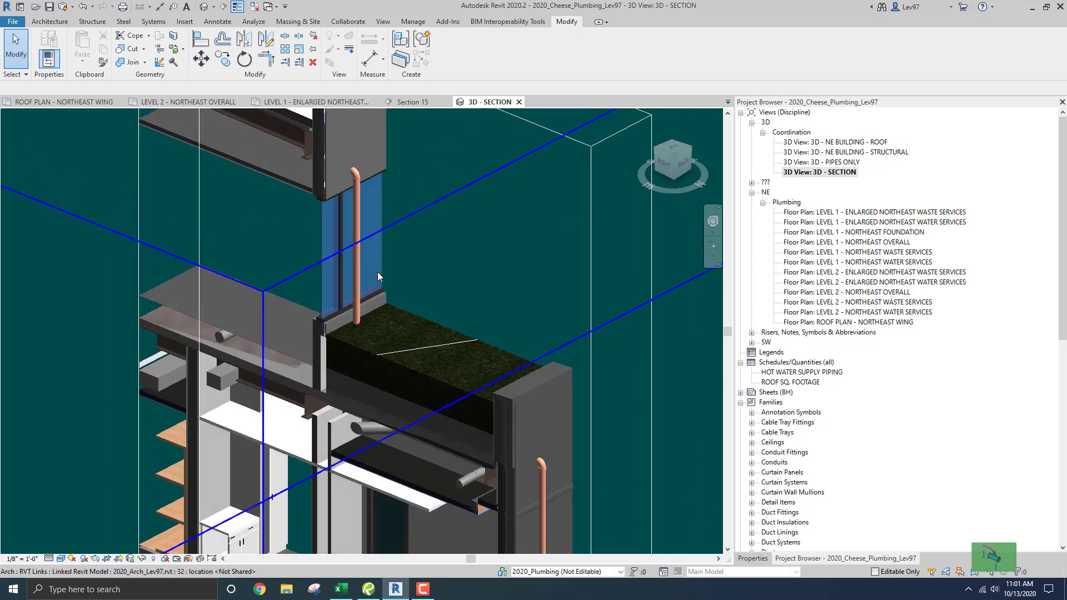
pyautogui.keyDown('shift'); pyautogui.moveTo(437, 291); pyautogui.dragTo(308, 257, button='middle'); pyautogui.keyUp('shift')
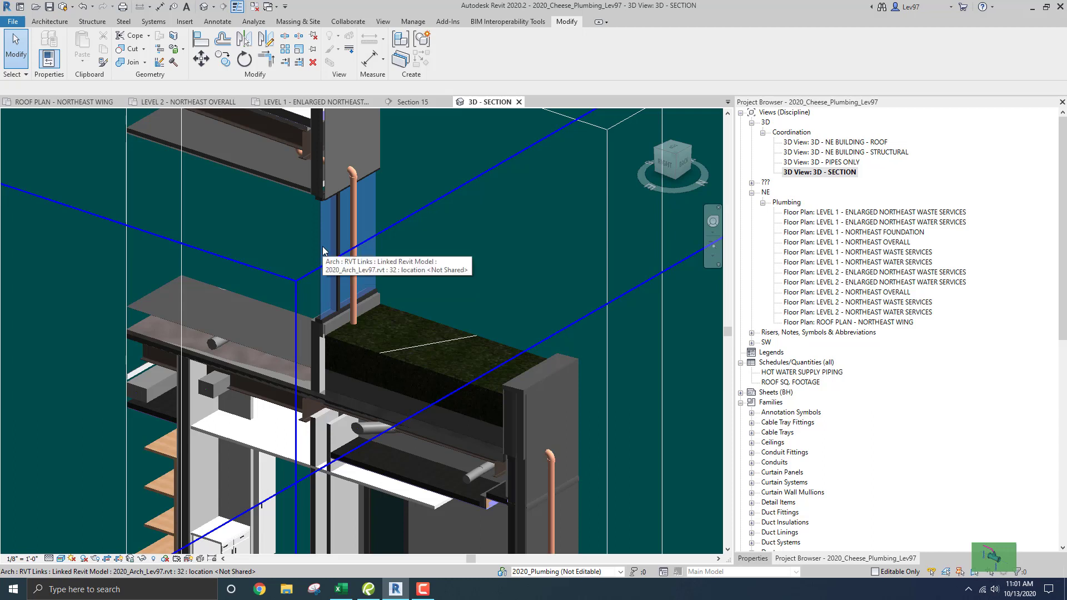
# Inspect the properties of the glazed curtain panel beside the storm pipe in the linked architectural model.
pyautogui.press('Tab')
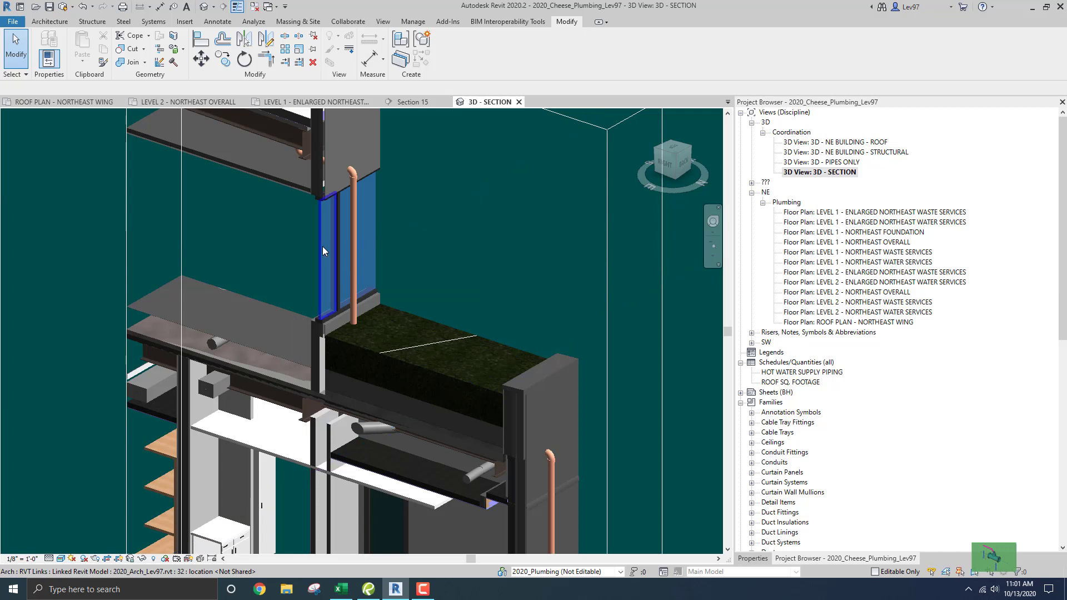
pyautogui.click(323, 246)
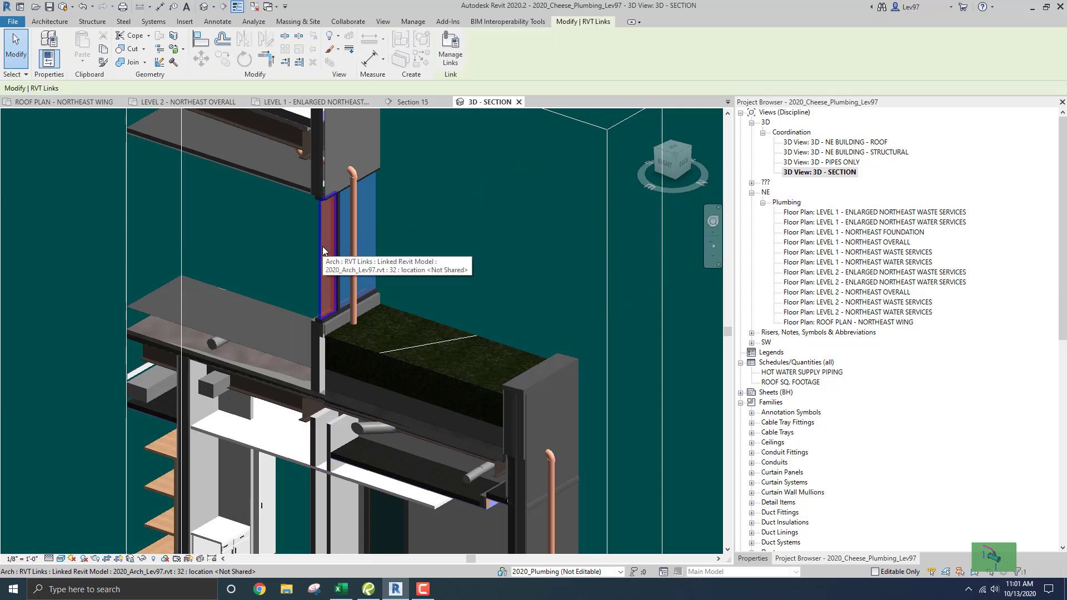
pyautogui.click(747, 559)
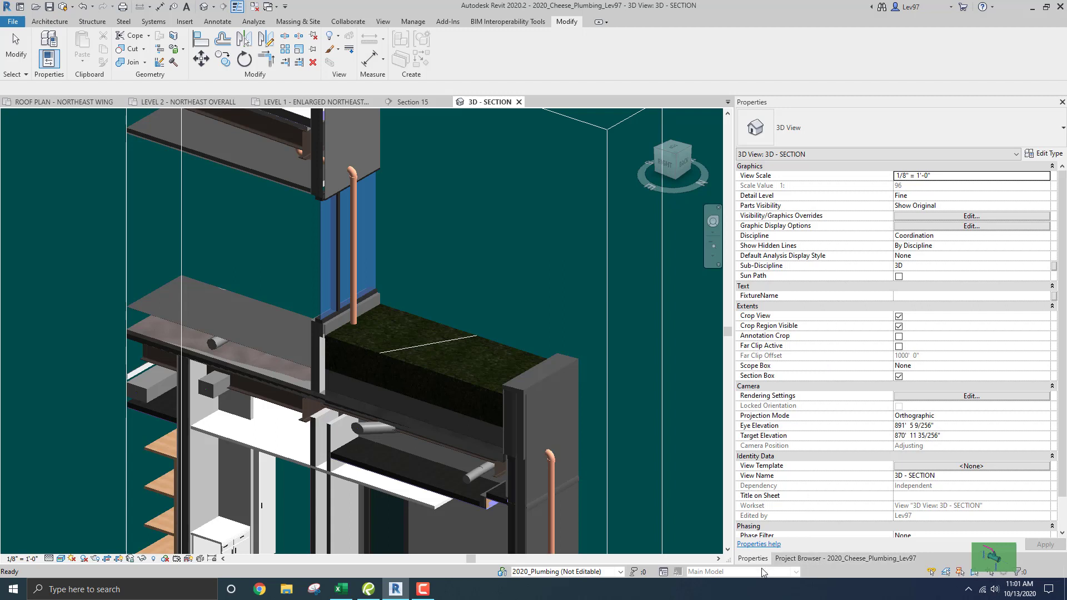
pyautogui.click(792, 559)
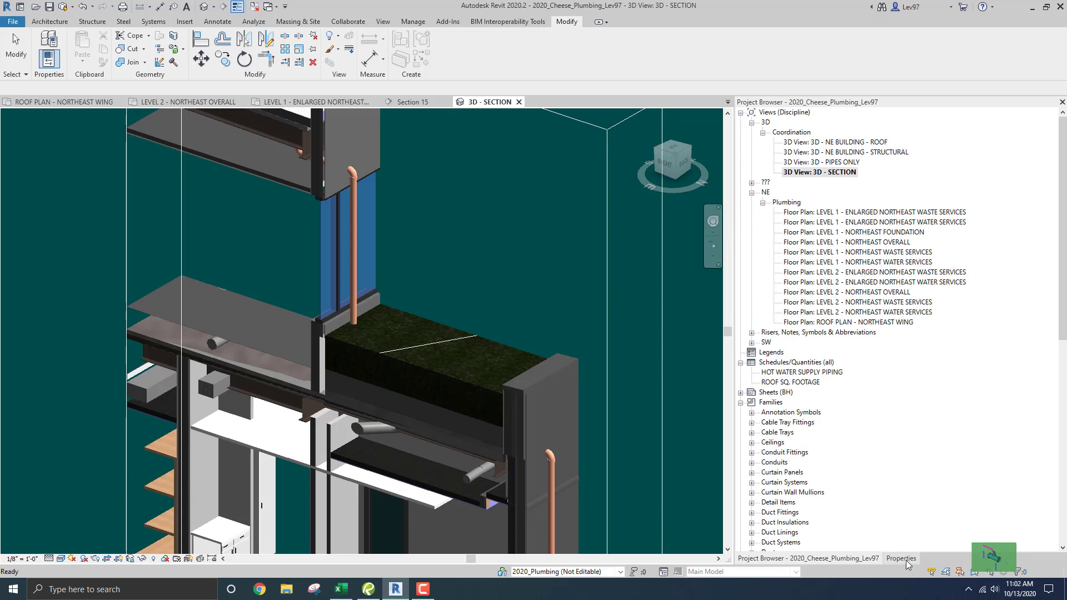
pyautogui.click(901, 559)
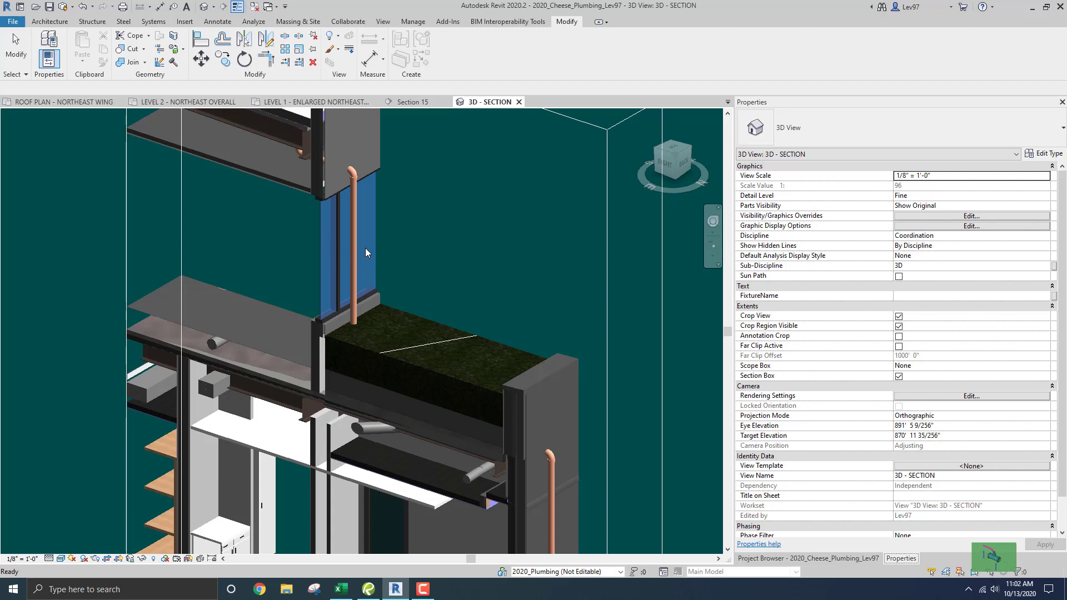
pyautogui.click(699, 318)
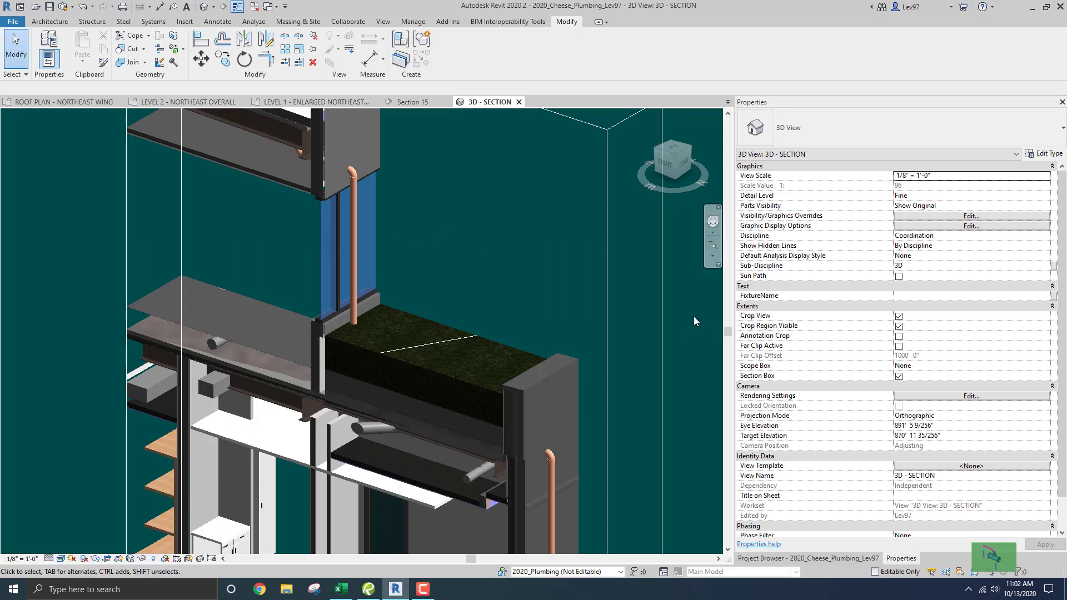
pyautogui.press('Tab')
pyautogui.click(321, 238)
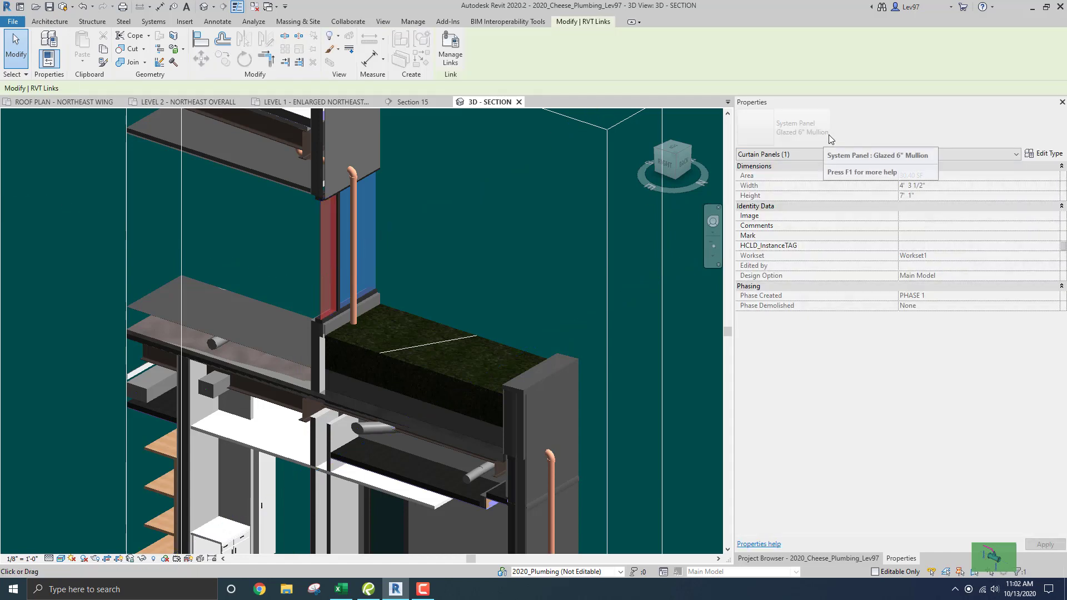
pyautogui.click(396, 226)
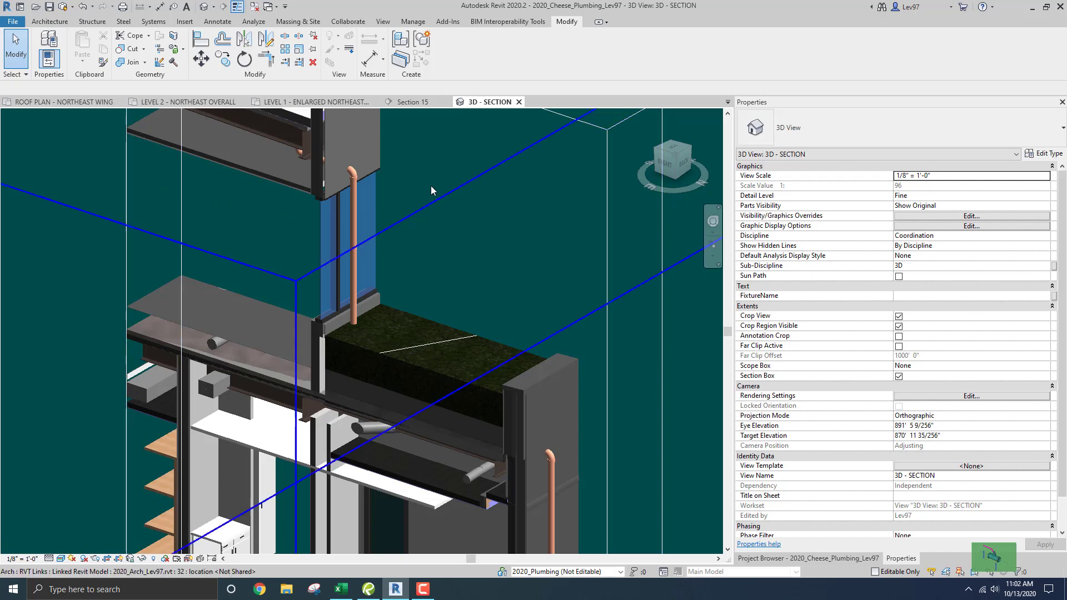
# Examine the northeast building's upper and lower roofs from several sides in 3D - NE BUILDING - ROOF, and close the open 3D views.
pyautogui.click(839, 559)
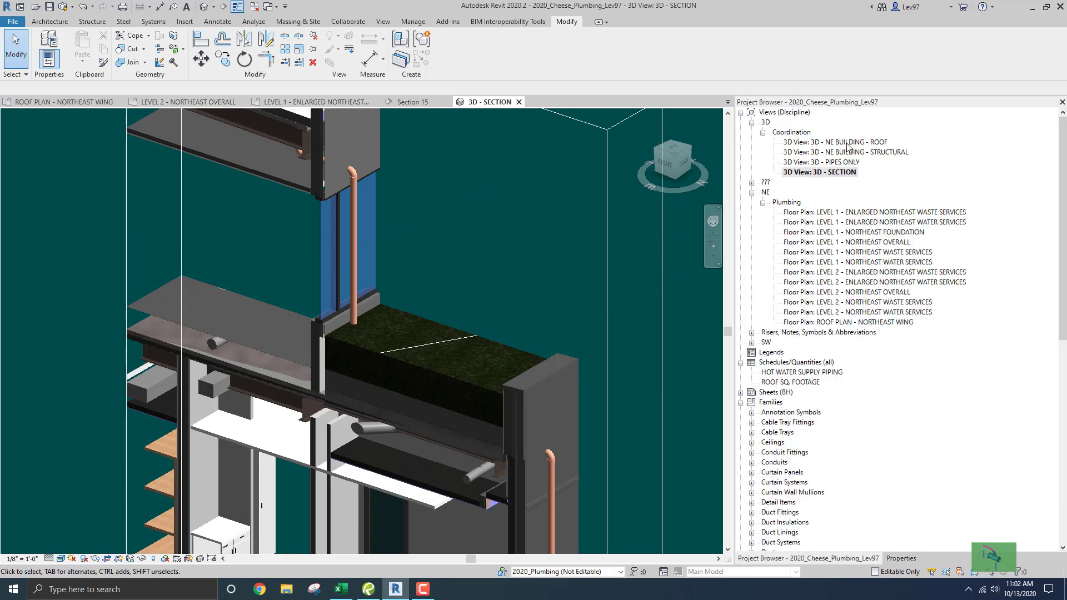
pyautogui.click(849, 143)
pyautogui.doubleClick(849, 143)
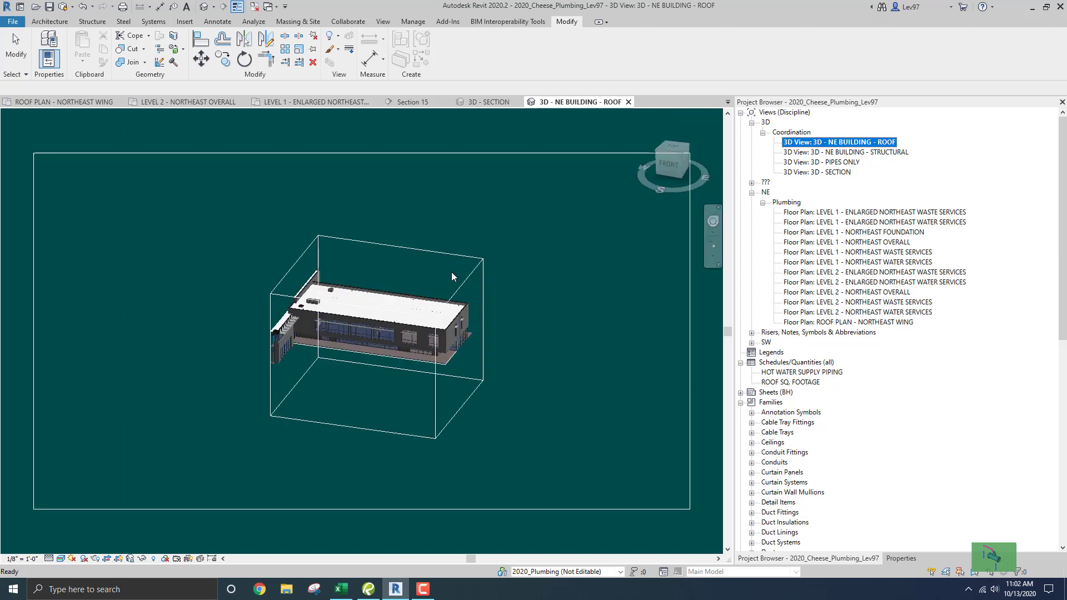
pyautogui.click(483, 316)
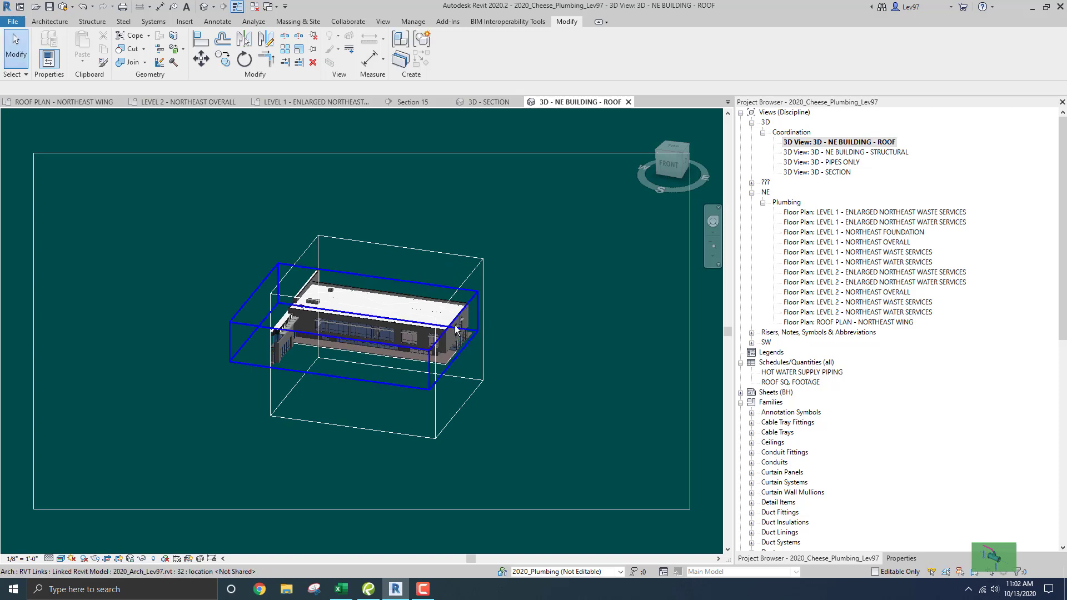
pyautogui.keyDown('shift'); pyautogui.moveTo(490, 322); pyautogui.dragTo(298, 322, button='middle'); pyautogui.keyUp('shift')
pyautogui.scroll(6, 381, 336)
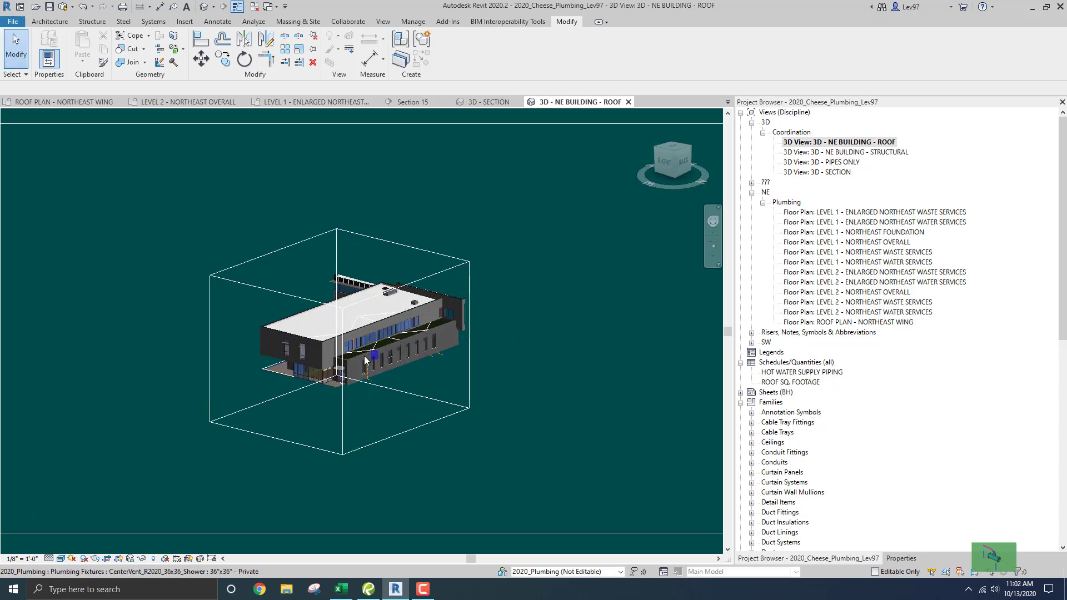
pyautogui.keyDown('shift'); pyautogui.moveTo(385, 332); pyautogui.dragTo(503, 203, button='middle'); pyautogui.keyUp('shift')
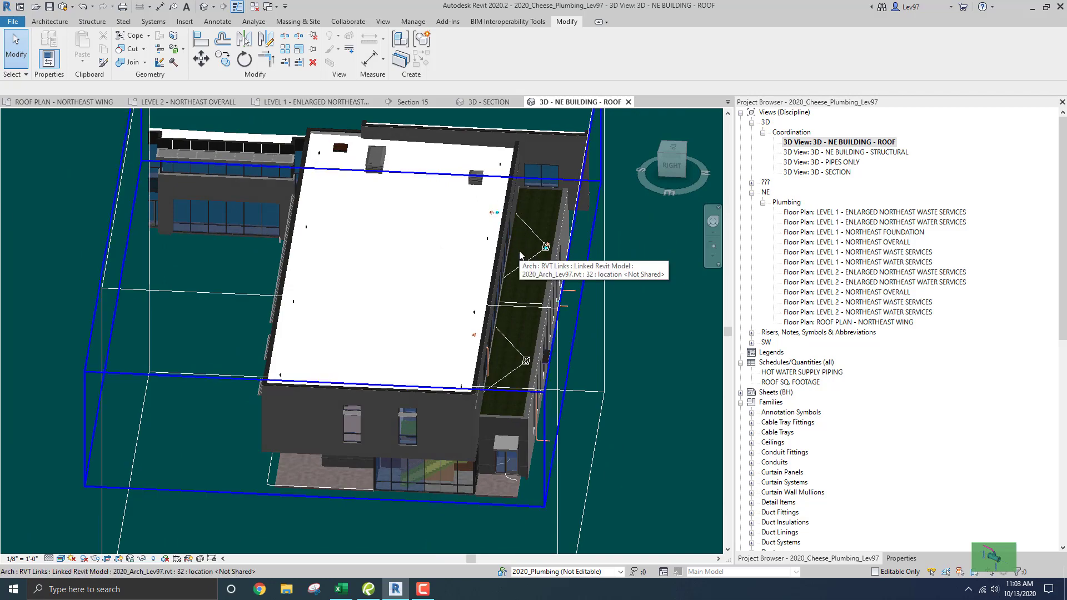
pyautogui.keyDown('shift'); pyautogui.moveTo(516, 246); pyautogui.dragTo(489, 246, button='middle'); pyautogui.keyUp('shift')
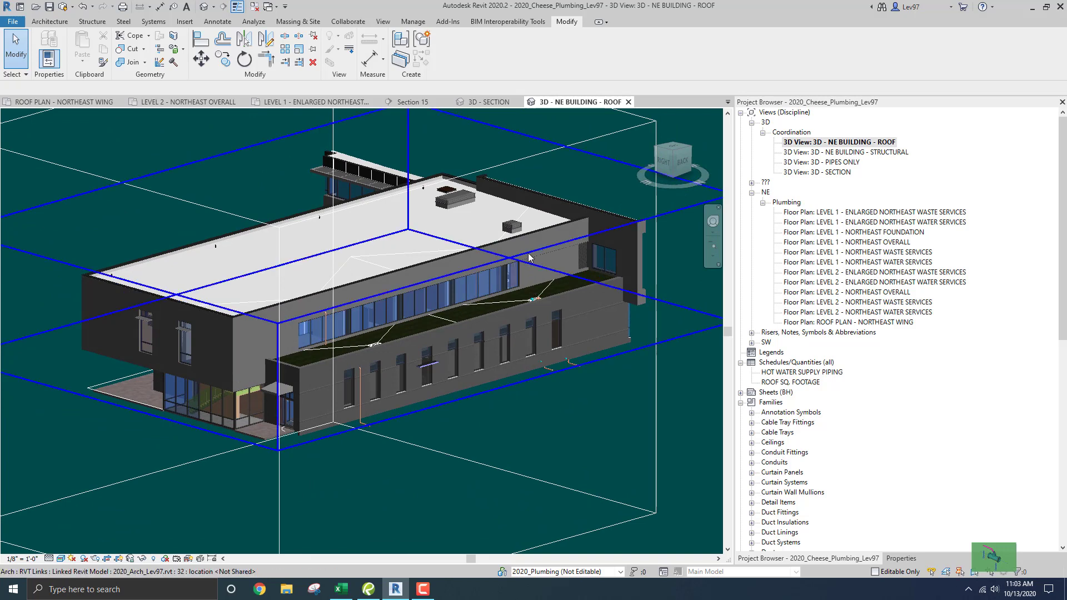
pyautogui.keyDown('shift'); pyautogui.moveTo(462, 298); pyautogui.dragTo(305, 300, button='middle'); pyautogui.keyUp('shift')
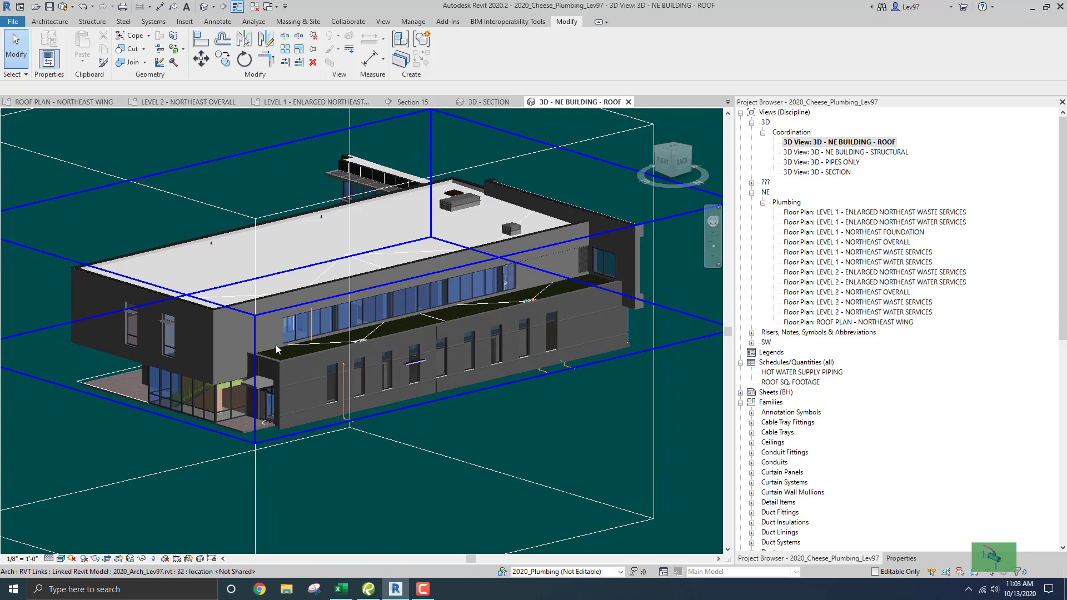
pyautogui.keyDown('shift'); pyautogui.moveTo(312, 338); pyautogui.dragTo(511, 328, button='middle'); pyautogui.keyUp('shift')
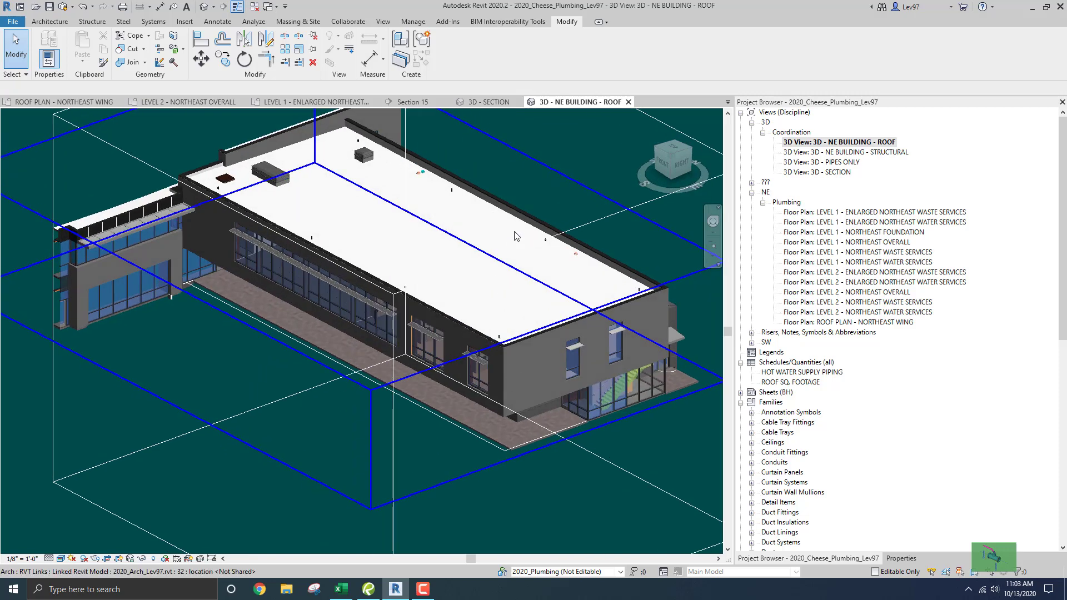
pyautogui.click(628, 101)
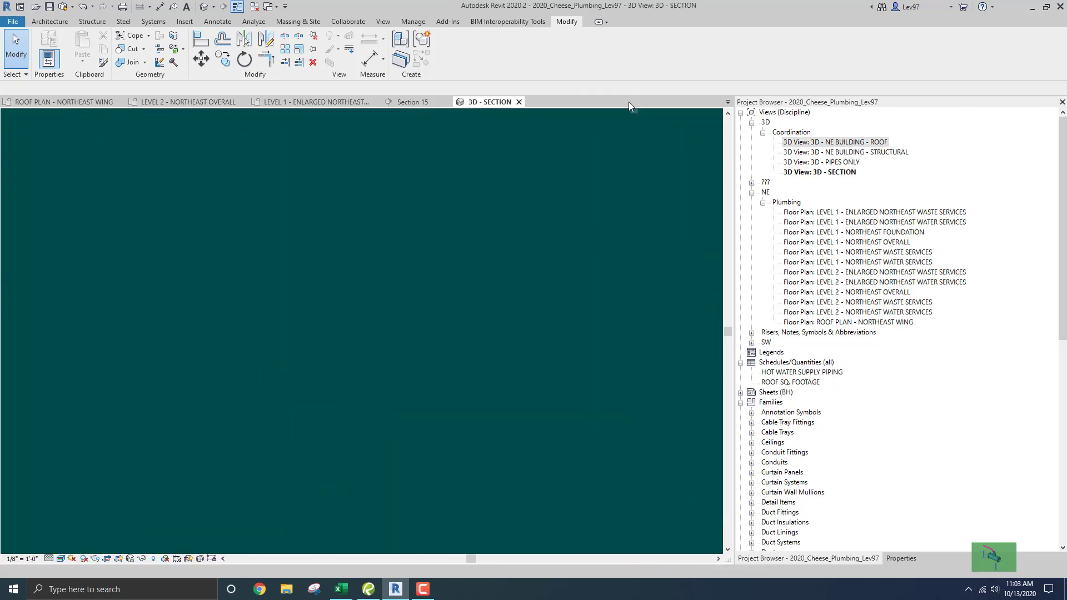
pyautogui.scroll(-4, 442, 247)
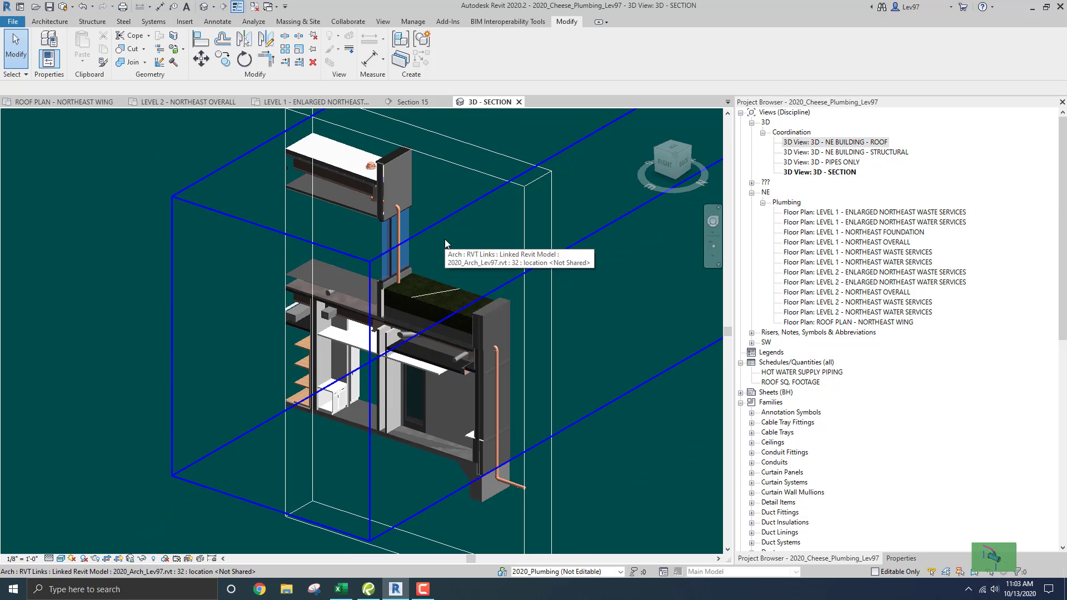
pyautogui.click(519, 102)
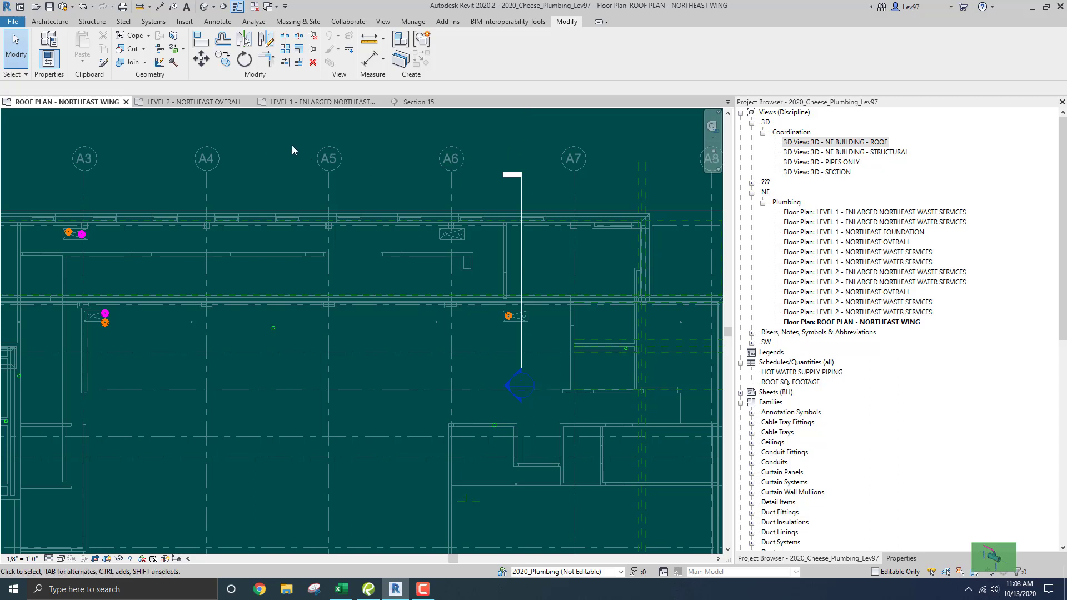
# In 3D - PIPES ONLY, delete the elbow at the base of the easternmost roof drain's short vertical PVC_SD pipe.
pyautogui.doubleClick(842, 162)
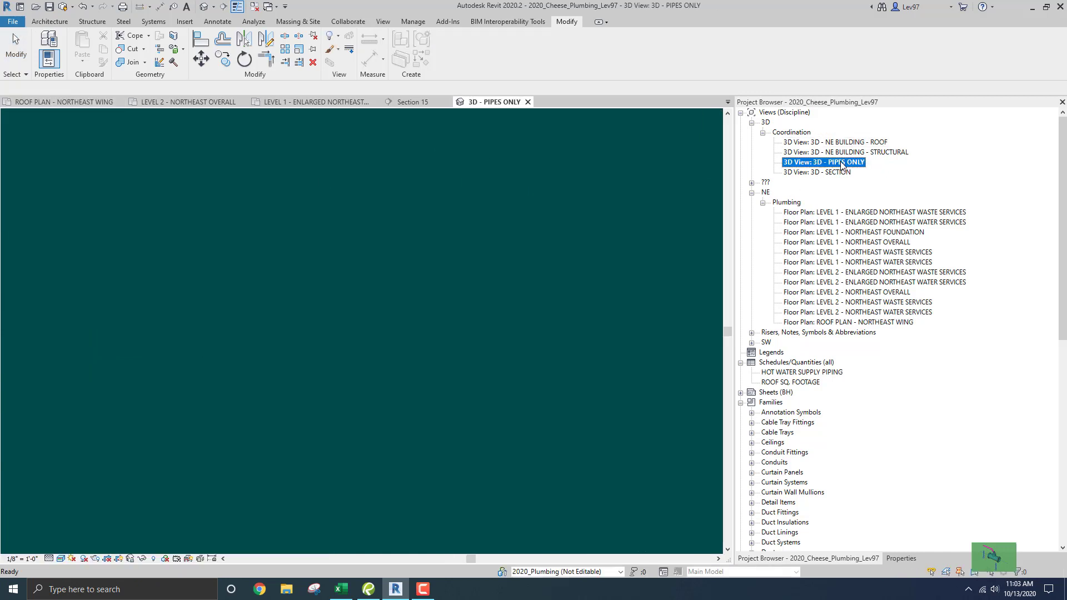
pyautogui.click(654, 124)
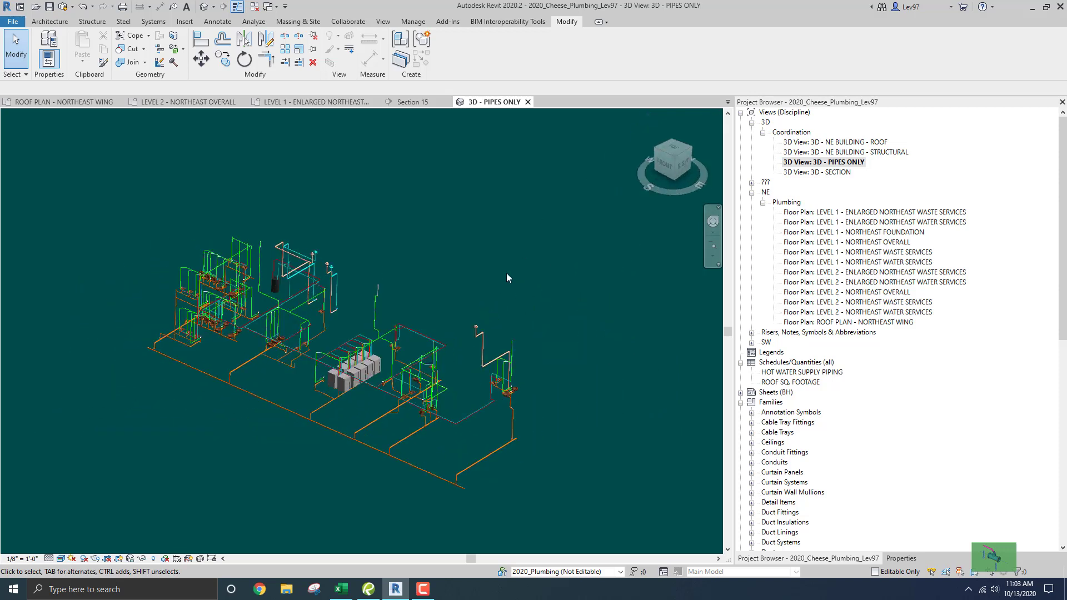
pyautogui.scroll(5, 476, 367)
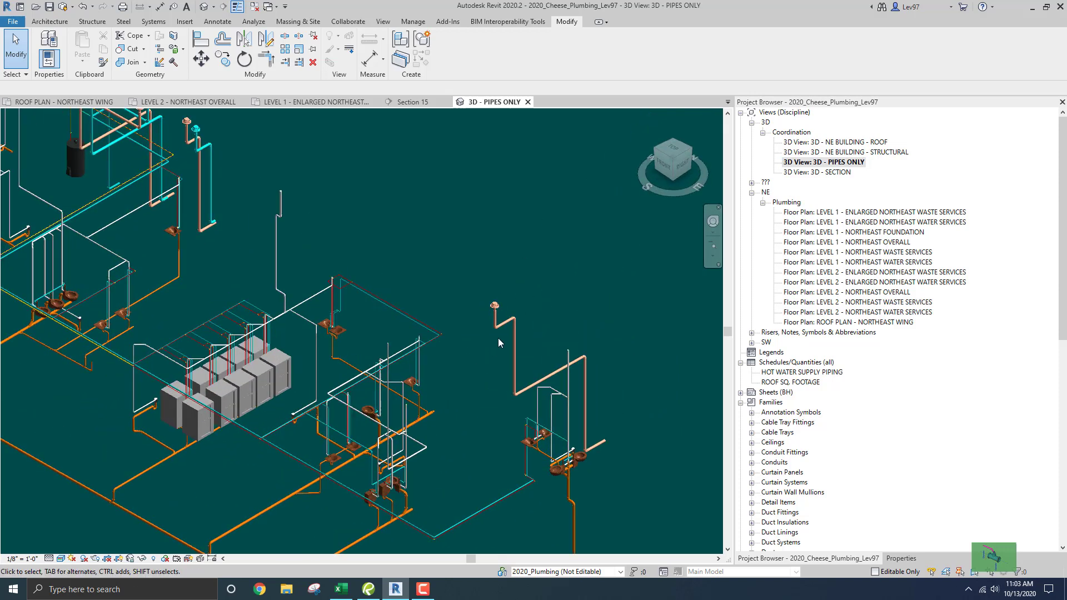
pyautogui.click(495, 320)
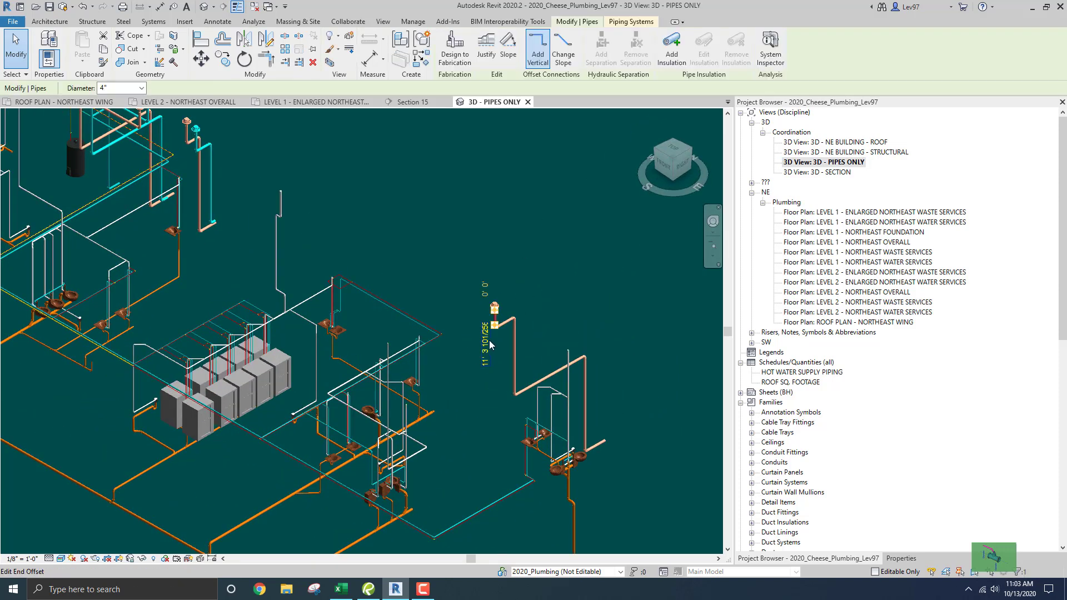
pyautogui.click(466, 346)
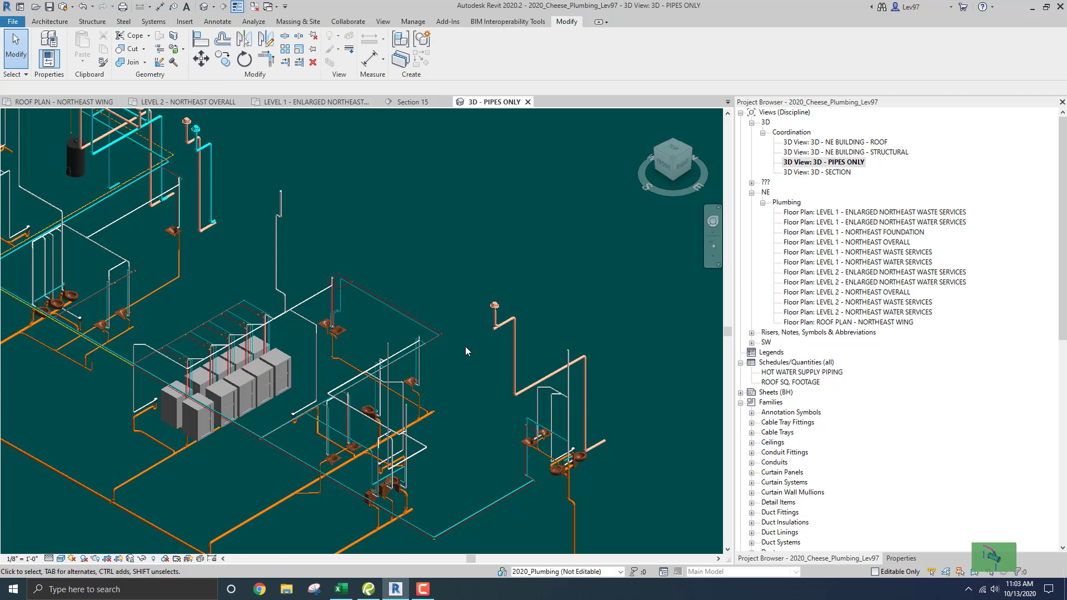
pyautogui.click(502, 342)
pyautogui.press('Delete')
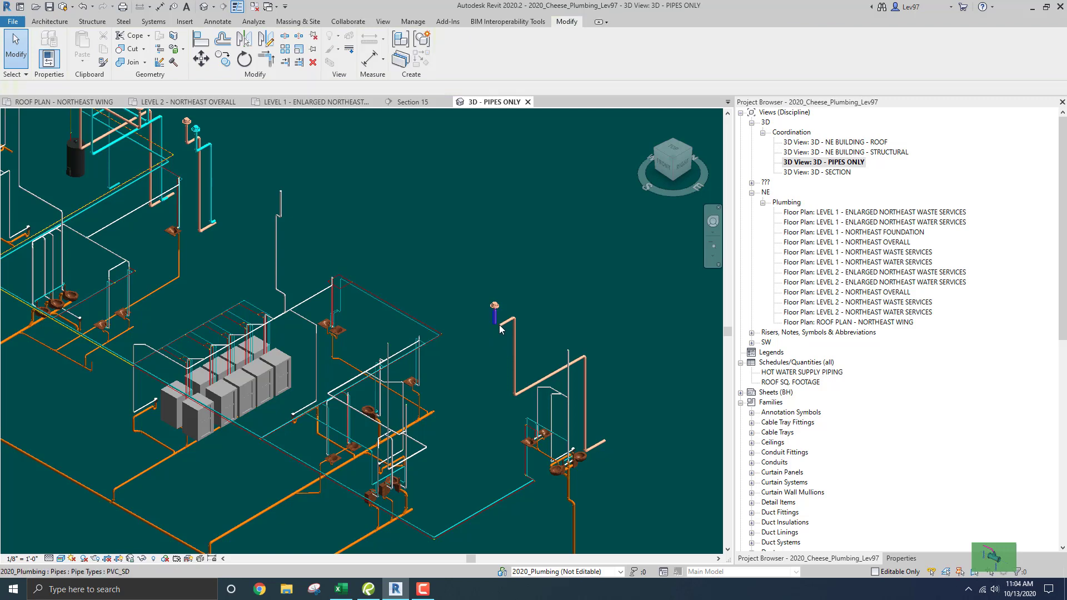
# Delete the whole disconnected storm pipe run, keeping the roof drain and its vertical stub, and close the pipes-only view.
pyautogui.press('Tab')
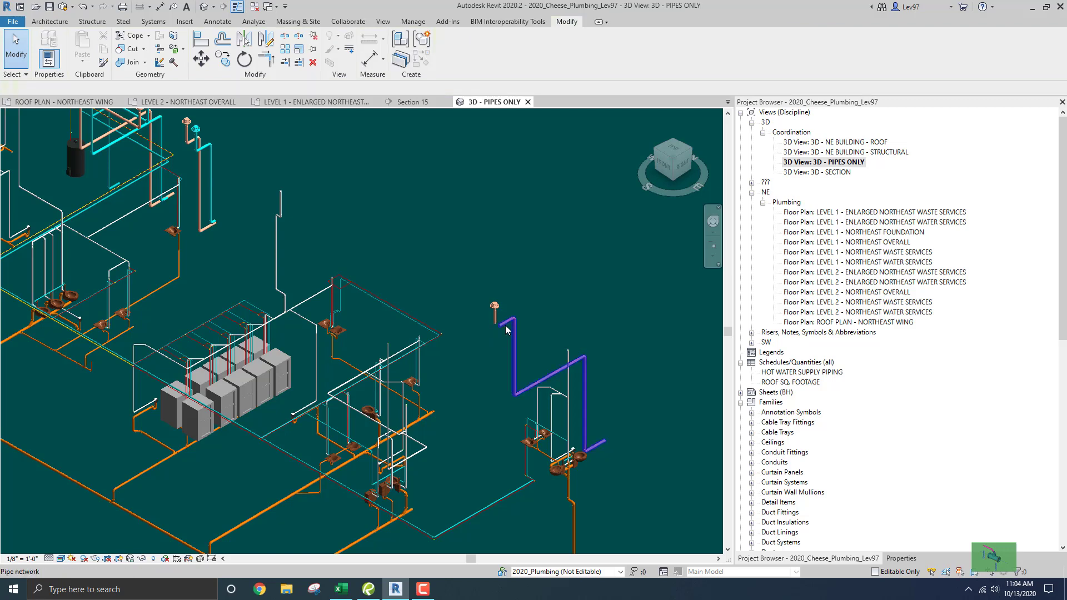
pyautogui.click(506, 329)
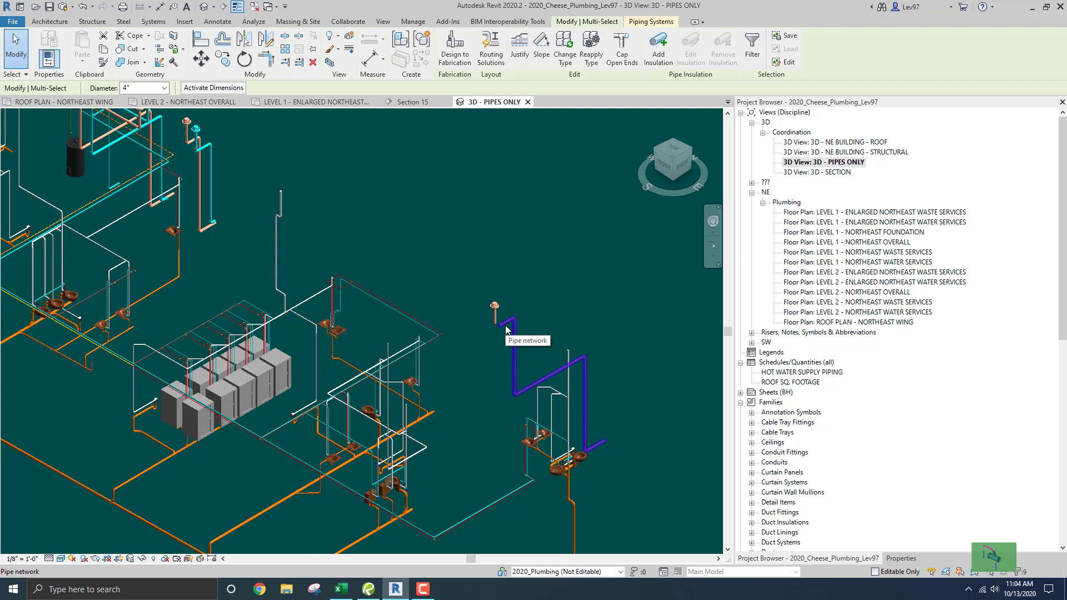
pyautogui.press('Delete')
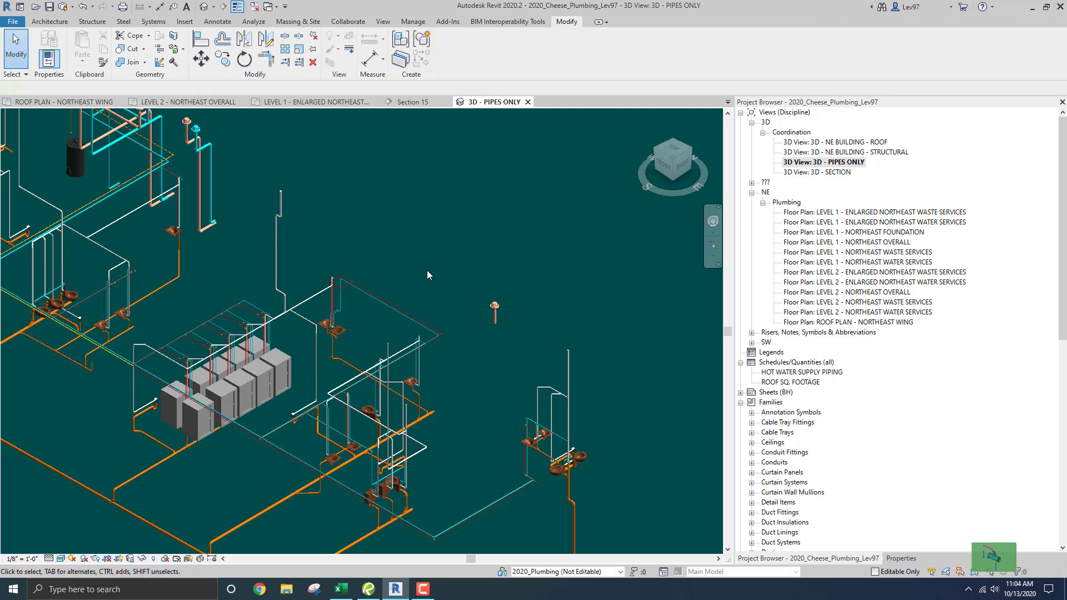
pyautogui.click(528, 102)
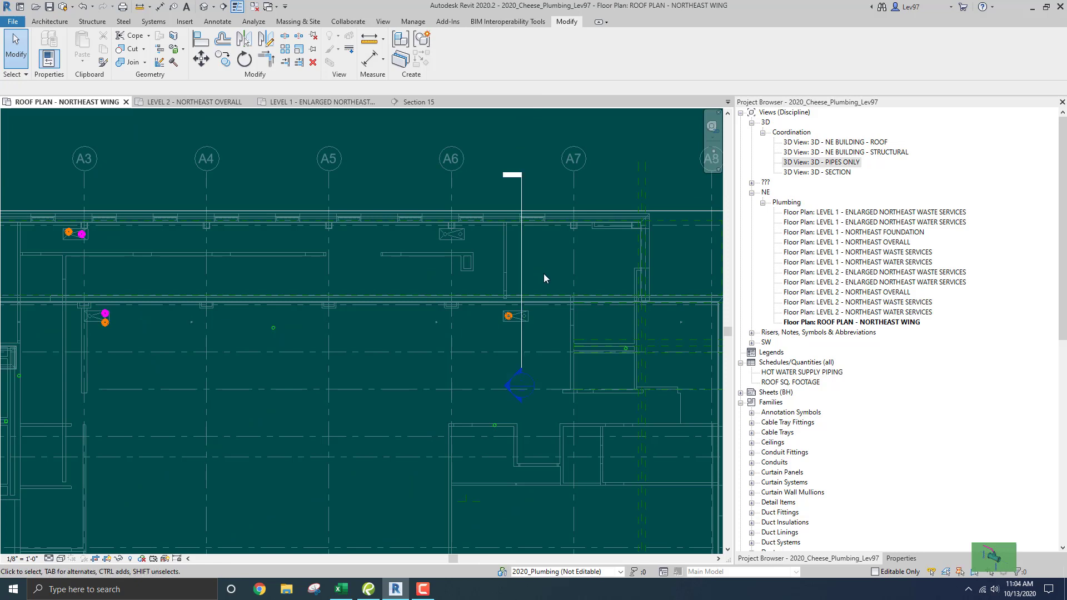
pyautogui.moveTo(544, 273); pyautogui.dragTo(484, 285, button='middle')
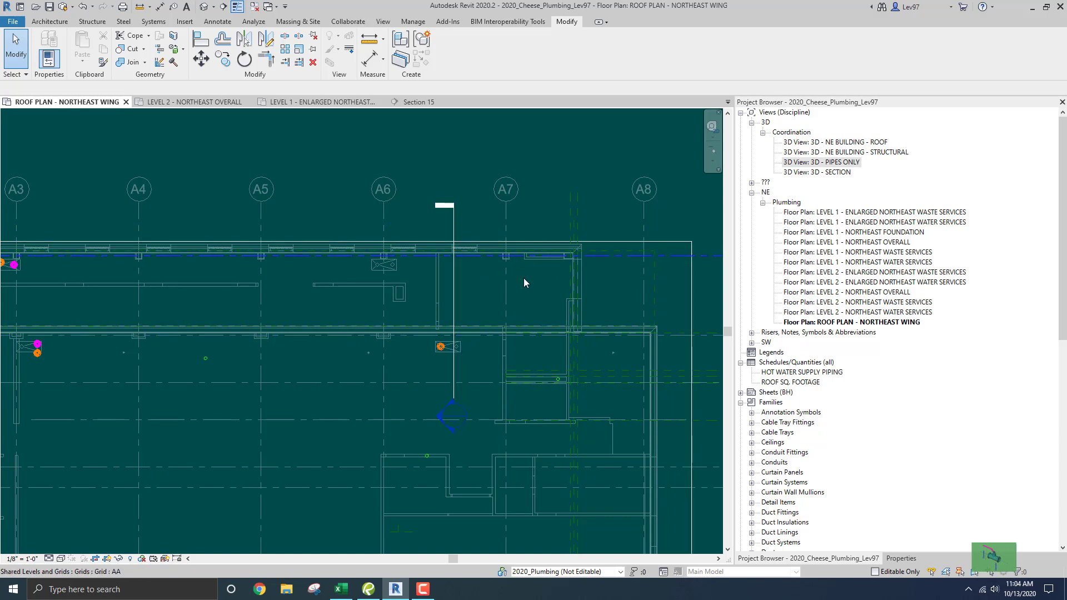
pyautogui.click(453, 306)
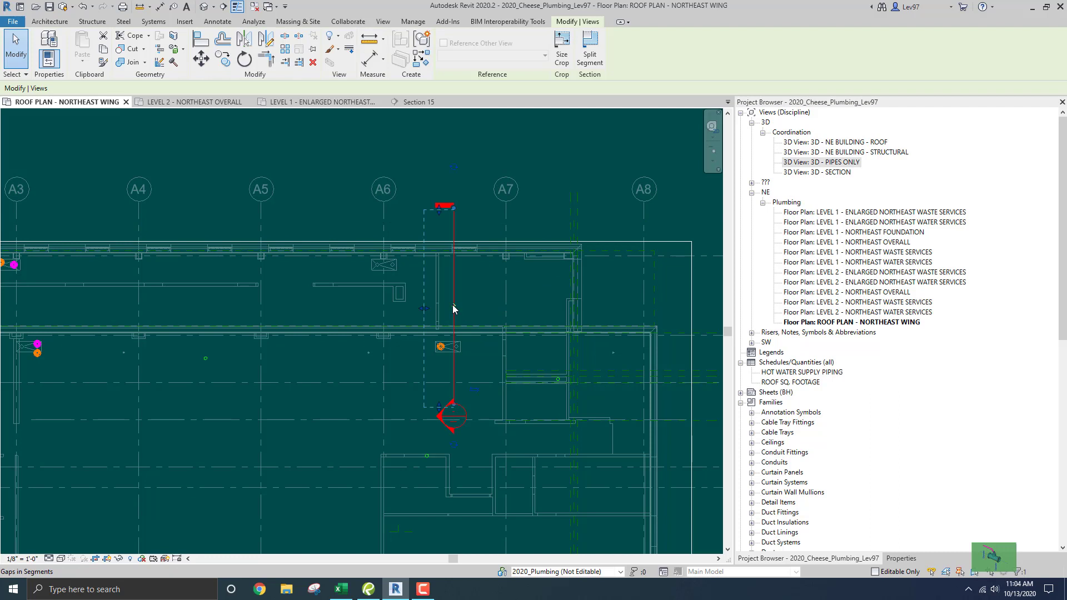
pyautogui.click(244, 61)
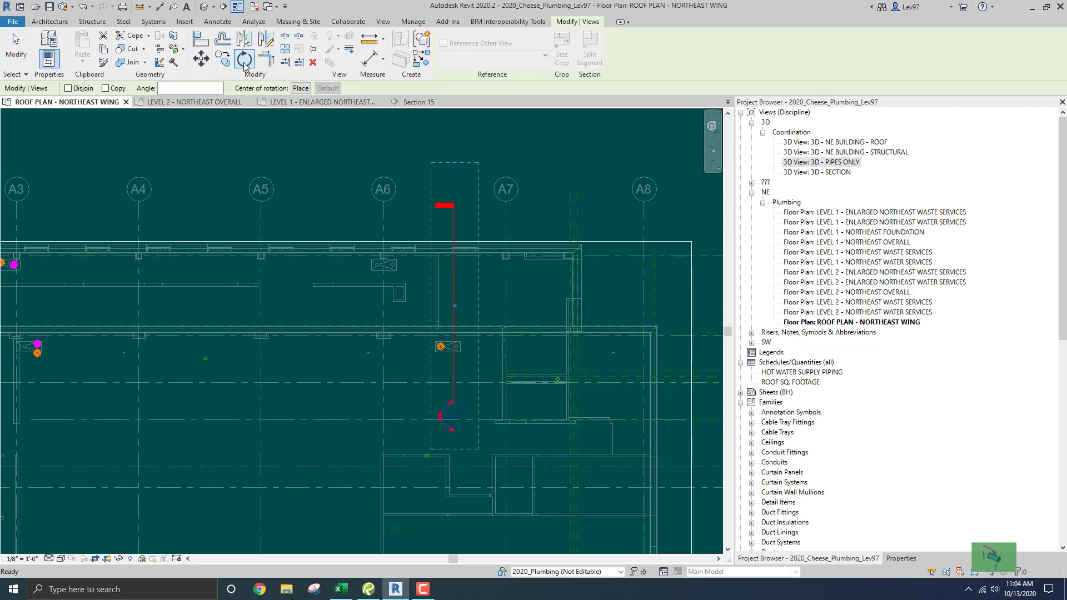
pyautogui.click(301, 89)
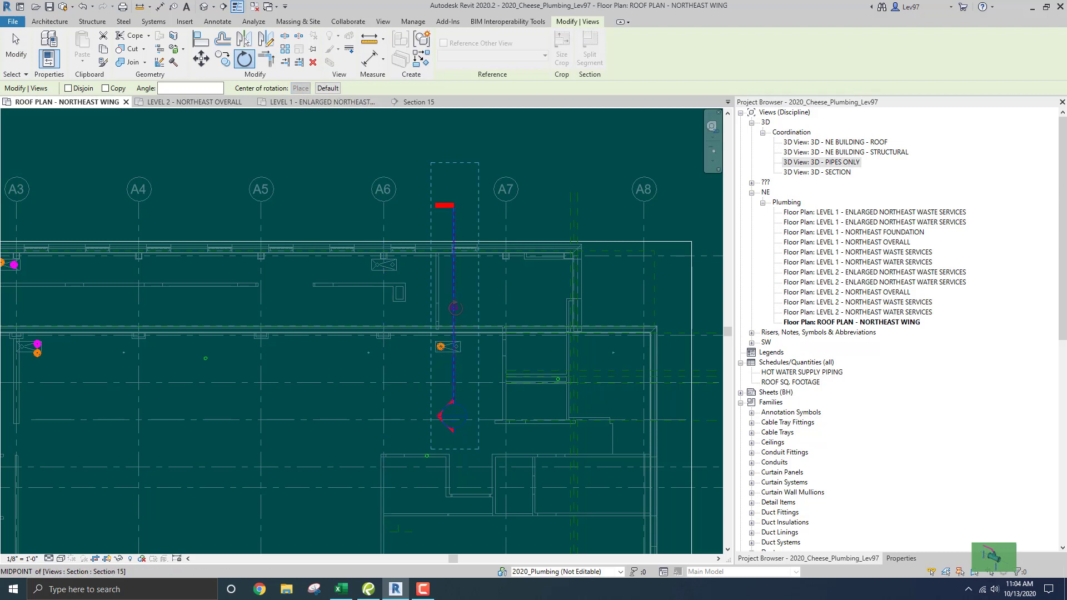
pyautogui.click(454, 299)
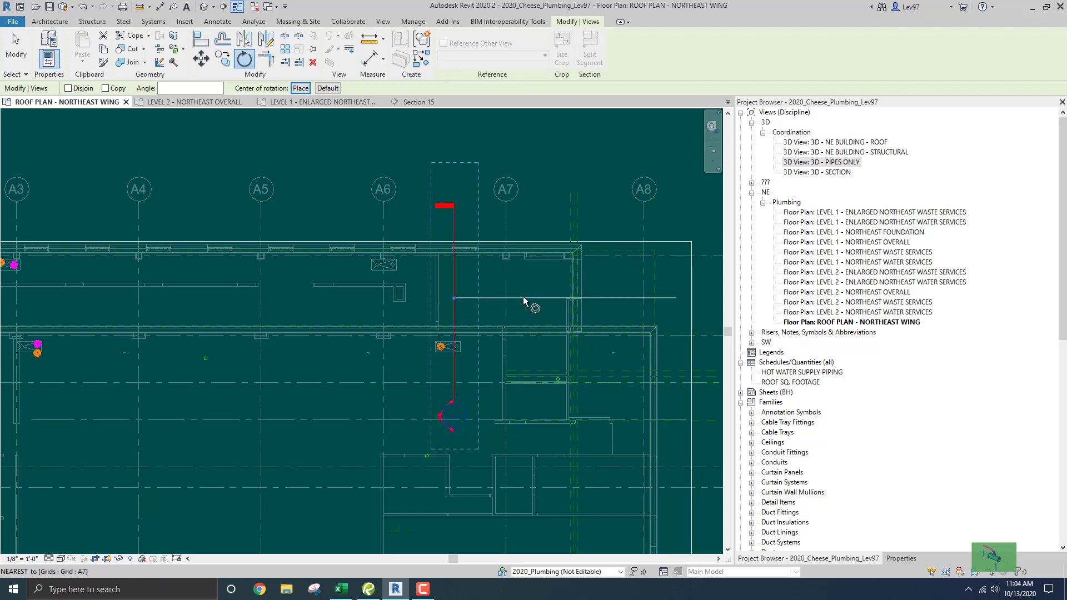
pyautogui.click(543, 298)
pyautogui.press('Escape')
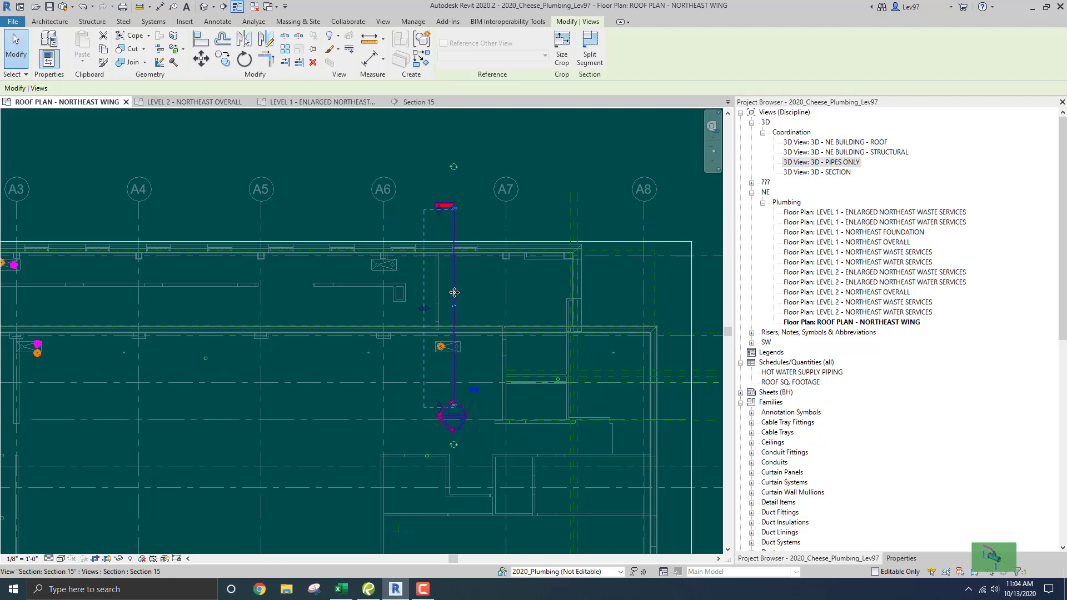
# Rotate the Section 15 marker 90° about a point on its line and move it just south of the easternmost roof drain.
pyautogui.click(244, 58)
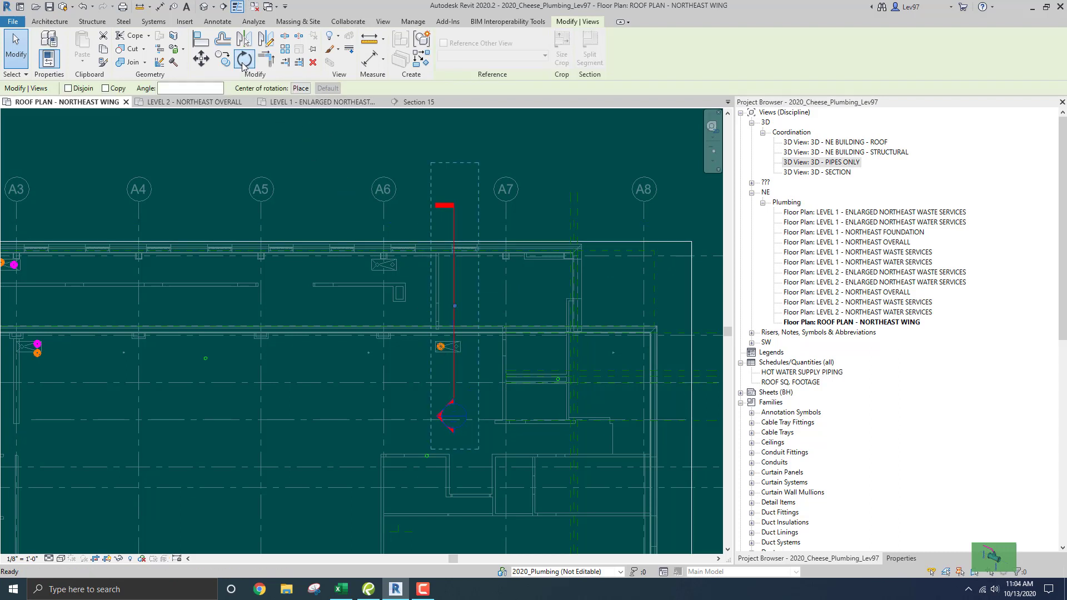
pyautogui.click(301, 88)
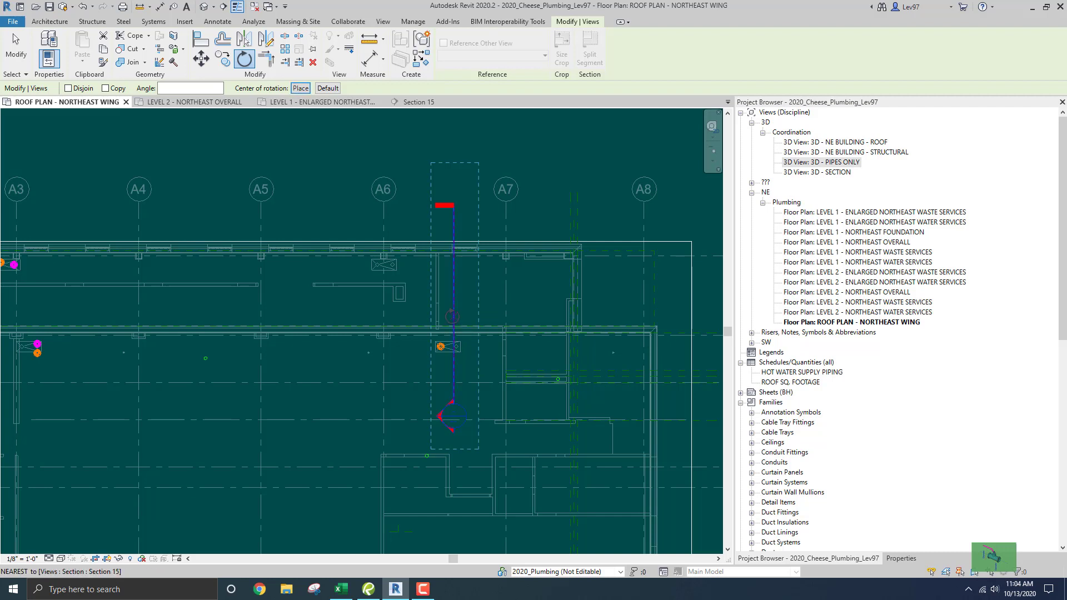
pyautogui.click(453, 316)
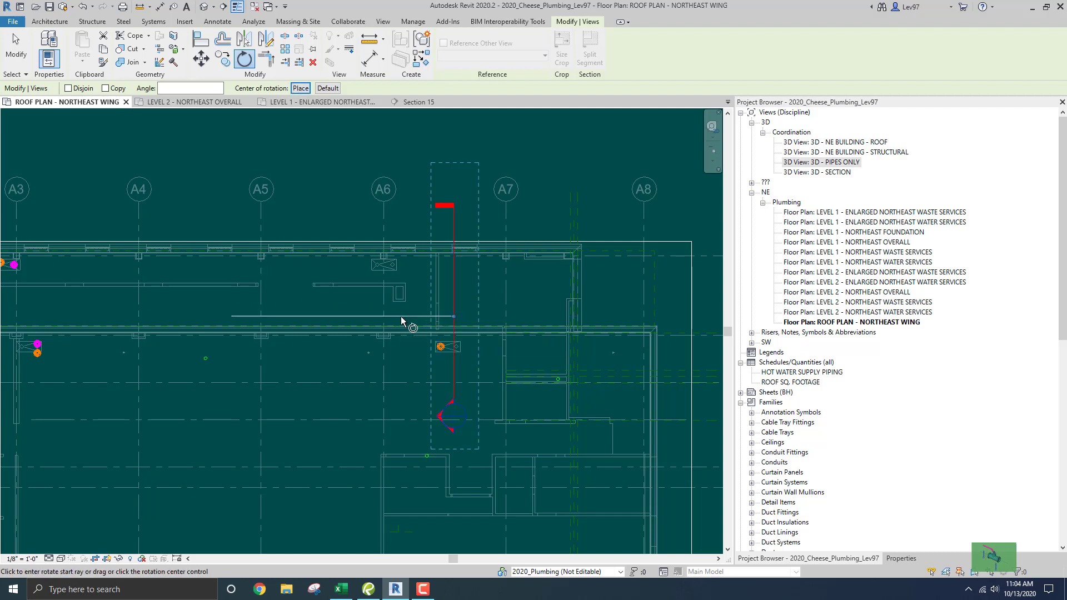
pyautogui.click(403, 316)
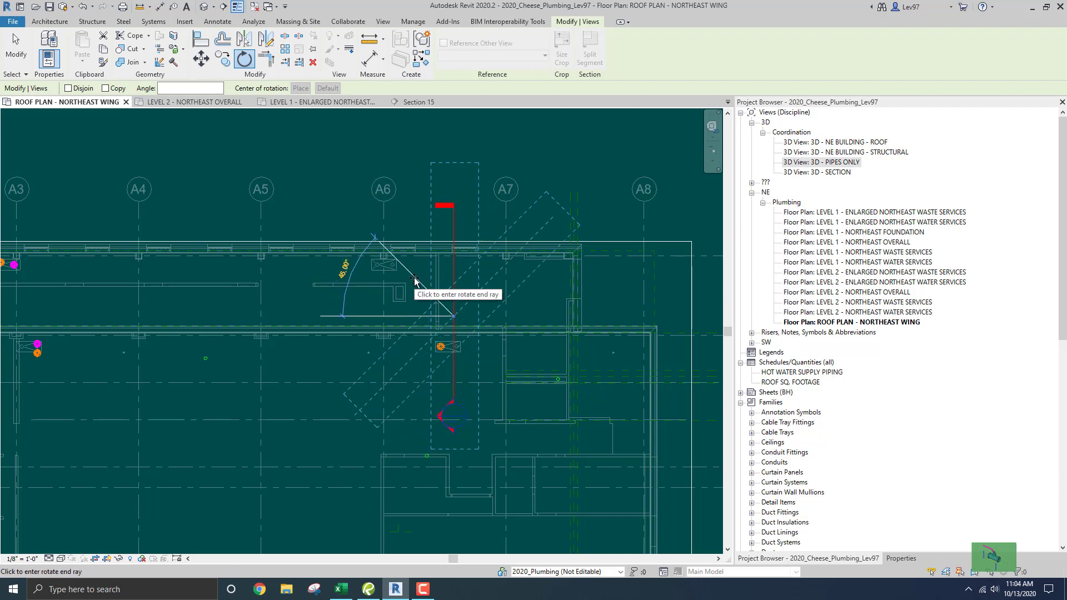
pyautogui.write('90')
pyautogui.press('Return')
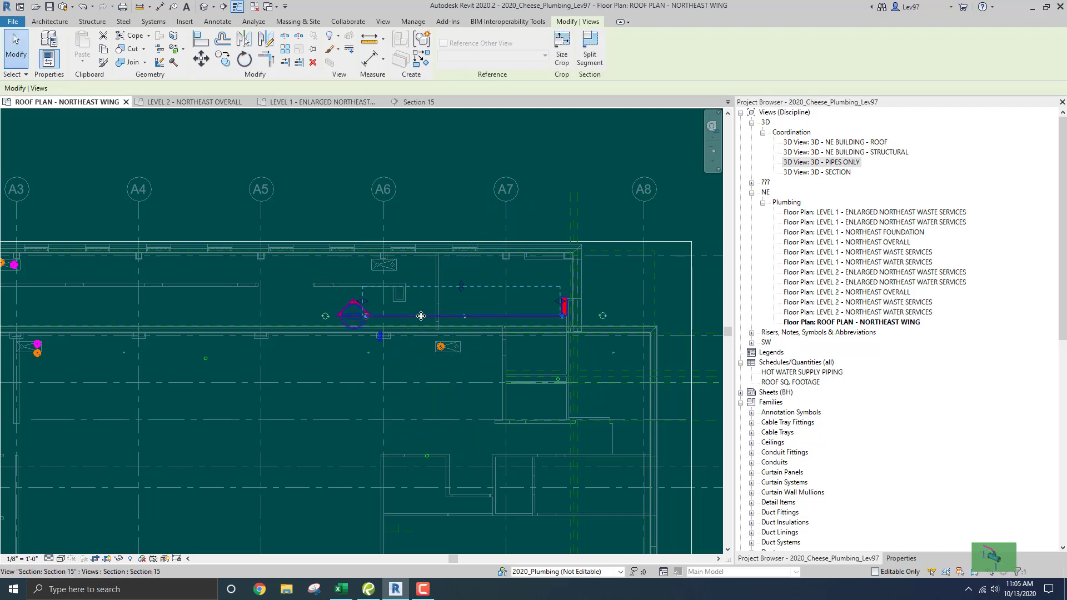
pyautogui.moveTo(421, 316); pyautogui.dragTo(428, 364)
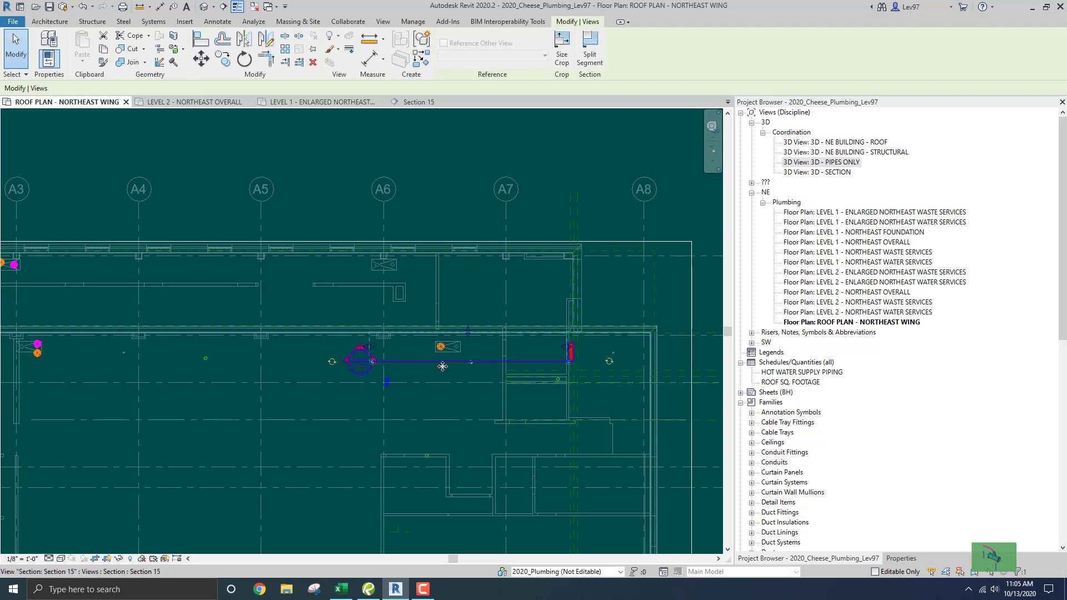
# In Section 15, delete the short vertical pipe stub below the roof drain, keeping the drain itself.
pyautogui.click(429, 104)
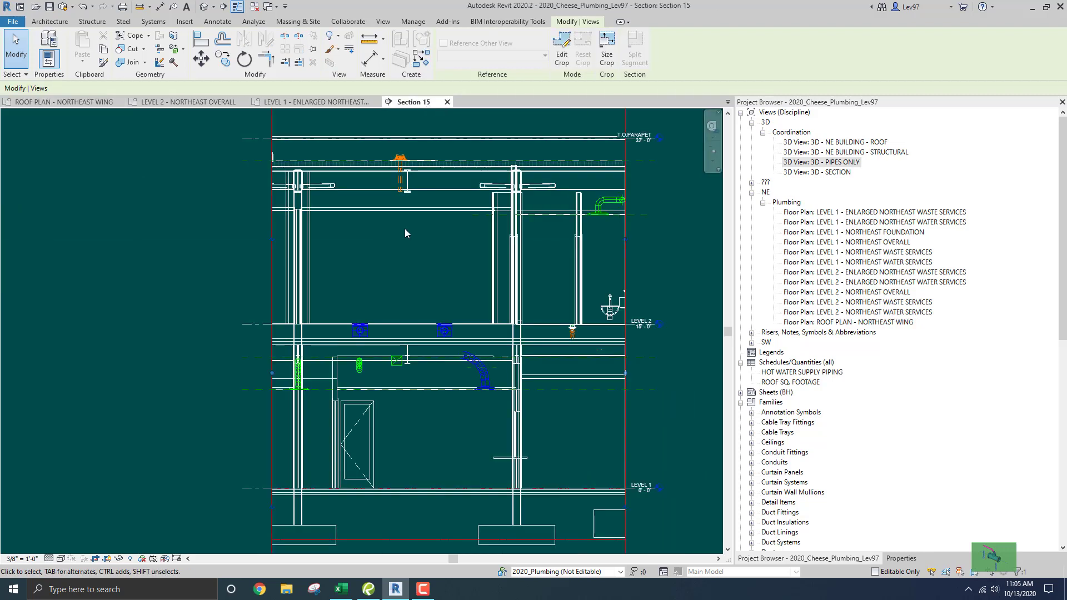
pyautogui.scroll(4, 405, 230)
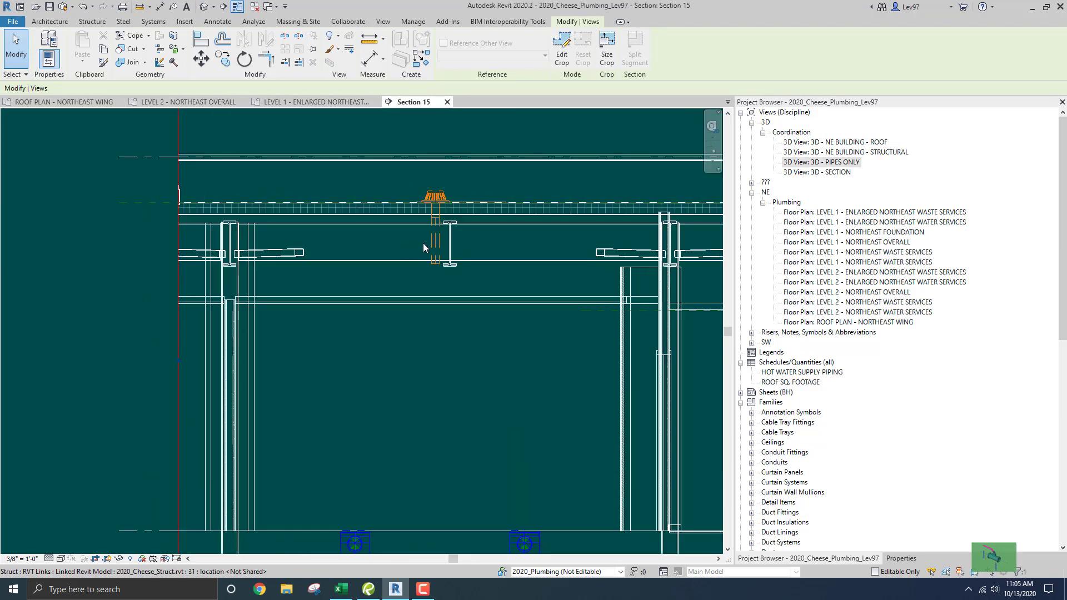
pyautogui.scroll(-2, 424, 248)
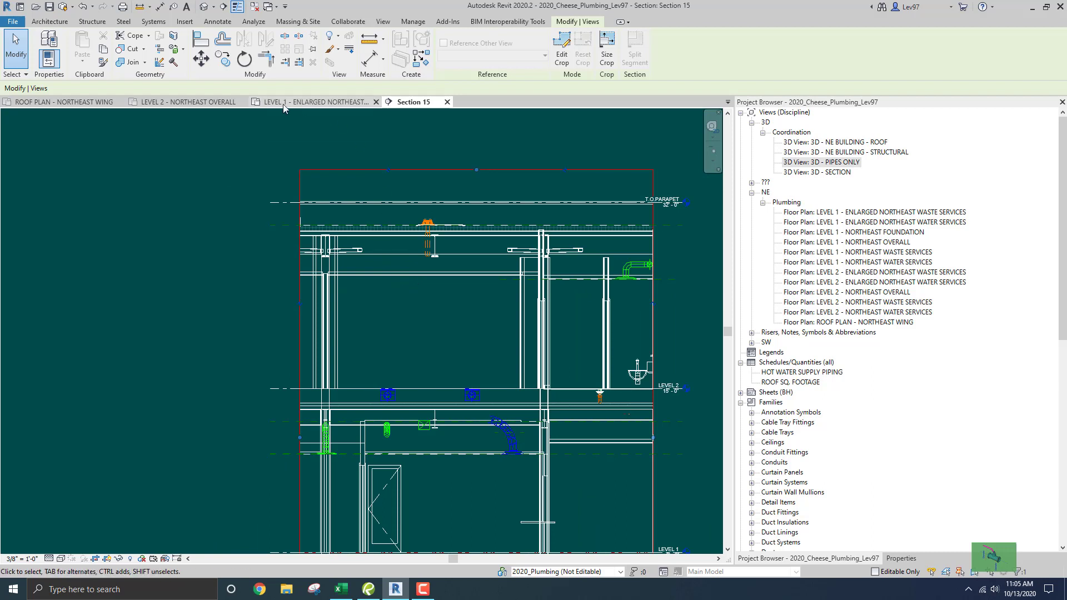
pyautogui.click(86, 103)
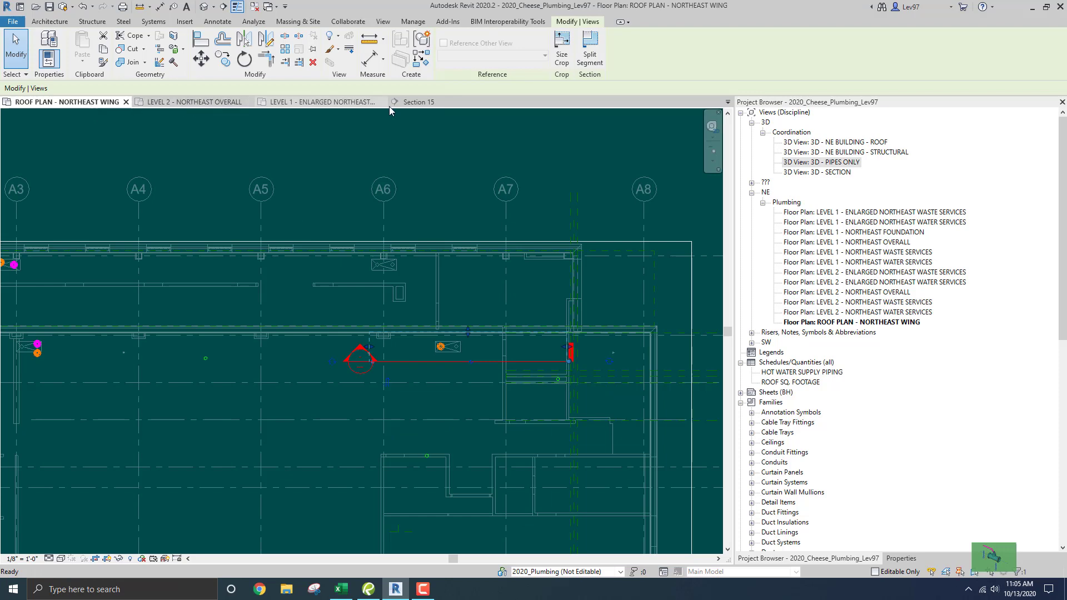
pyautogui.click(412, 102)
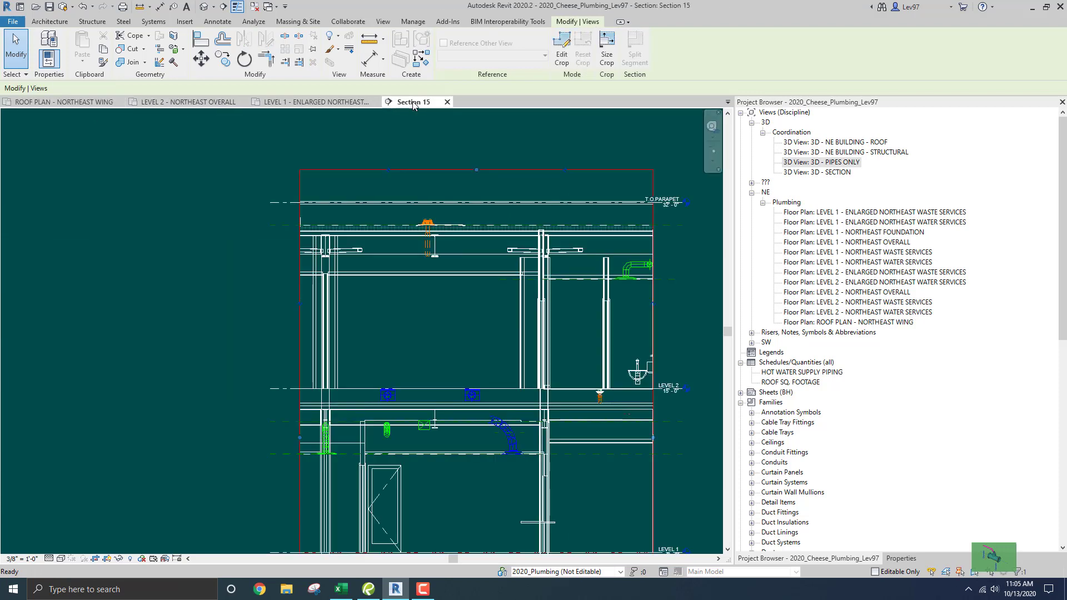
pyautogui.click(425, 245)
pyautogui.scroll(2, 429, 268)
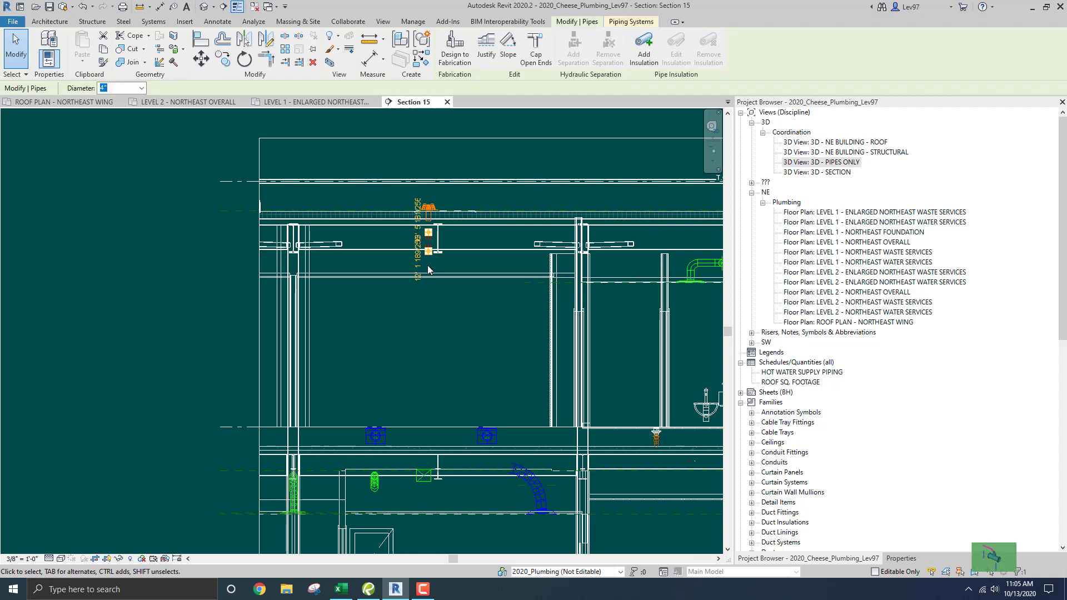
pyautogui.click(418, 261)
pyautogui.click(424, 237)
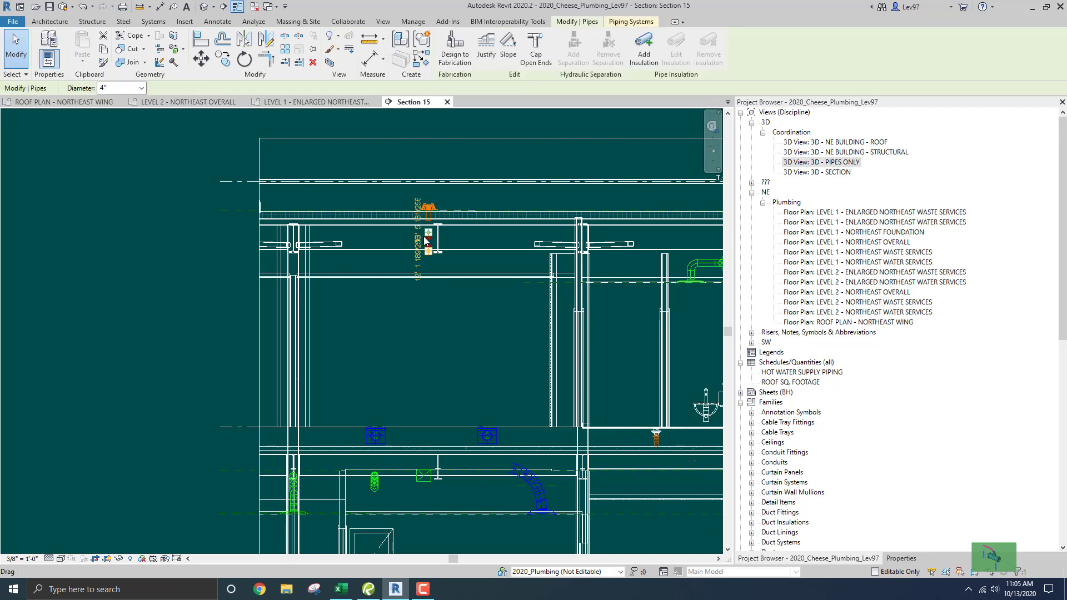
pyautogui.press('Delete')
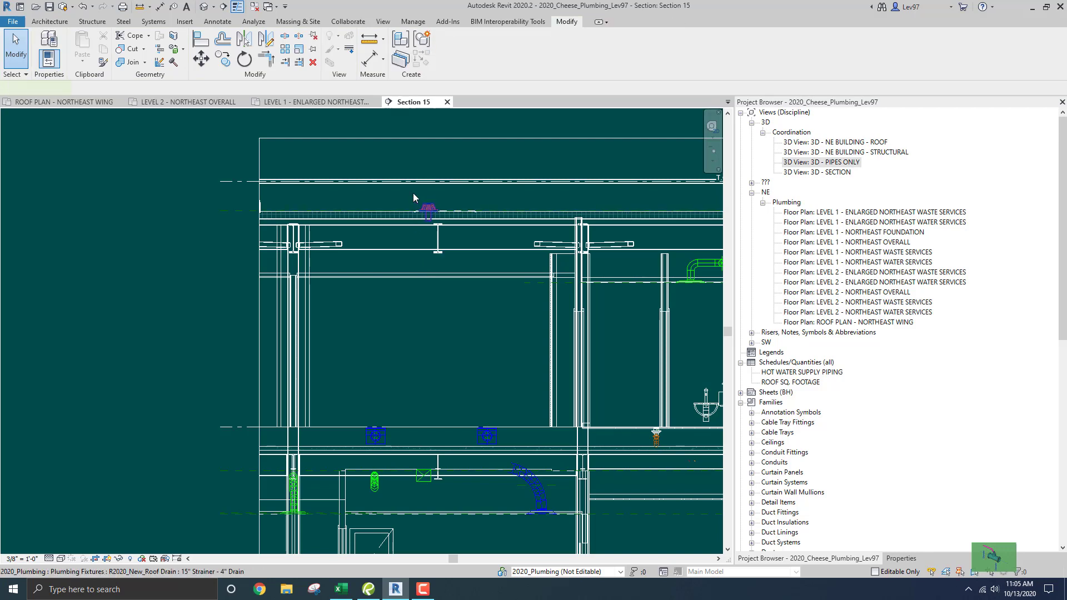
pyautogui.doubleClick(427, 210)
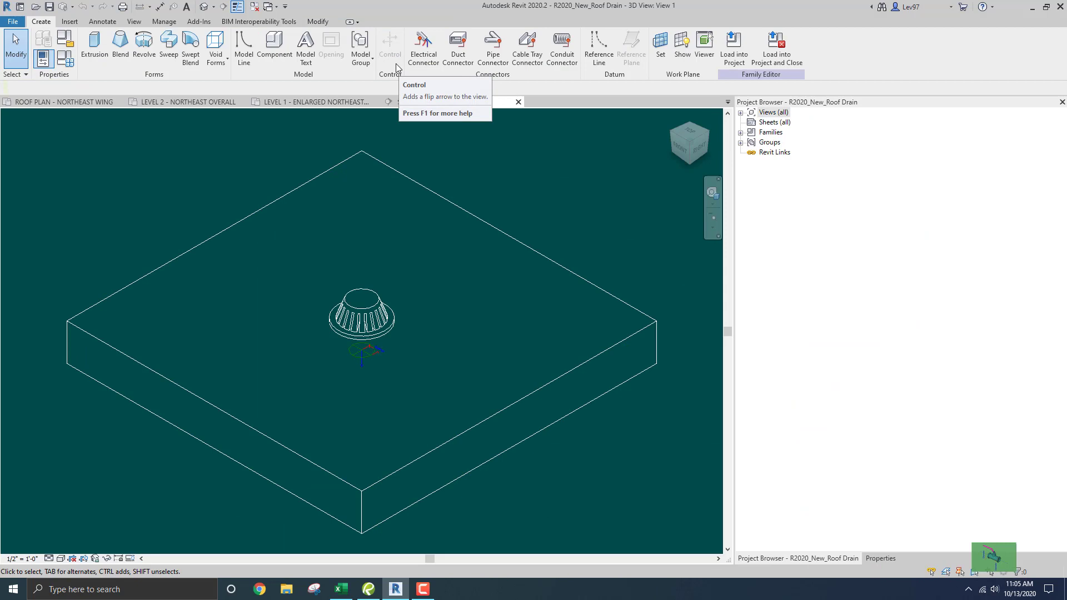
pyautogui.click(518, 104)
pyautogui.click(556, 300)
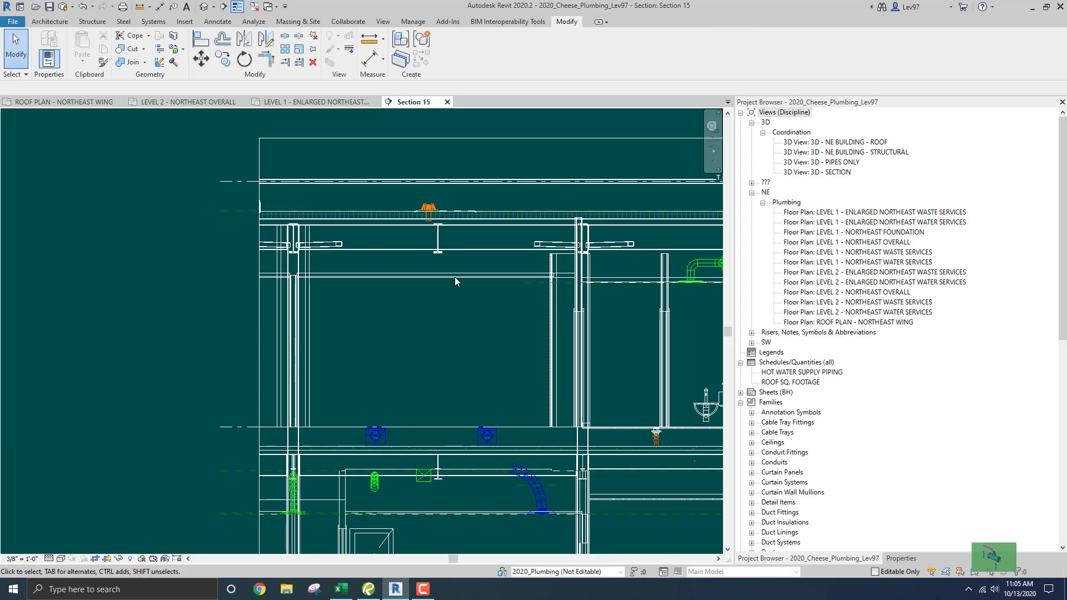
pyautogui.click(428, 211)
pyautogui.doubleClick(429, 211)
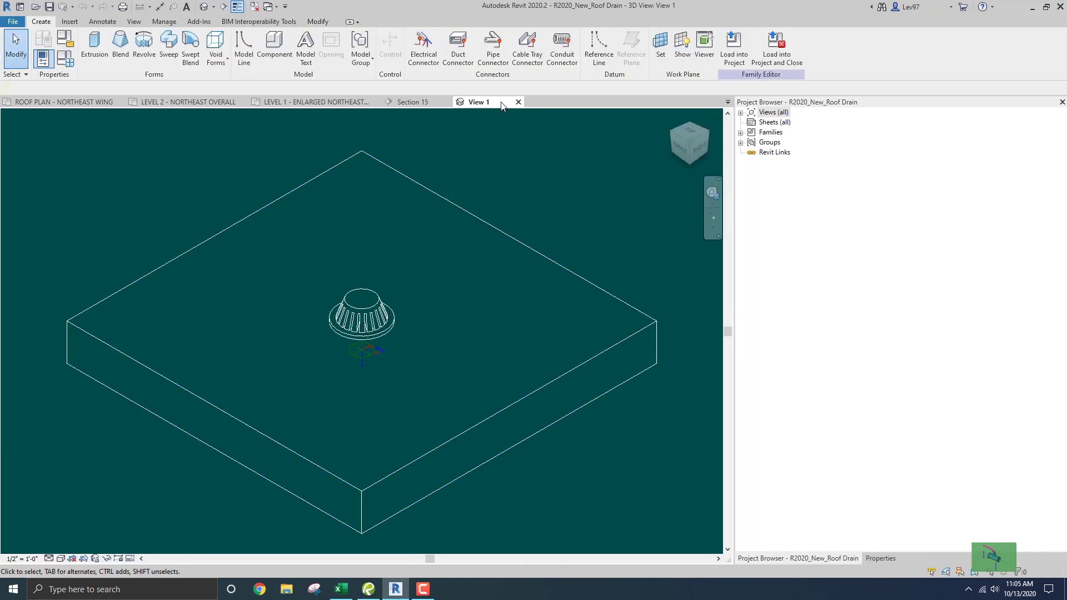
pyautogui.click(519, 103)
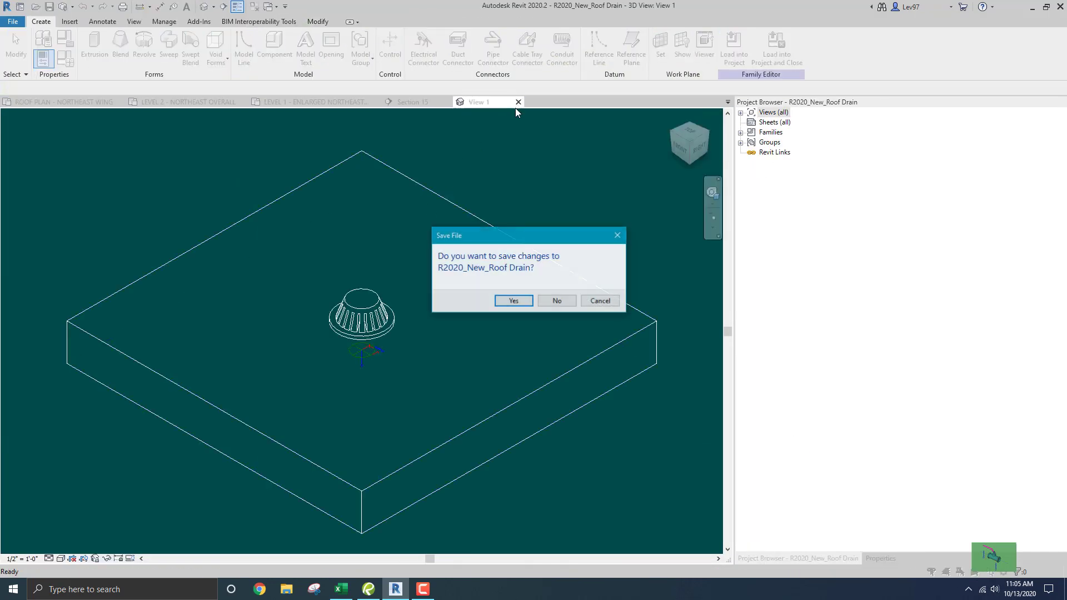
pyautogui.click(558, 301)
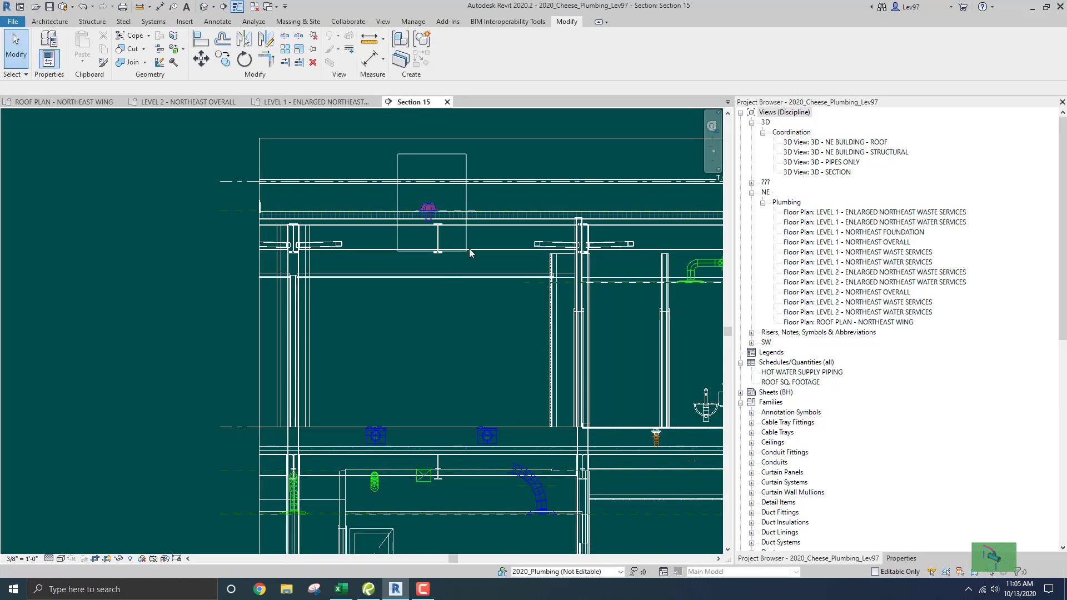
# Draw a 4" PVC_SD pipe about 2' 11" straight down from the roof drain's outlet and check its properties.
pyautogui.click(453, 254)
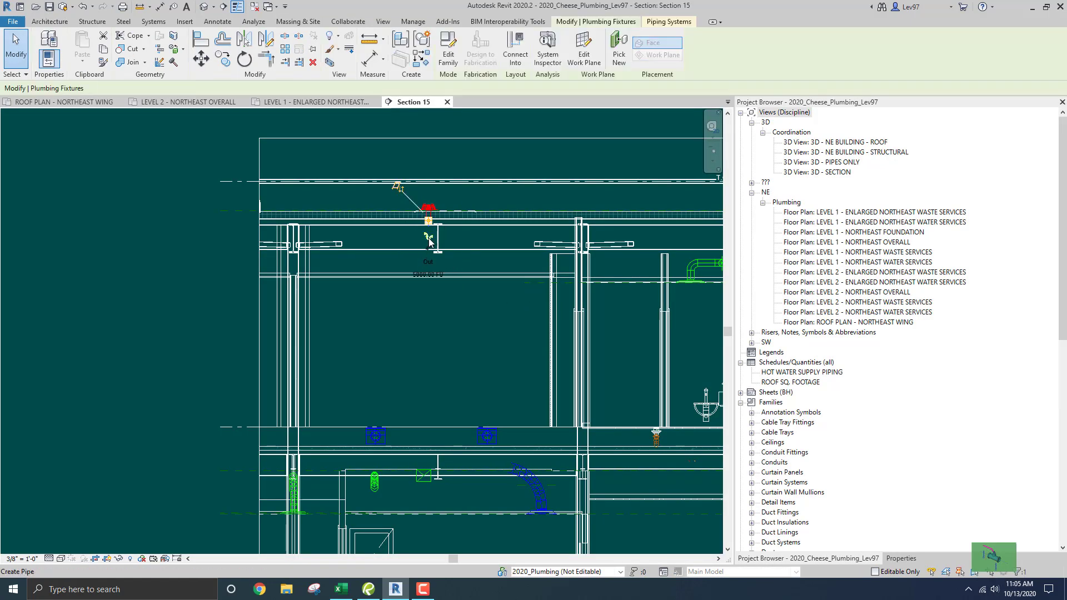
pyautogui.click(430, 242)
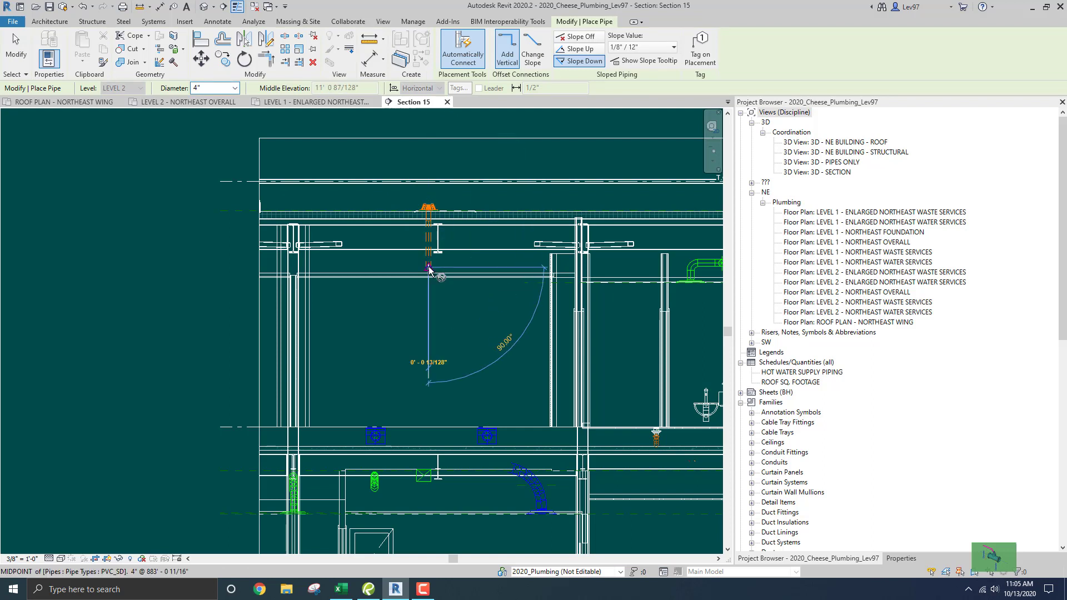
pyautogui.click(427, 269)
pyautogui.press('Escape')
pyautogui.press('Escape')
pyautogui.click(427, 268)
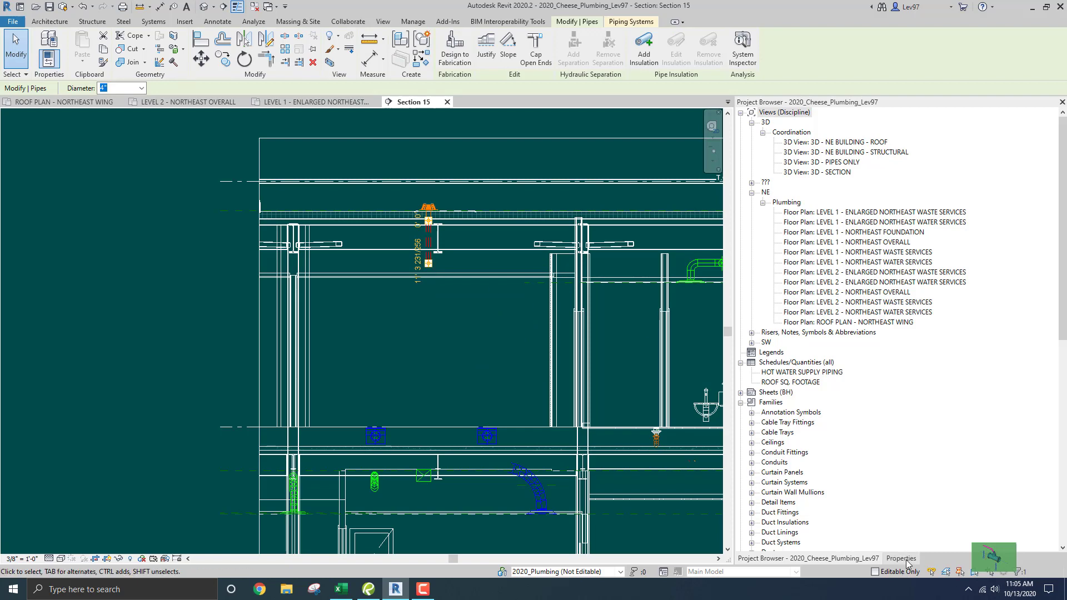
pyautogui.click(901, 559)
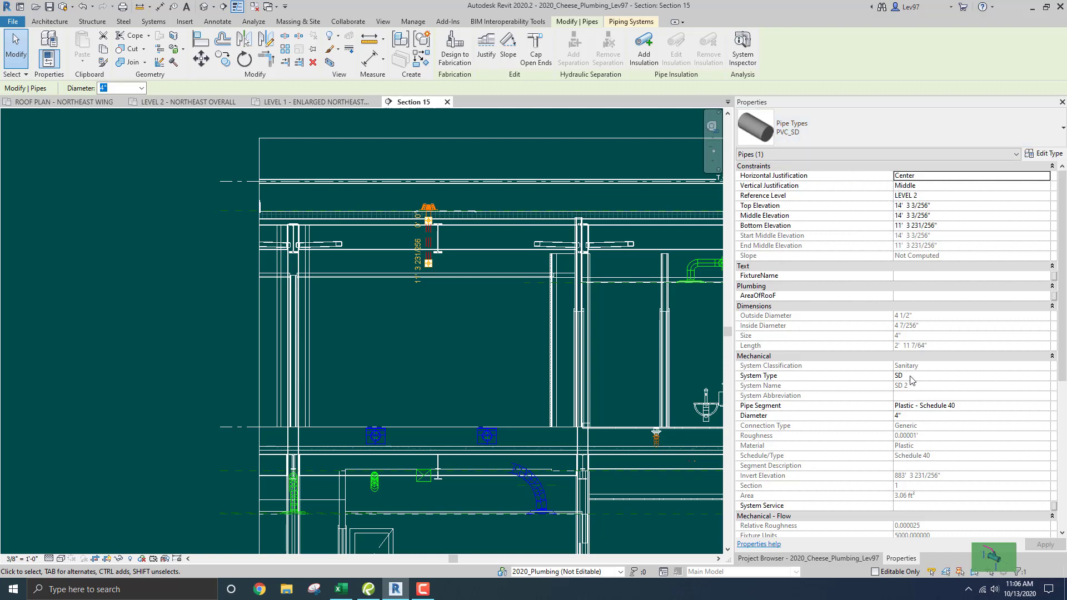
pyautogui.click(402, 291)
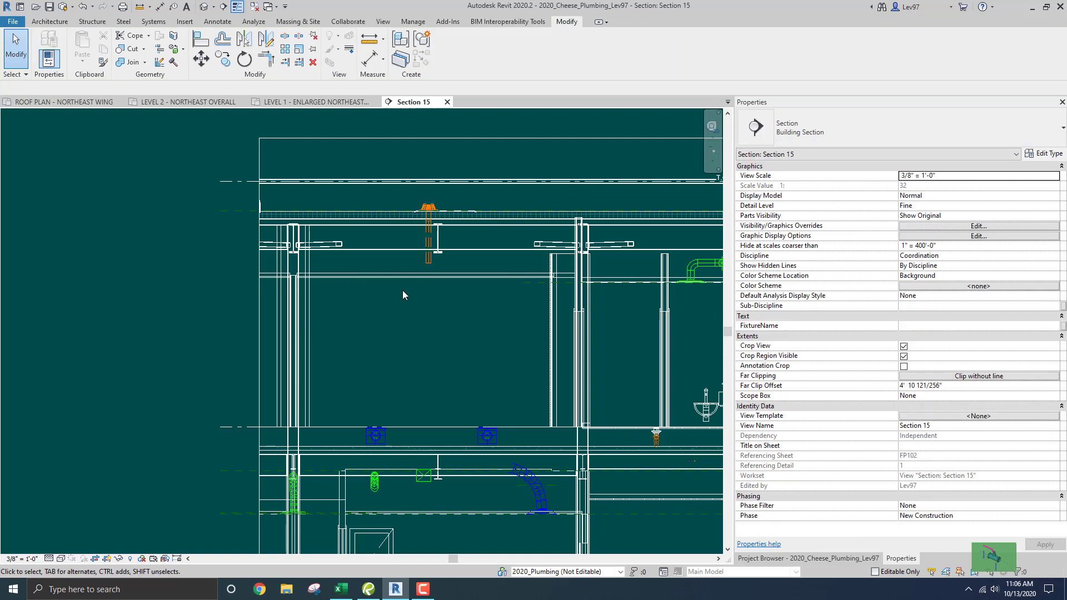
# Nudge the roof drain together with its vertical pipe slightly farther away from the adjacent steel beam in Section 15.
pyautogui.scroll(1, 428, 292)
pyautogui.scroll(1, 367, 223)
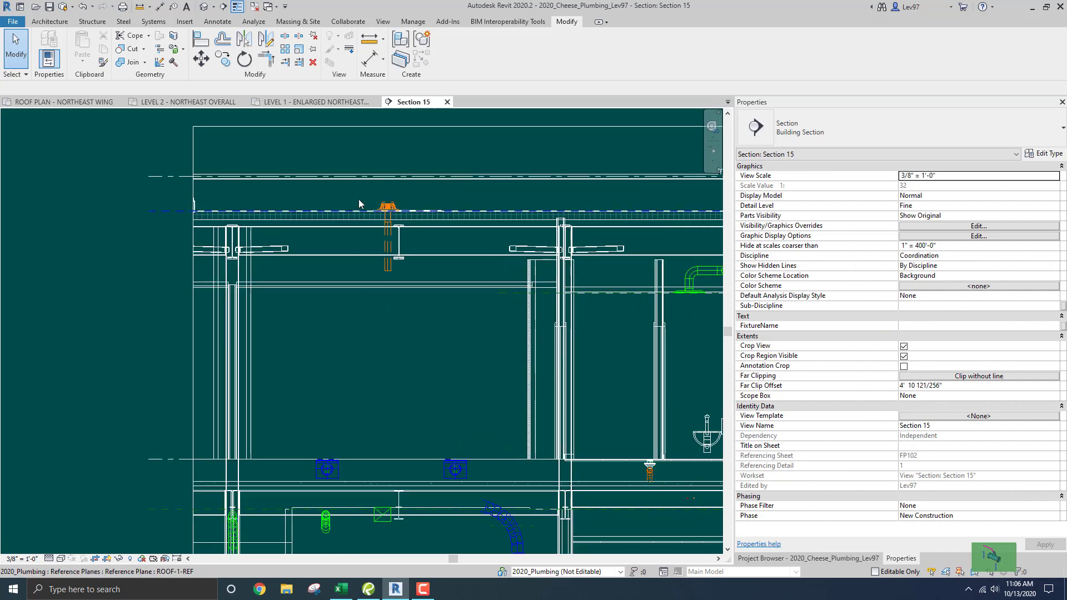
pyautogui.moveTo(365, 192); pyautogui.dragTo(417, 275)
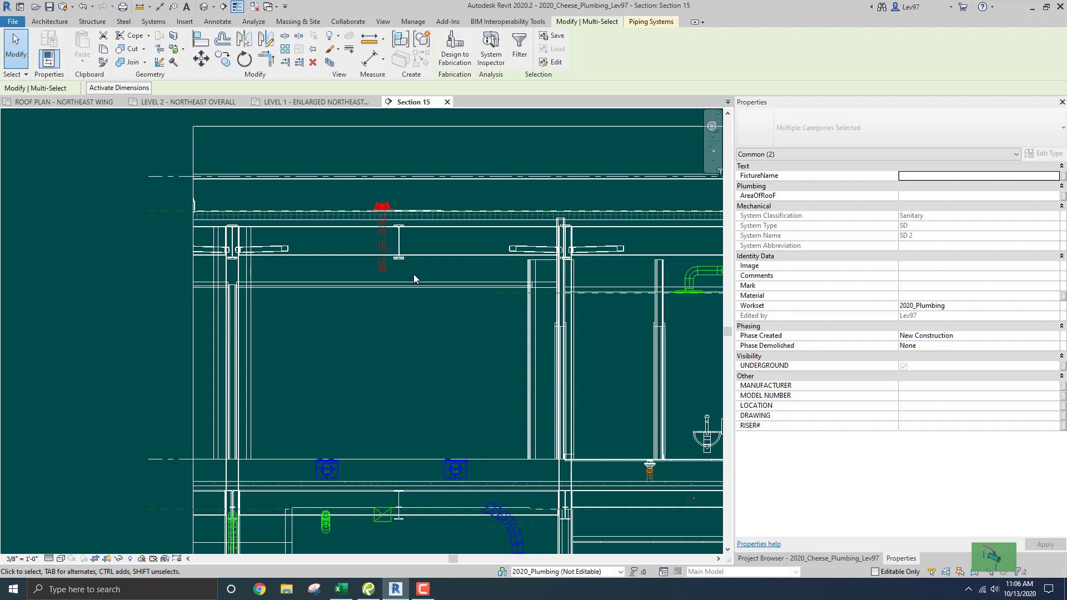
pyautogui.click(352, 265)
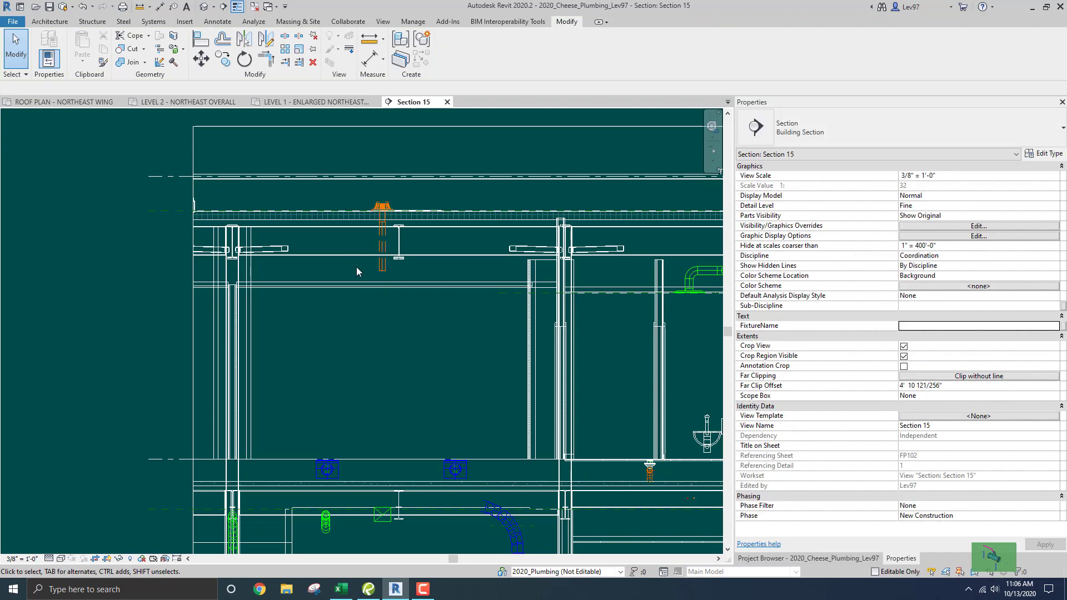
pyautogui.moveTo(356, 267); pyautogui.dragTo(326, 258, button='middle')
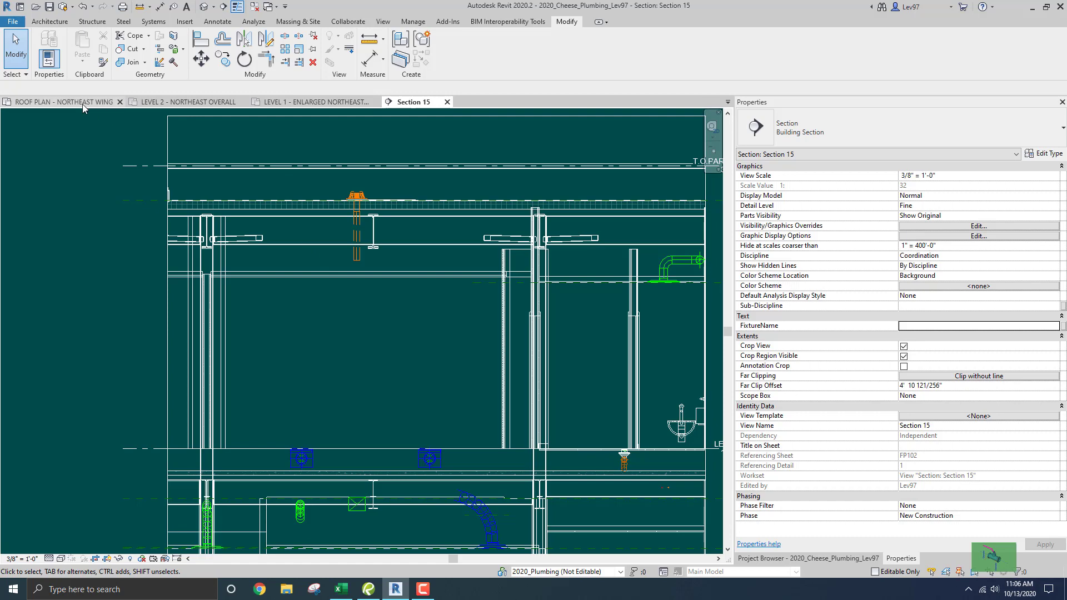
pyautogui.click(101, 103)
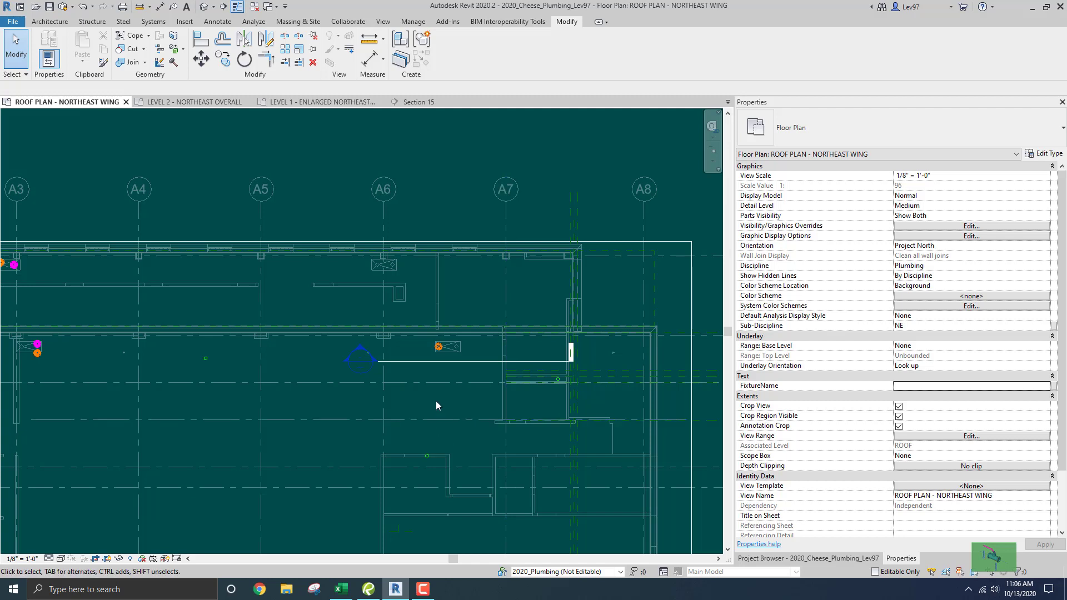
pyautogui.press('d')
pyautogui.press('l')
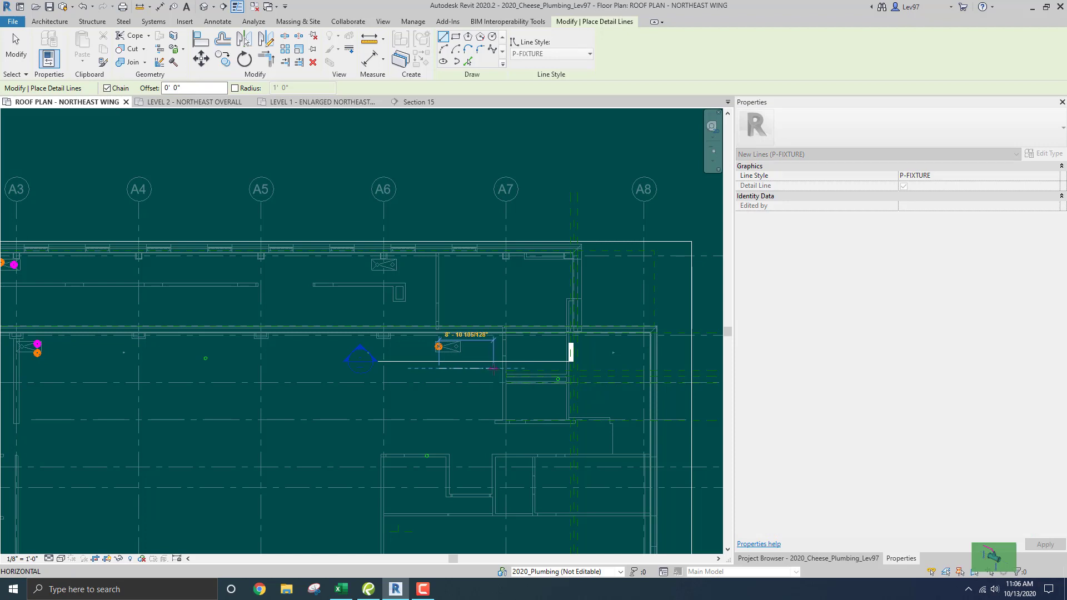
pyautogui.press('Escape')
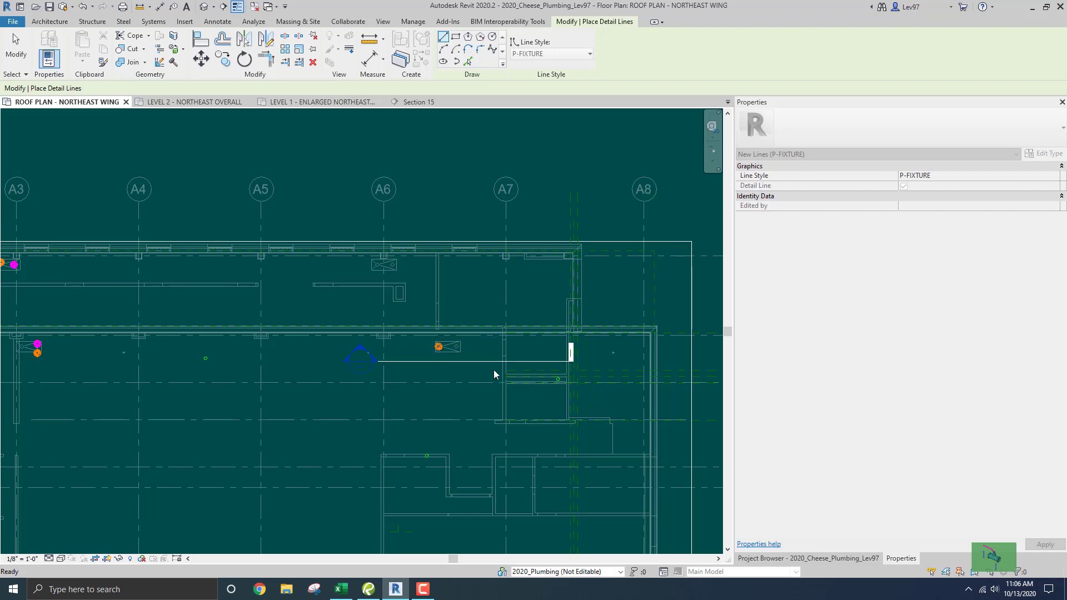
pyautogui.press('Escape')
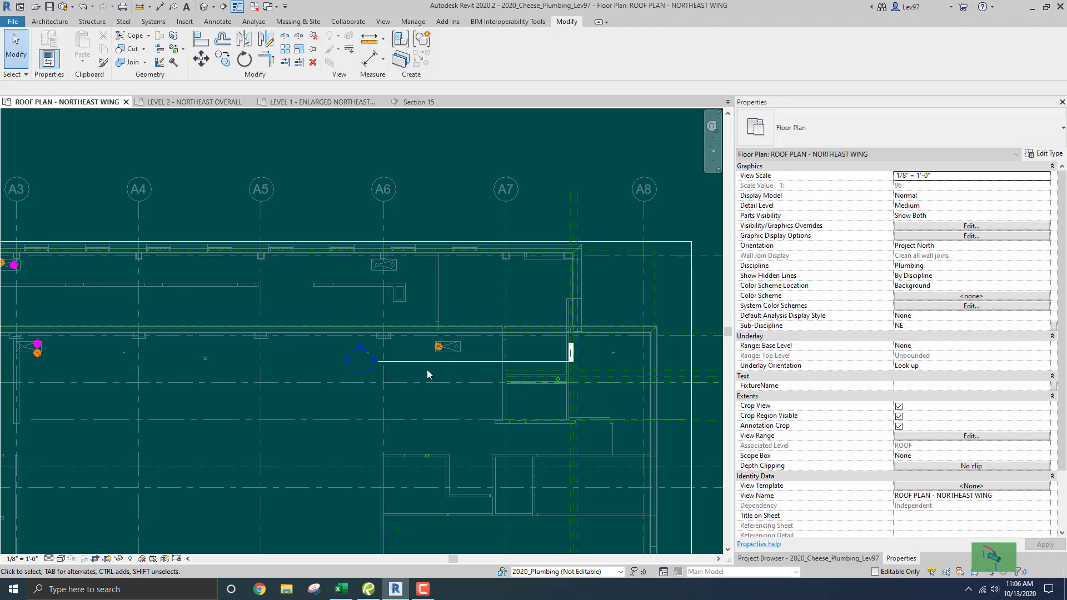
# In Section 15, extend the roof drain's vertical pipe with a 4" PVC_SD run about 8' 5" eastward, sloping down 1/8" per 12".
pyautogui.click(409, 102)
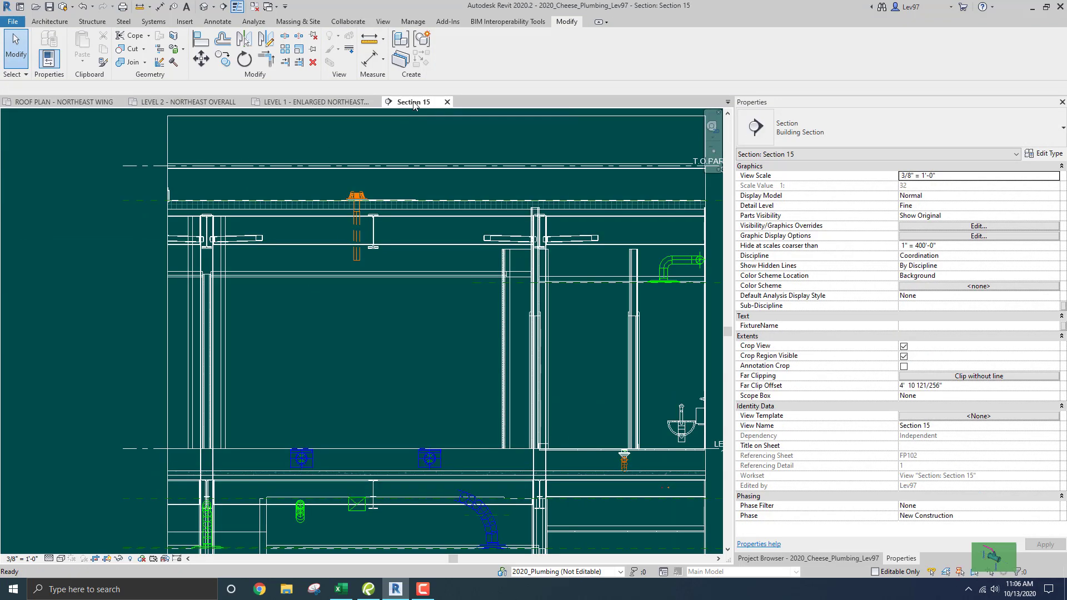
pyautogui.click(355, 235)
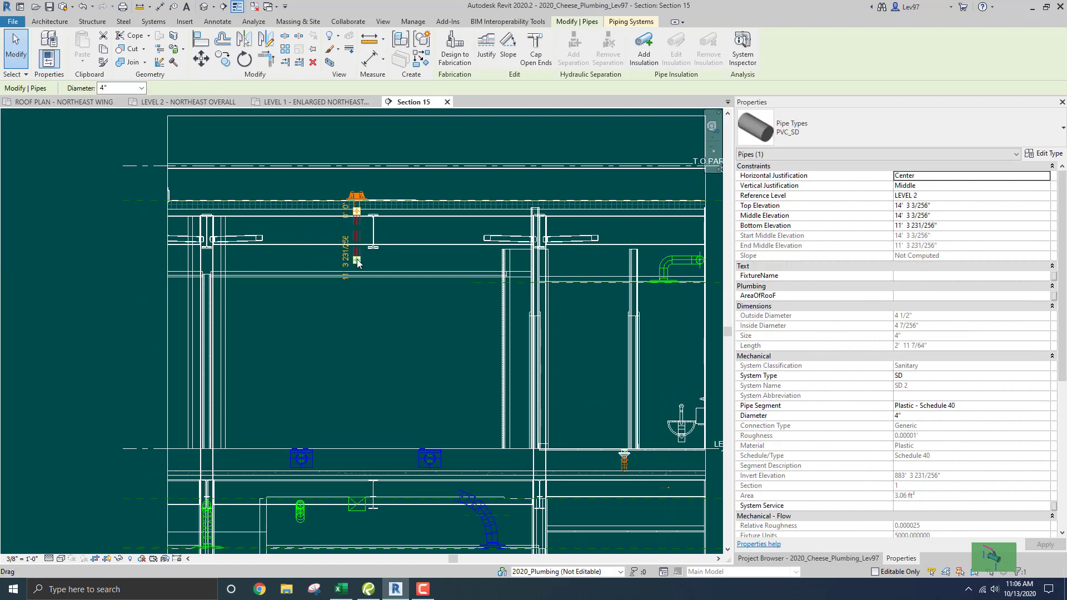
pyautogui.rightClick(357, 259)
pyautogui.click(392, 302)
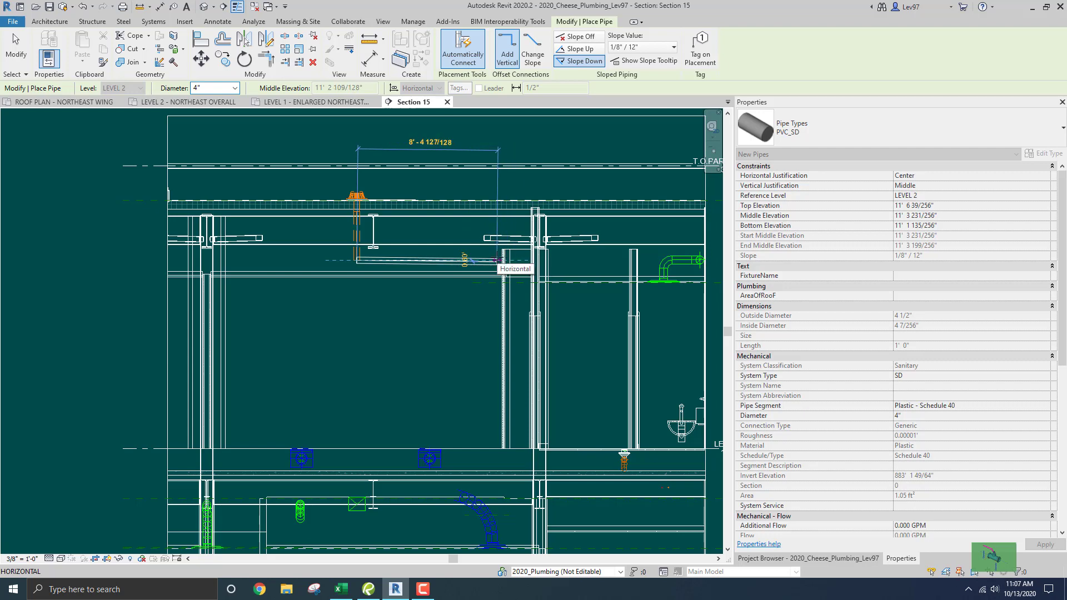
pyautogui.click(497, 259)
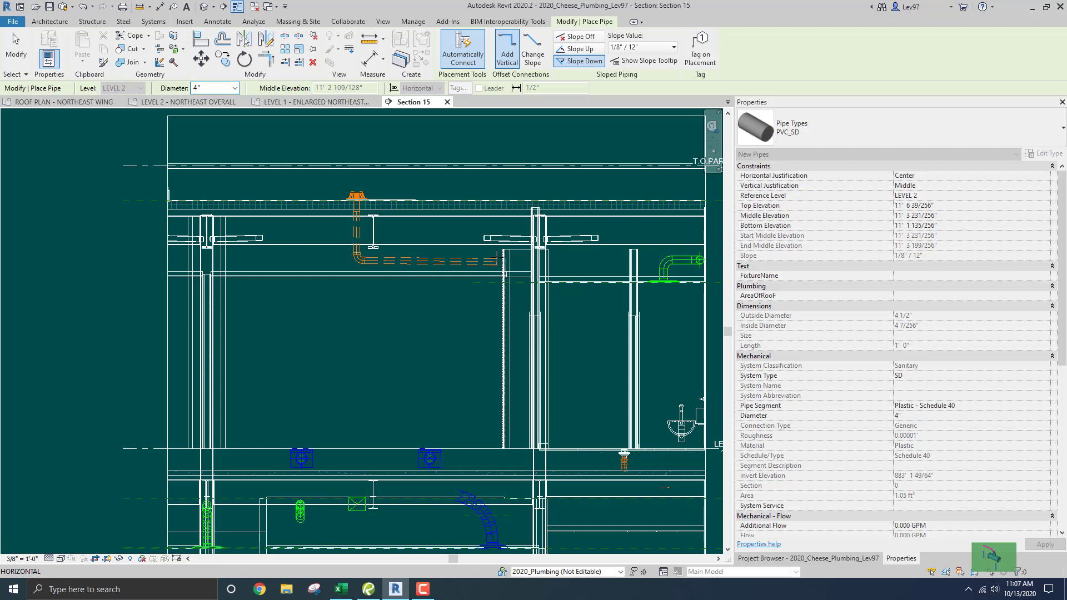
pyautogui.press('Escape')
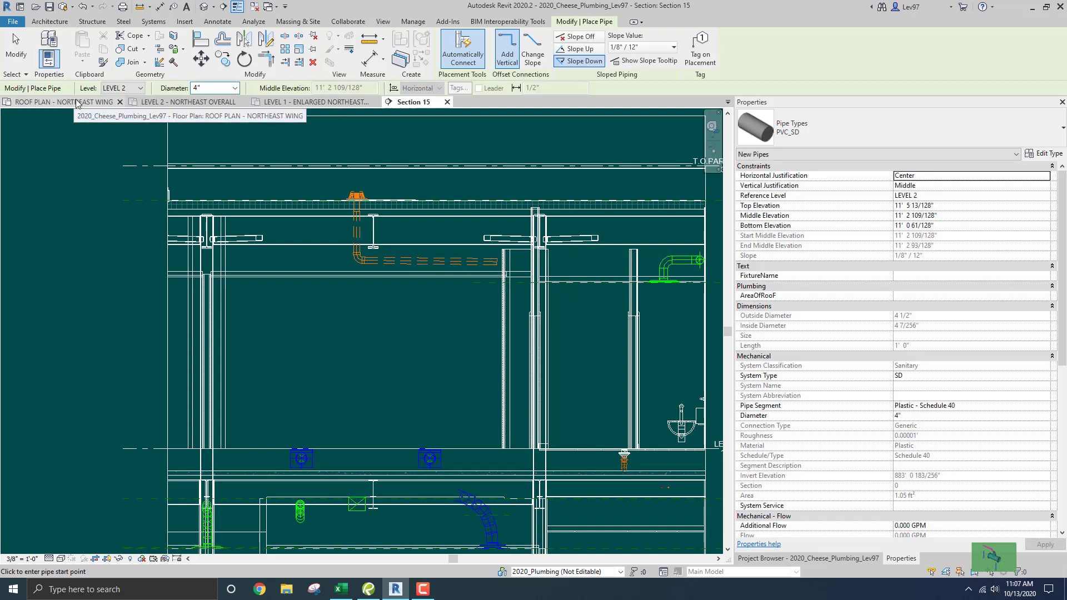
# In the LEVEL 2 - NORTHEAST OVERALL plan, continue the storm pipe from its east end about 3' 7" straight north through the exterior wall.
pyautogui.click(188, 103)
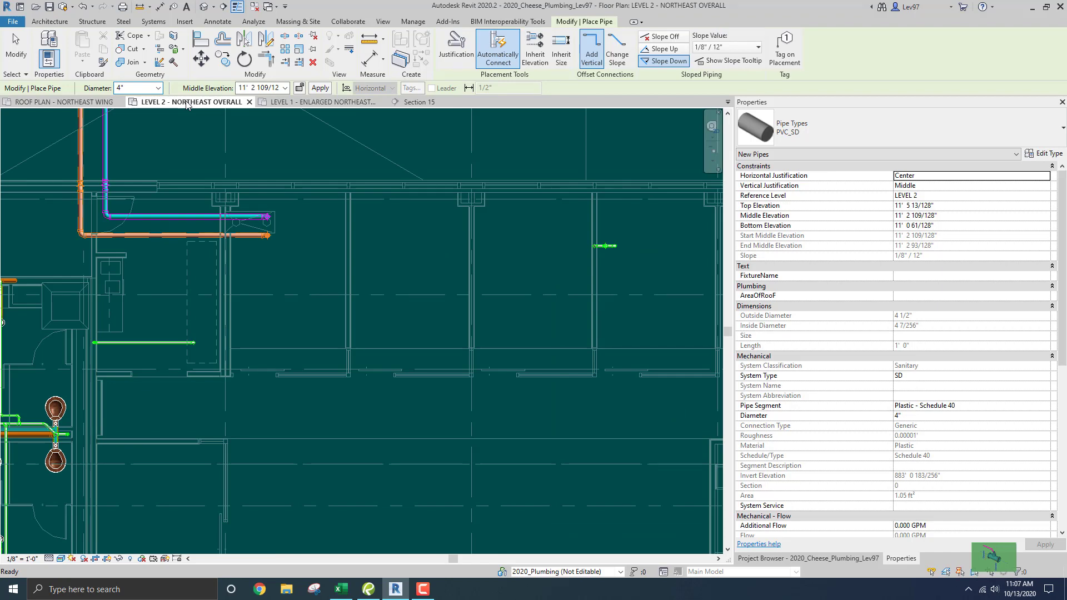
pyautogui.scroll(-3, 300, 306)
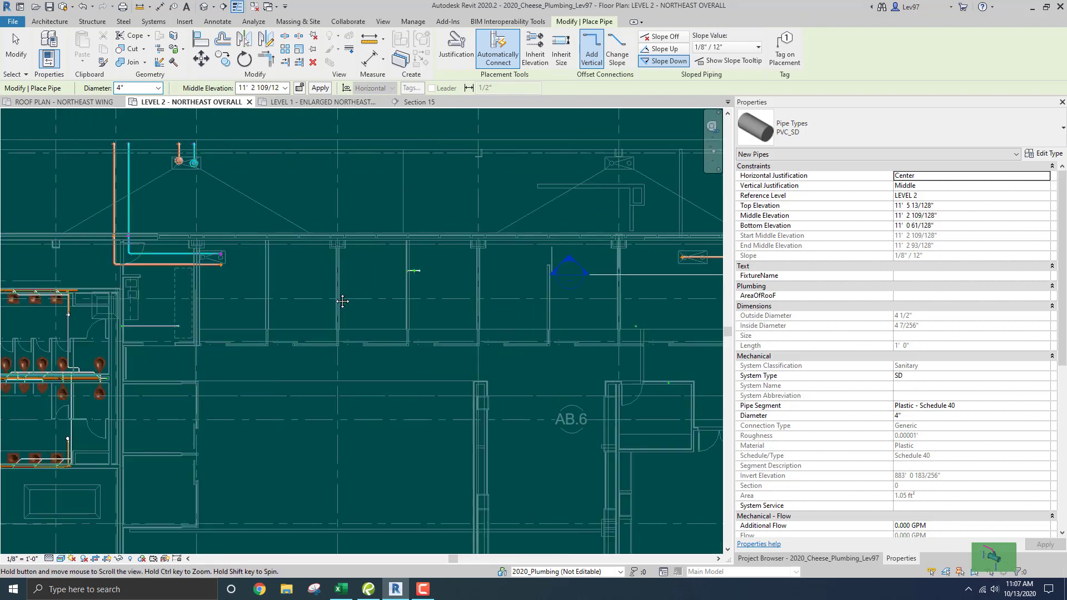
pyautogui.moveTo(300, 307); pyautogui.dragTo(83, 314, button='middle')
pyautogui.press('Escape')
pyautogui.moveTo(437, 297); pyautogui.dragTo(433, 319, button='middle')
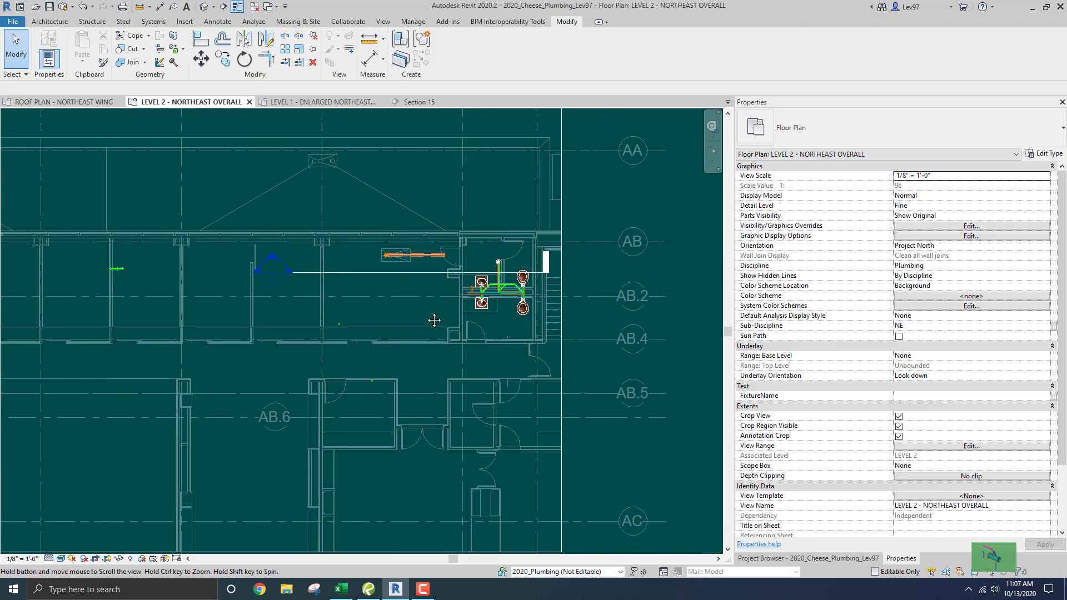
pyautogui.scroll(1, 423, 297)
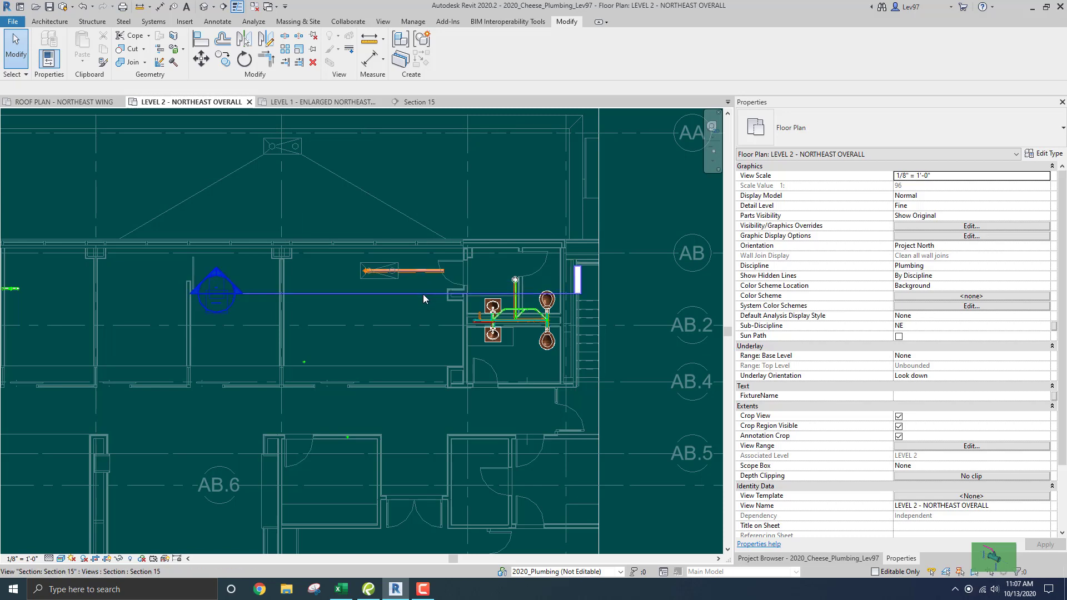
pyautogui.click(424, 271)
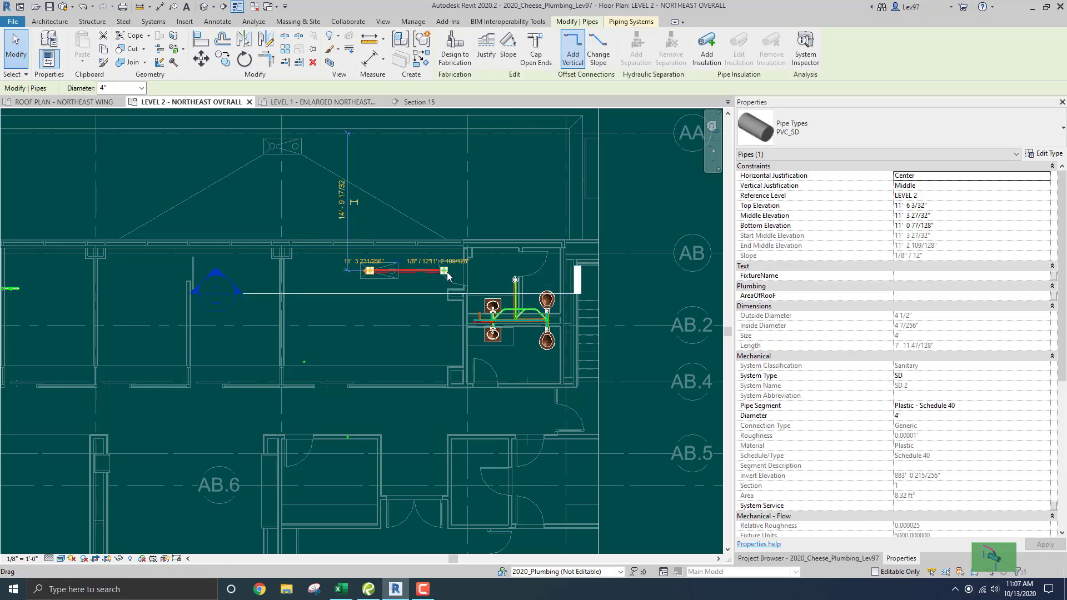
pyautogui.rightClick(445, 272)
pyautogui.click(477, 301)
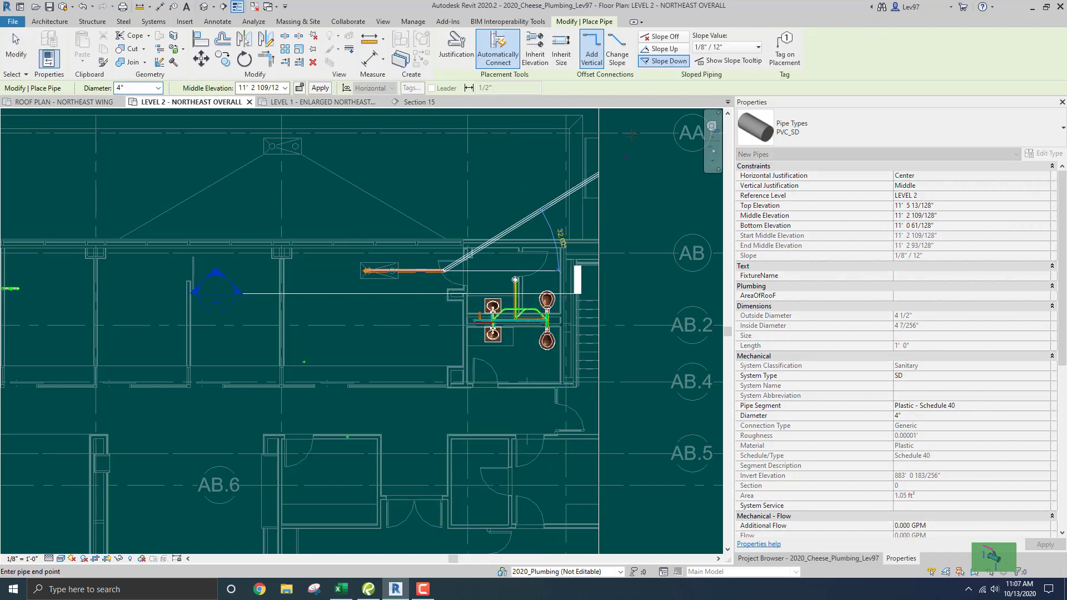
pyautogui.click(443, 233)
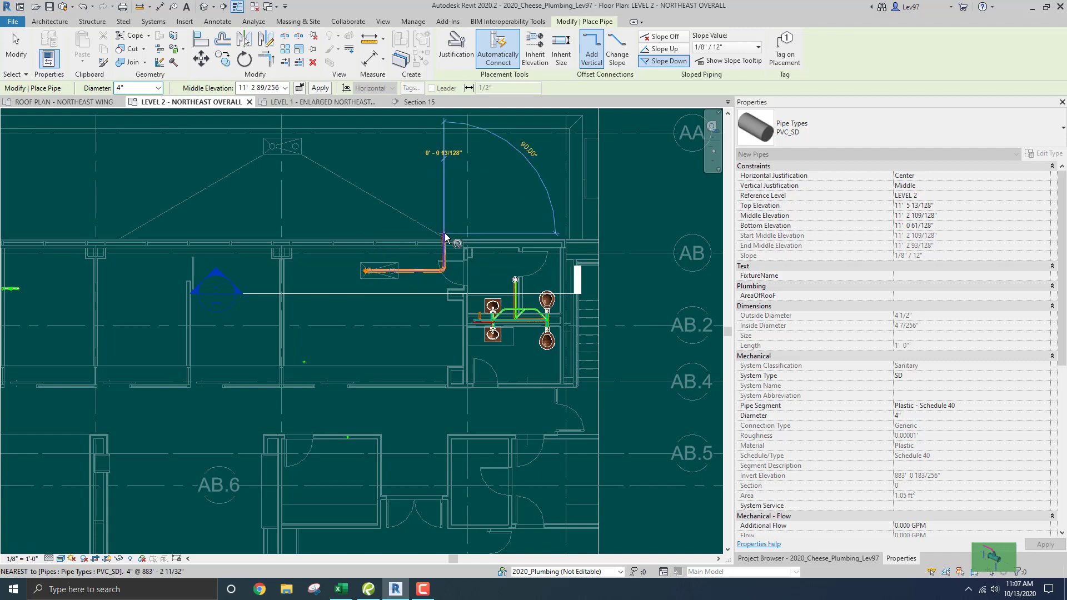
pyautogui.press('Escape')
pyautogui.press('Escape')
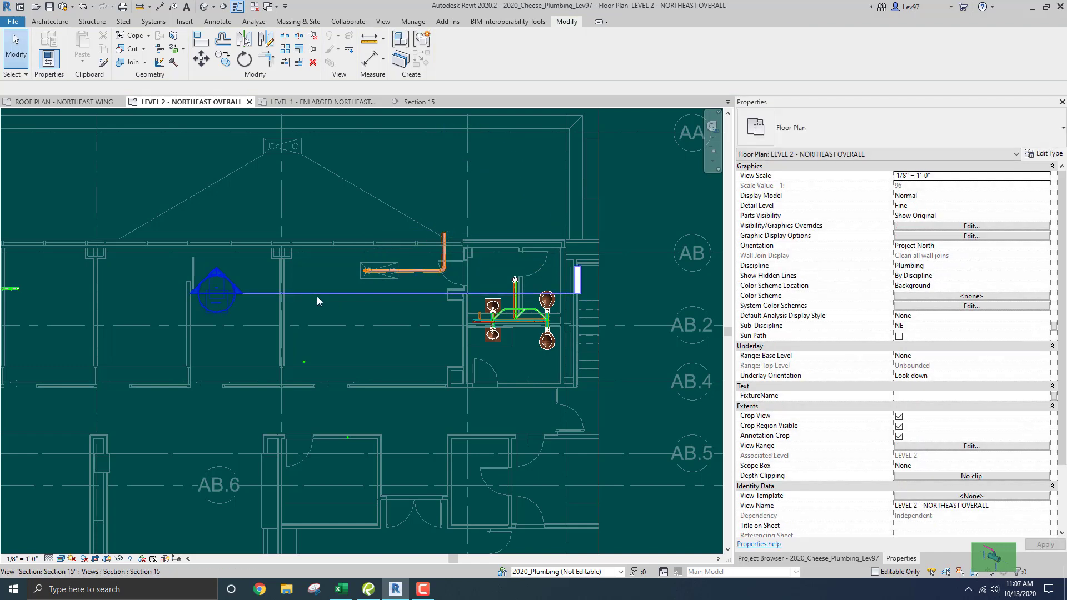
# Rotate the Section 15 marker 90° about a point on its line and move it just east of the north-running storm pipe.
pyautogui.click(316, 295)
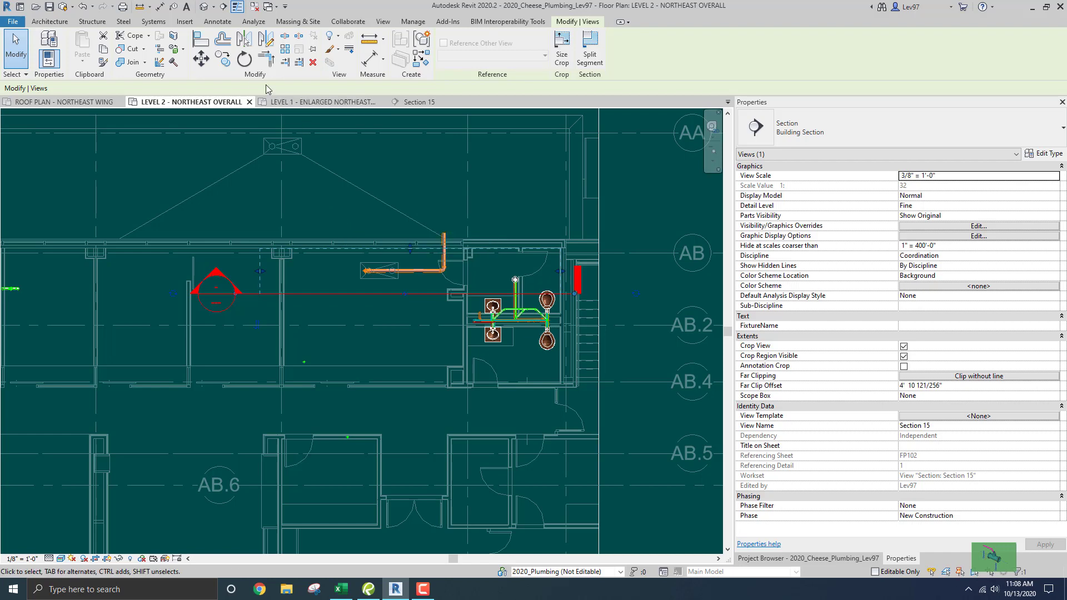
pyautogui.click(245, 61)
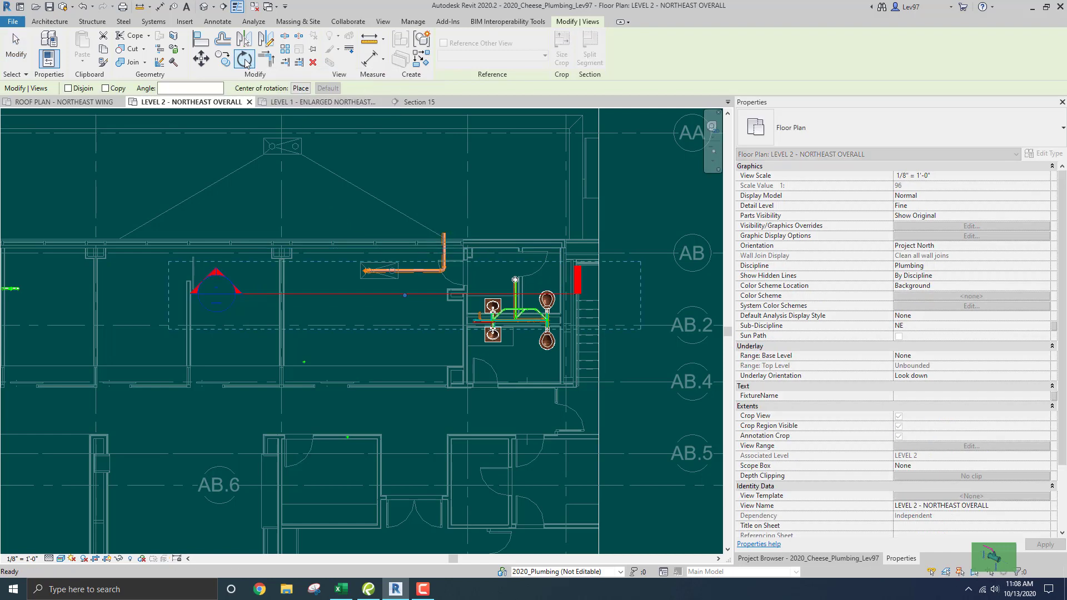
pyautogui.click(300, 88)
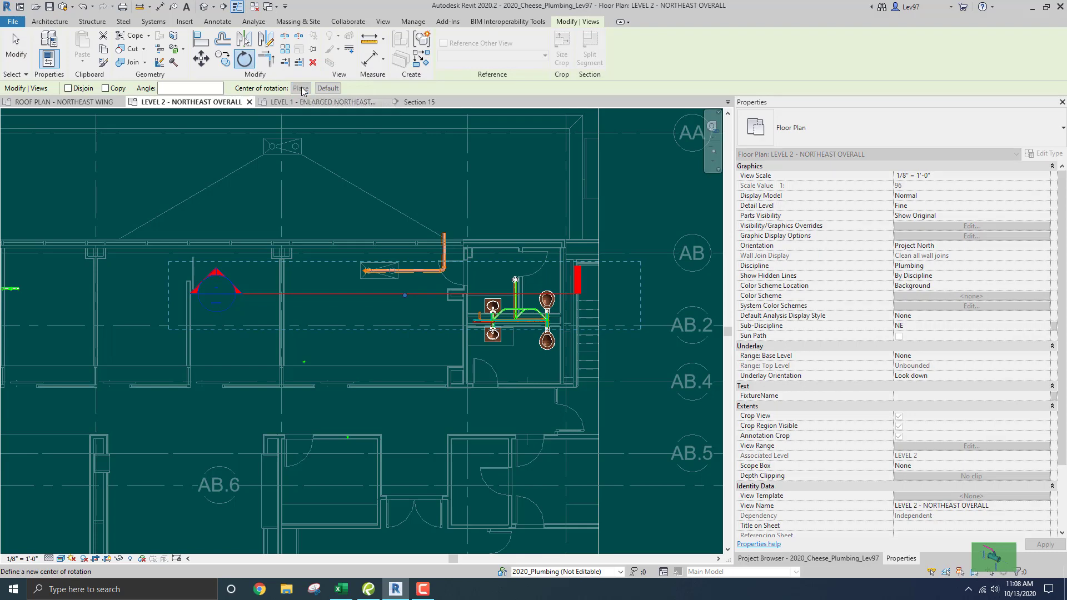
pyautogui.click(340, 293)
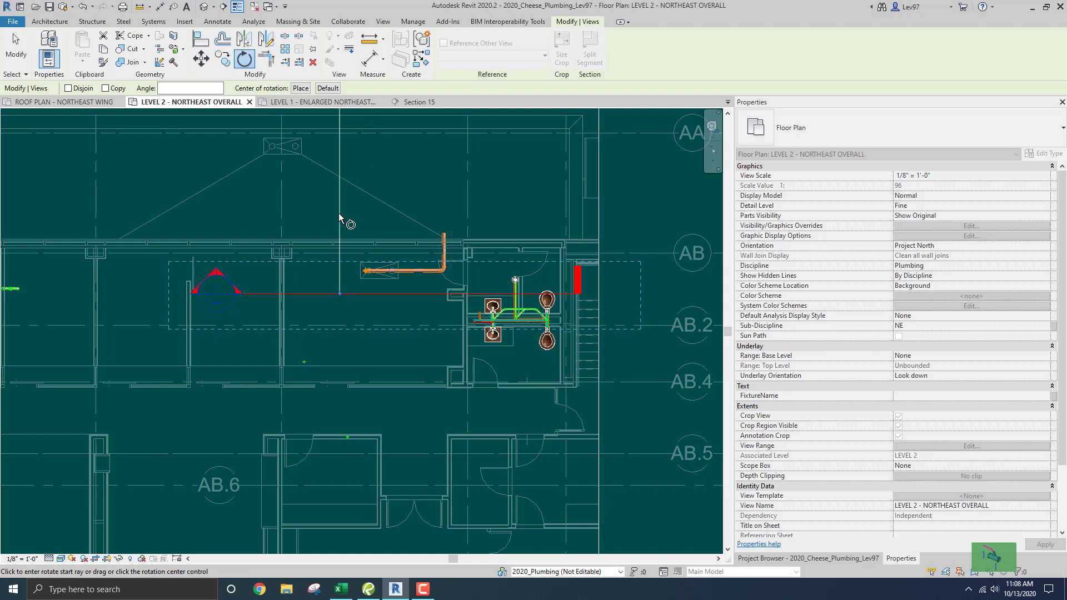
pyautogui.click(338, 212)
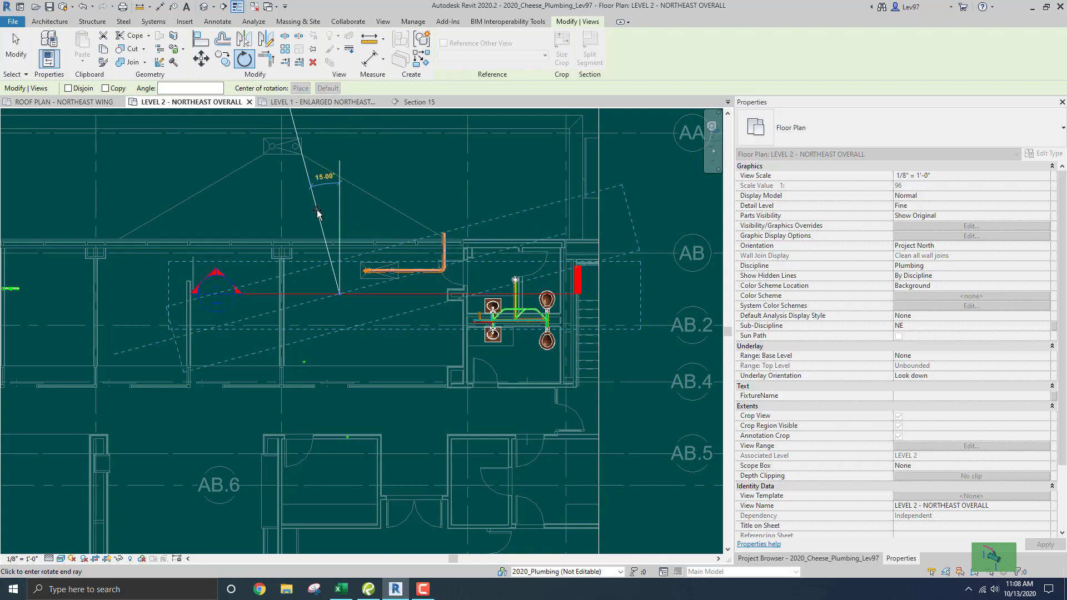
pyautogui.write('90')
pyautogui.press('Return')
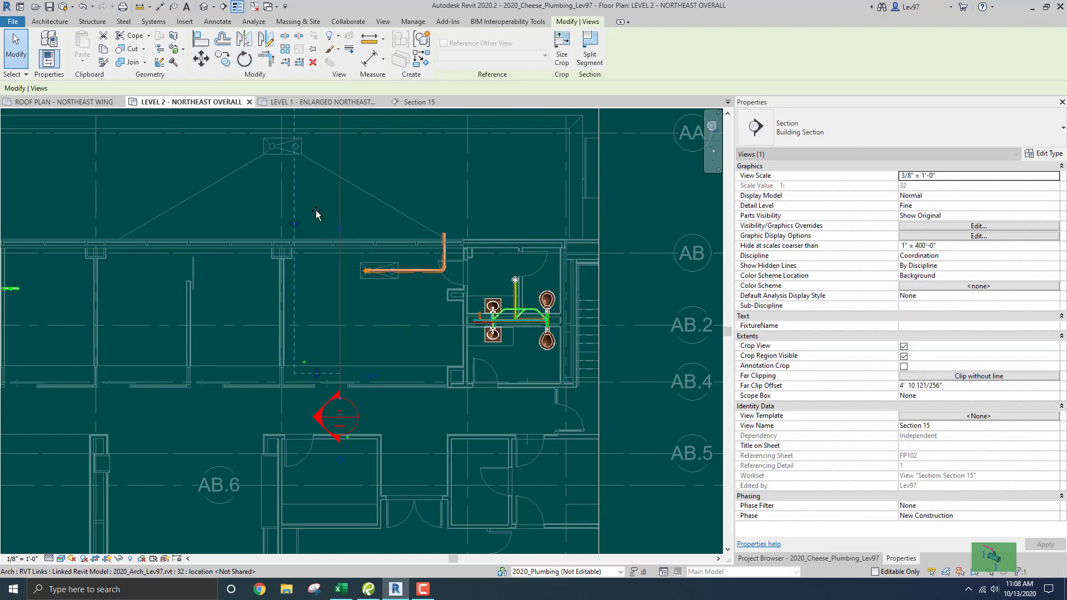
pyautogui.moveTo(339, 214); pyautogui.dragTo(459, 201)
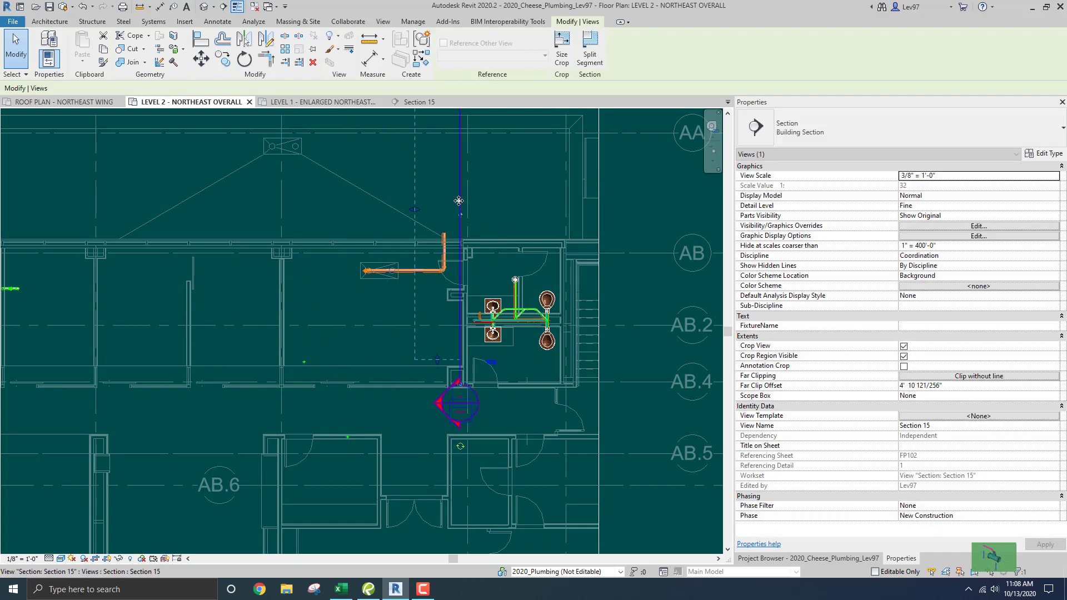
pyautogui.click(431, 189)
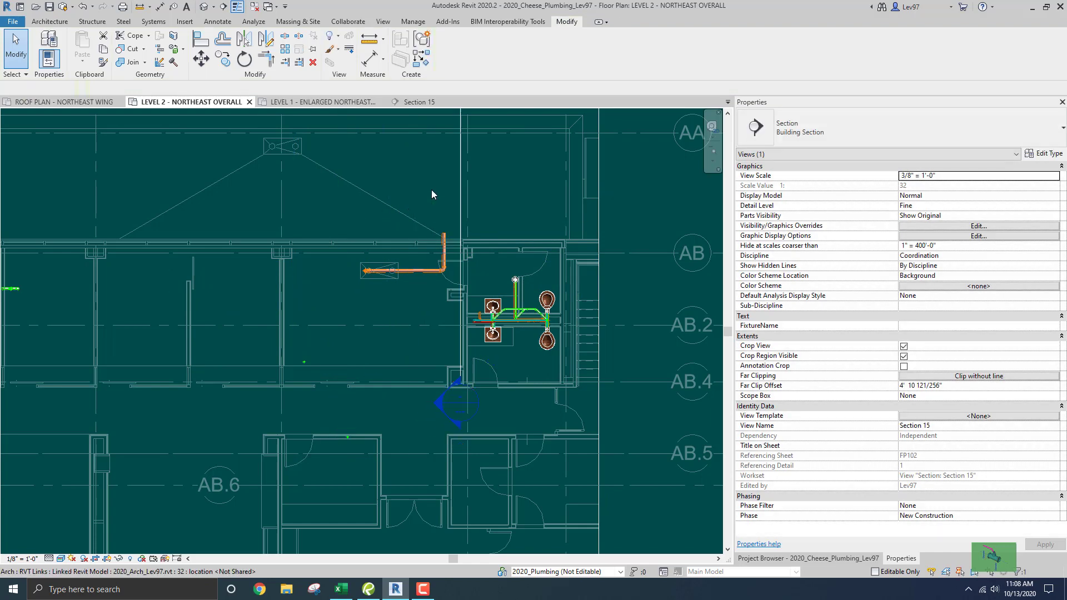
pyautogui.moveTo(438, 191); pyautogui.dragTo(418, 255, button='middle')
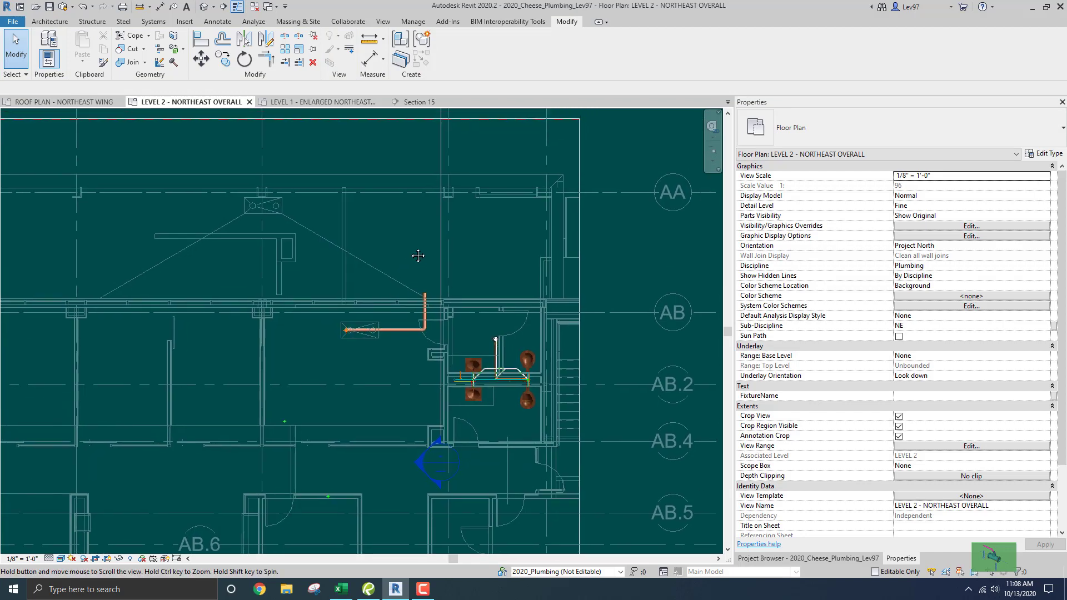
pyautogui.click(425, 295)
pyautogui.rightClick(425, 294)
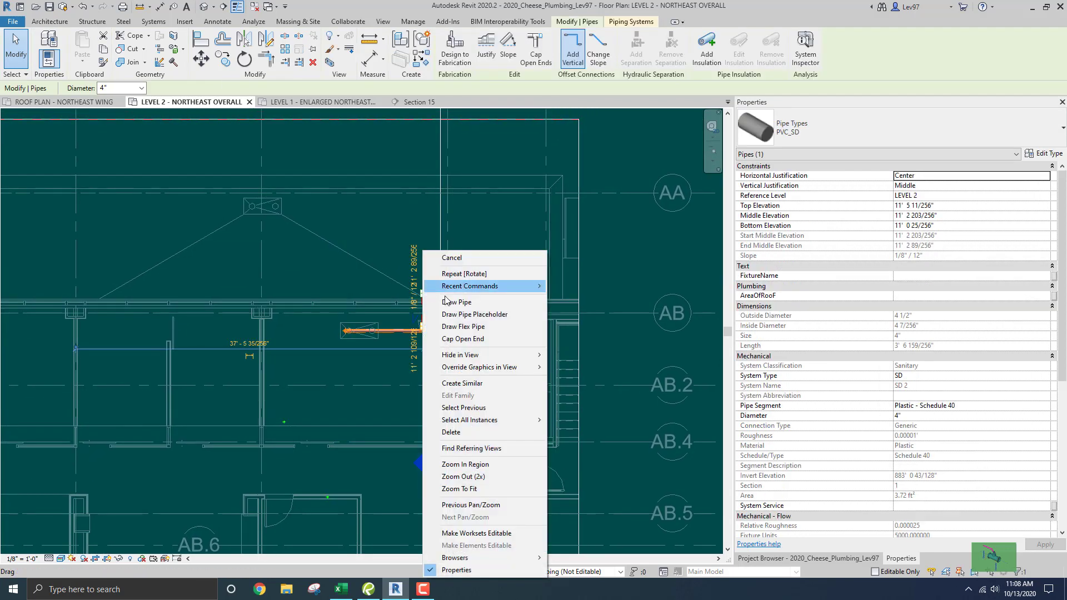
pyautogui.click(462, 303)
pyautogui.click(460, 304)
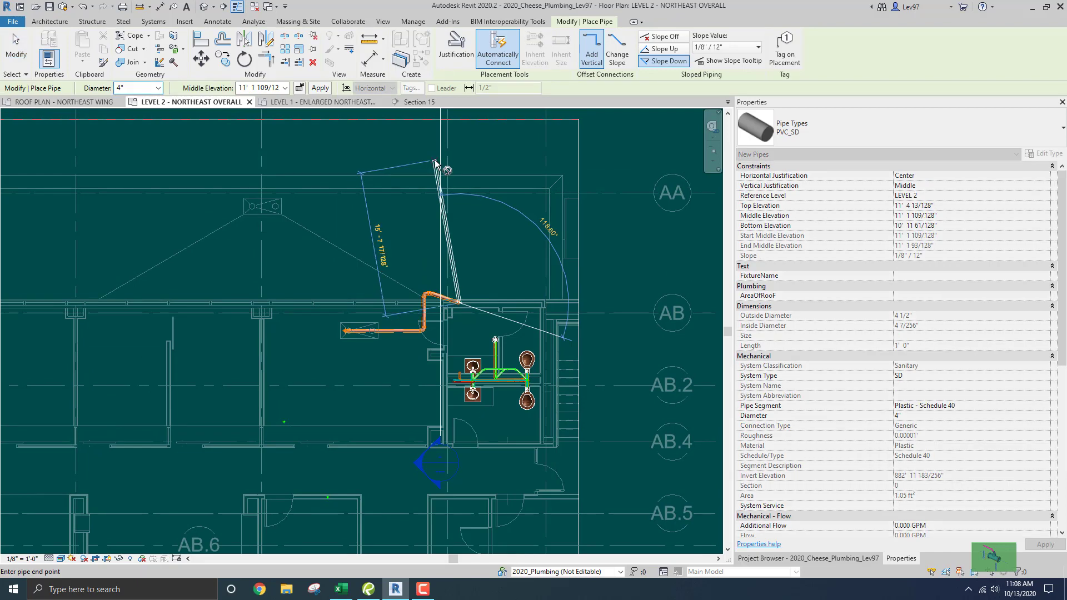
pyautogui.press('Escape')
pyautogui.press('Escape')
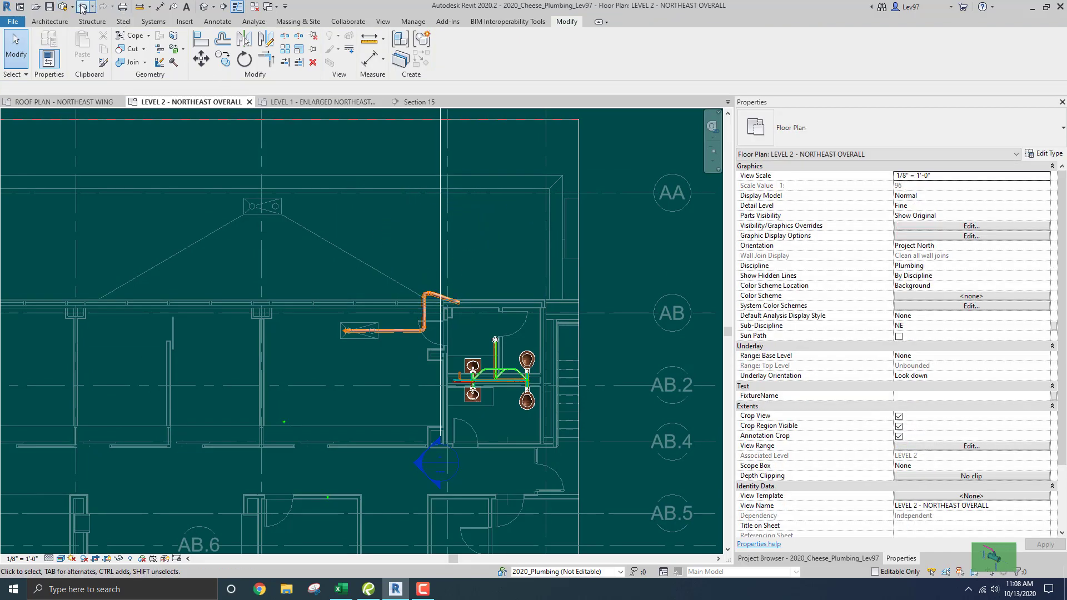
pyautogui.click(82, 8)
# Extend the 4" PVC_SD pipe from its north end about 14' 7" straight north, past grid line AA.
pyautogui.moveTo(406, 289); pyautogui.dragTo(394, 254, button='middle')
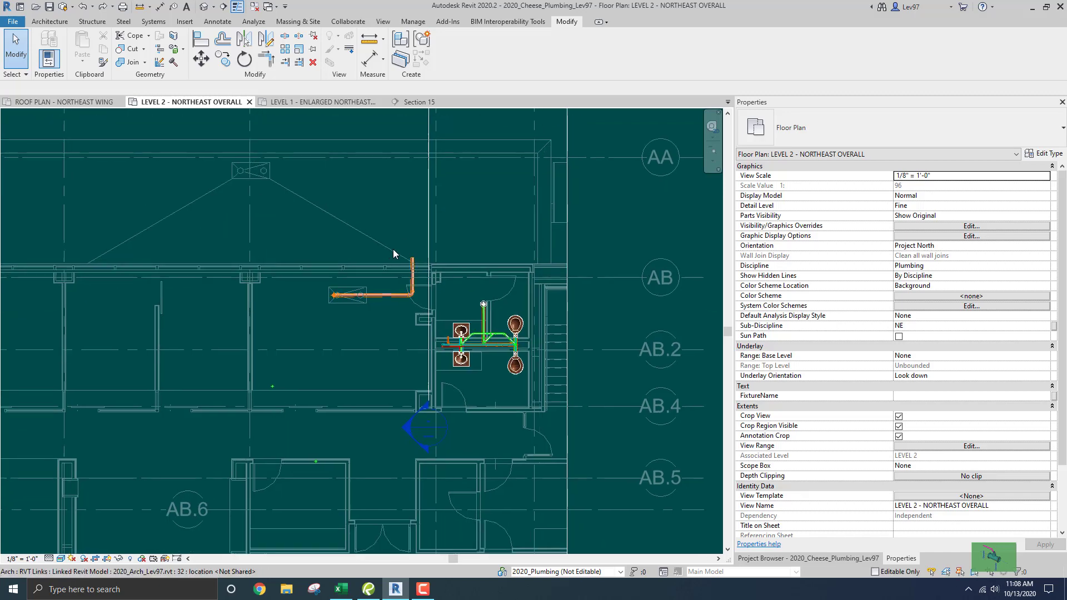
pyautogui.scroll(3, 393, 253)
pyautogui.click(426, 271)
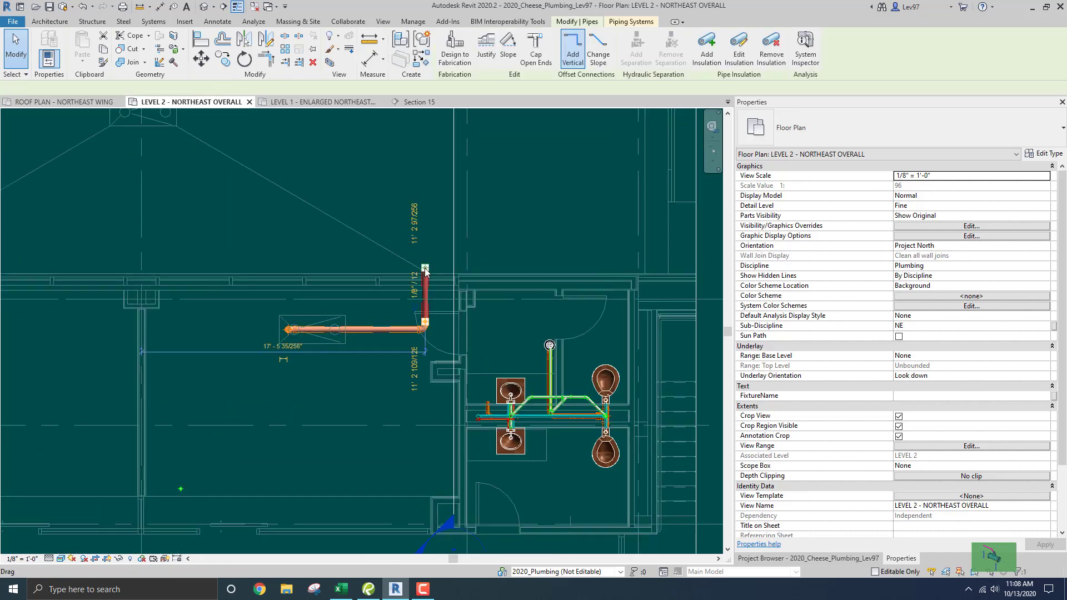
pyautogui.rightClick(426, 272)
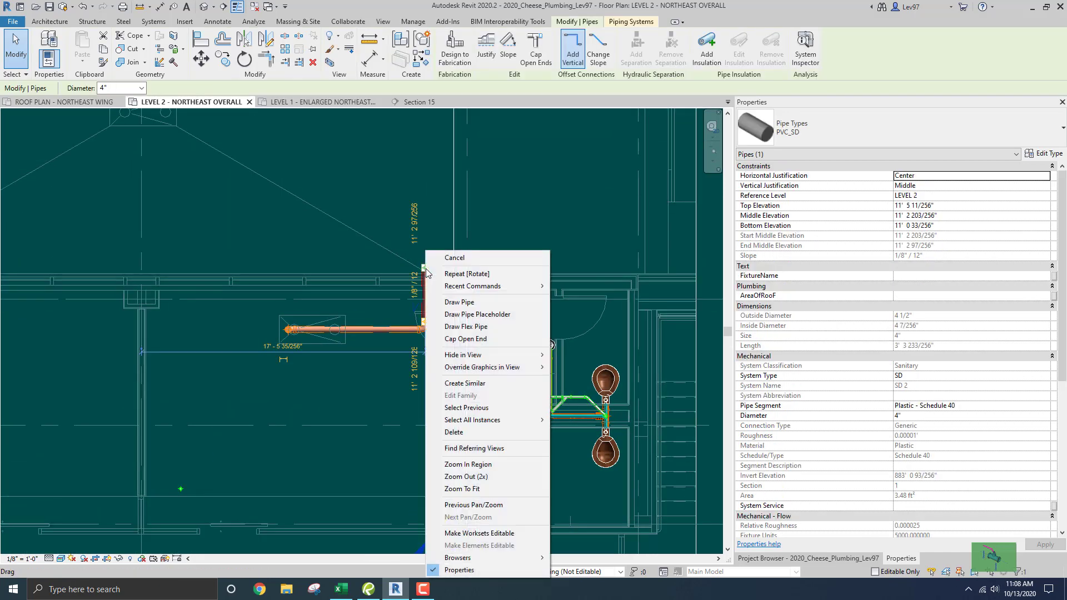
pyautogui.click(459, 302)
pyautogui.scroll(-2, 425, 212)
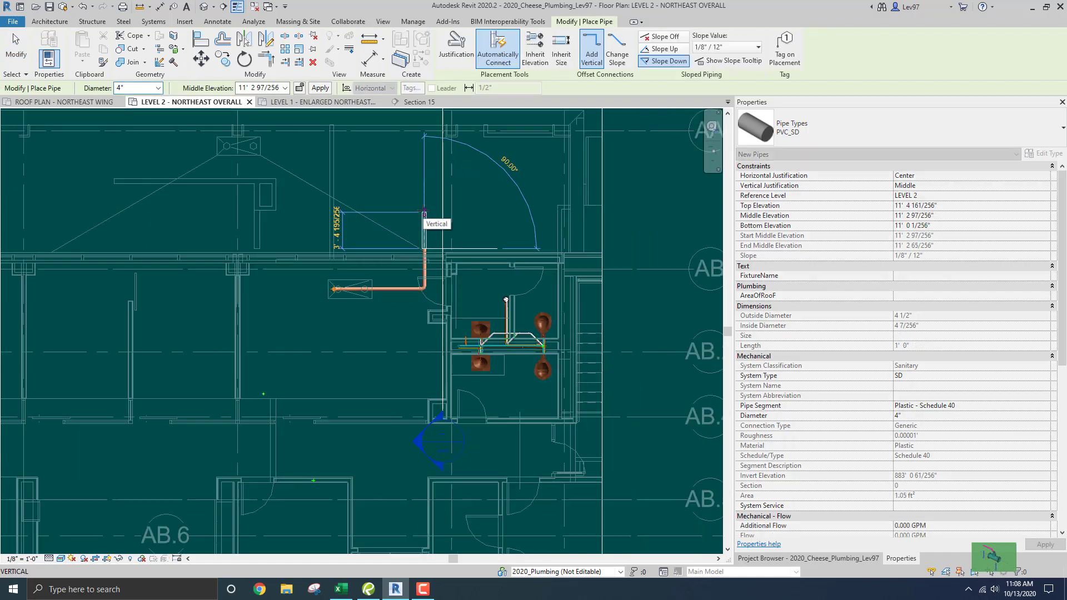
pyautogui.moveTo(425, 212); pyautogui.dragTo(411, 356, button='middle')
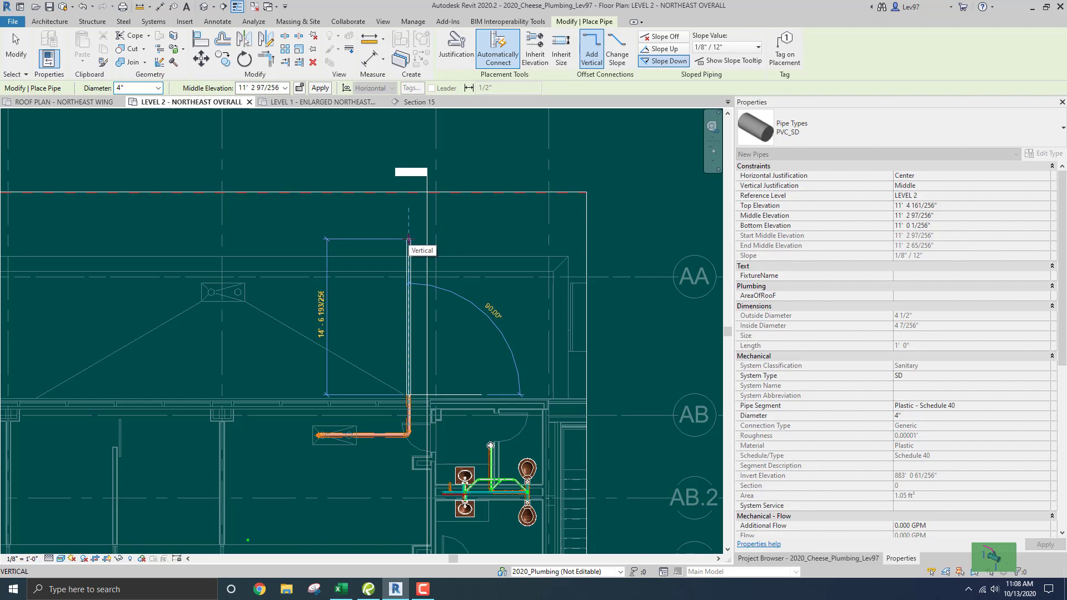
pyautogui.click(409, 240)
pyautogui.press('Escape')
pyautogui.press('Escape')
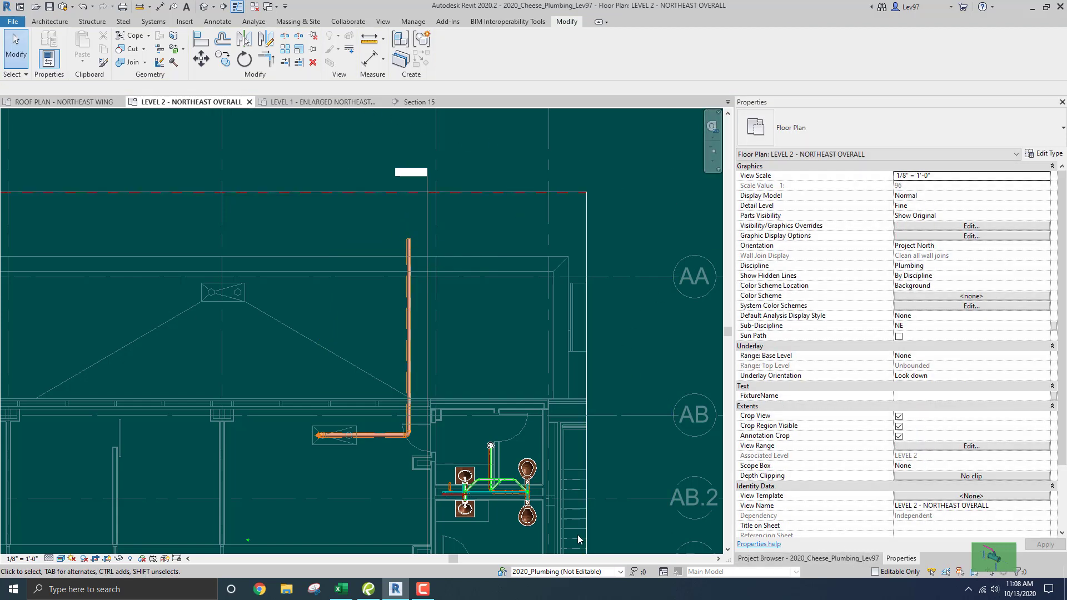
pyautogui.click(422, 592)
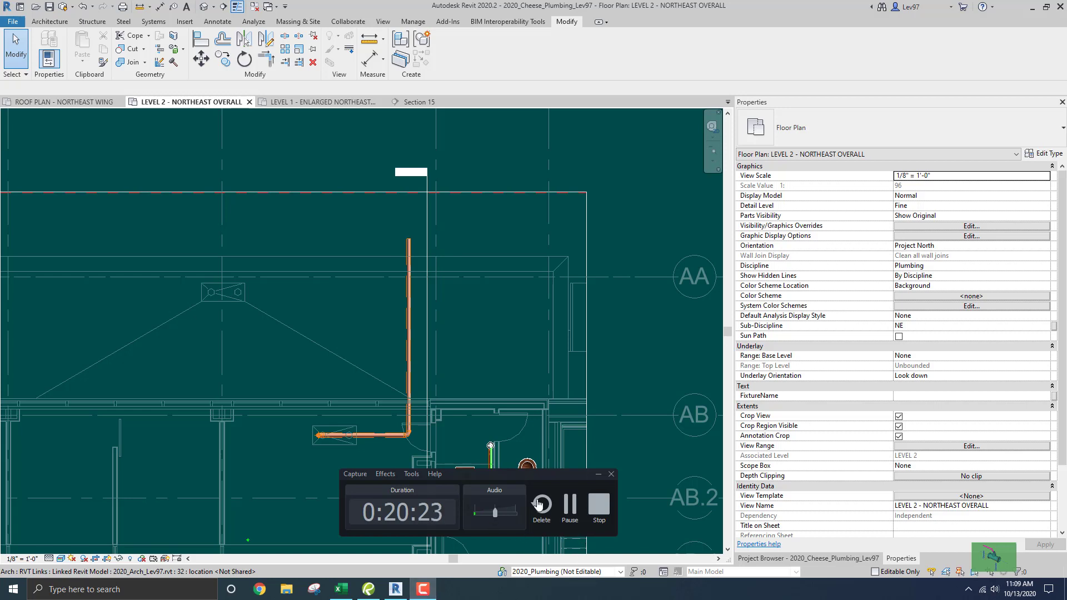
pyautogui.click(599, 475)
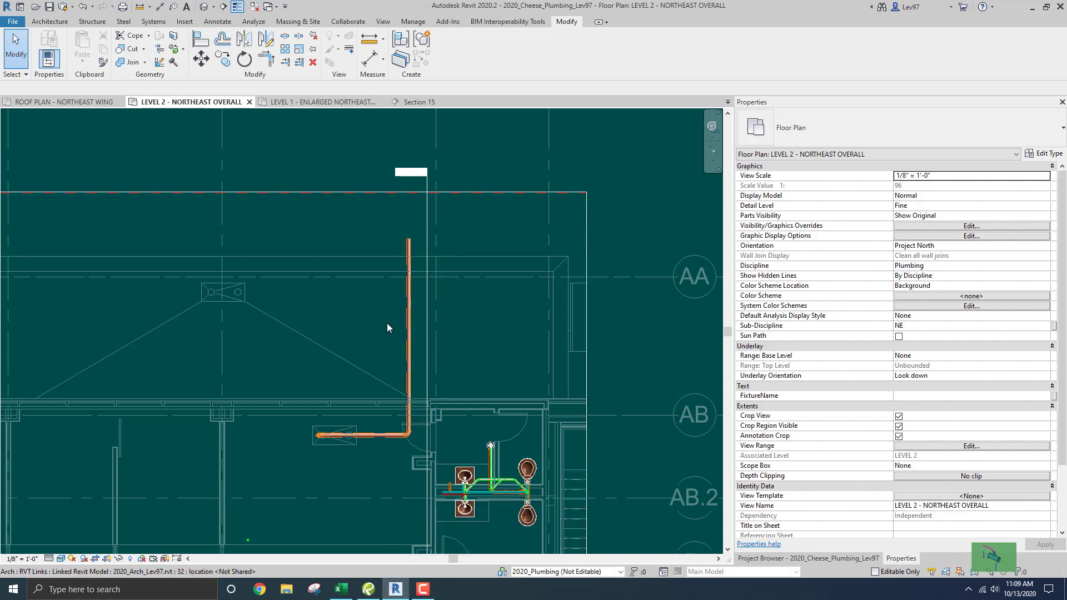
# Open the 3D - NE BUILDING - ROOF view to examine the building's exterior.
pyautogui.click(849, 562)
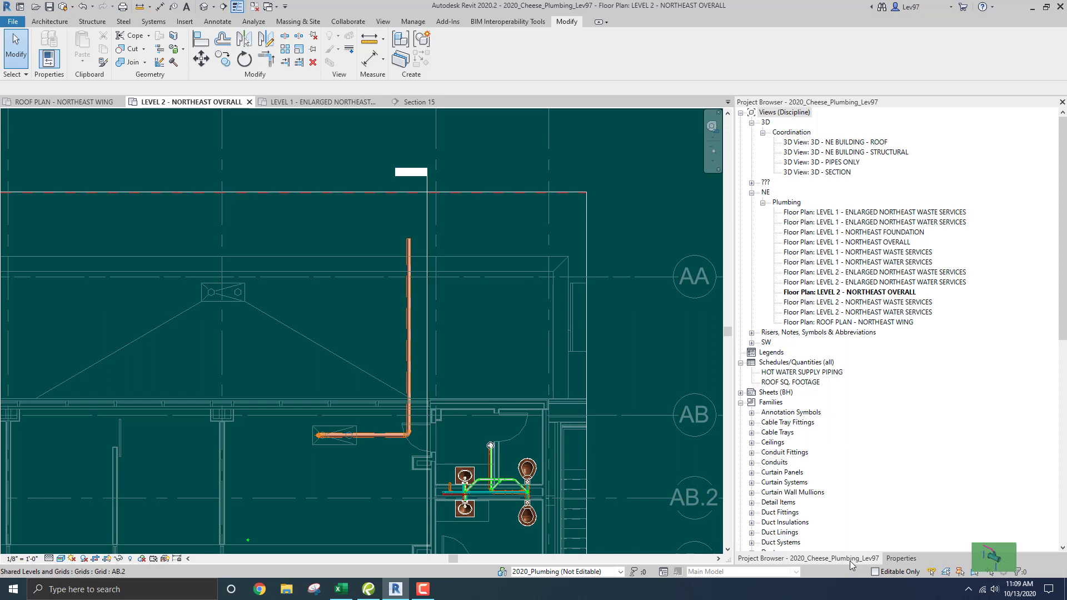
pyautogui.doubleClick(855, 143)
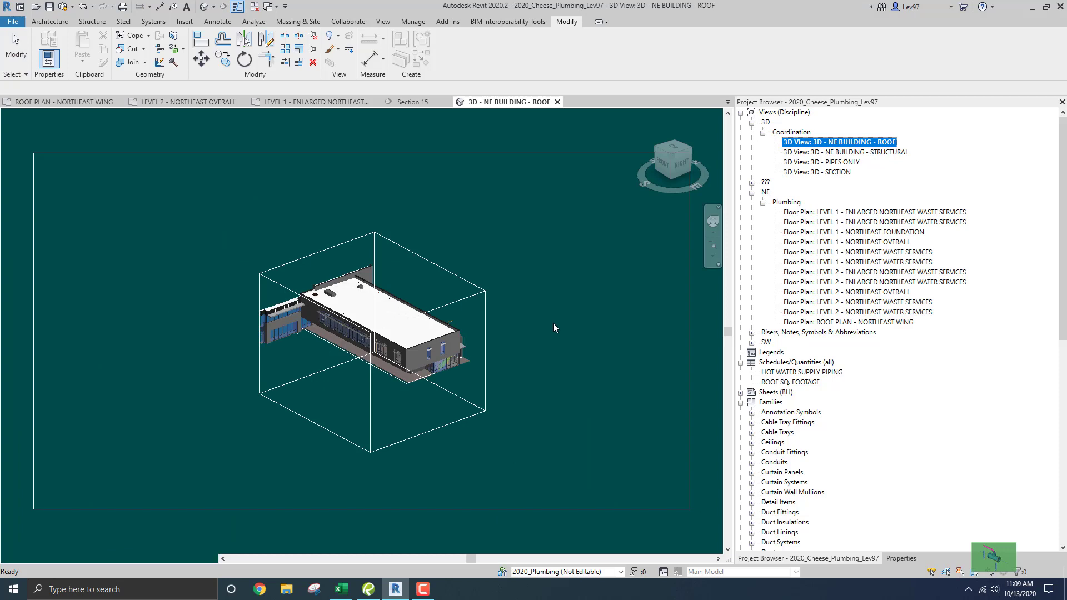
# Orbit the 3D view to the building's north facade around the storm pipe, and tile all open views.
pyautogui.keyDown('shift'); pyautogui.moveTo(579, 339); pyautogui.dragTo(447, 362, button='middle'); pyautogui.keyUp('shift')
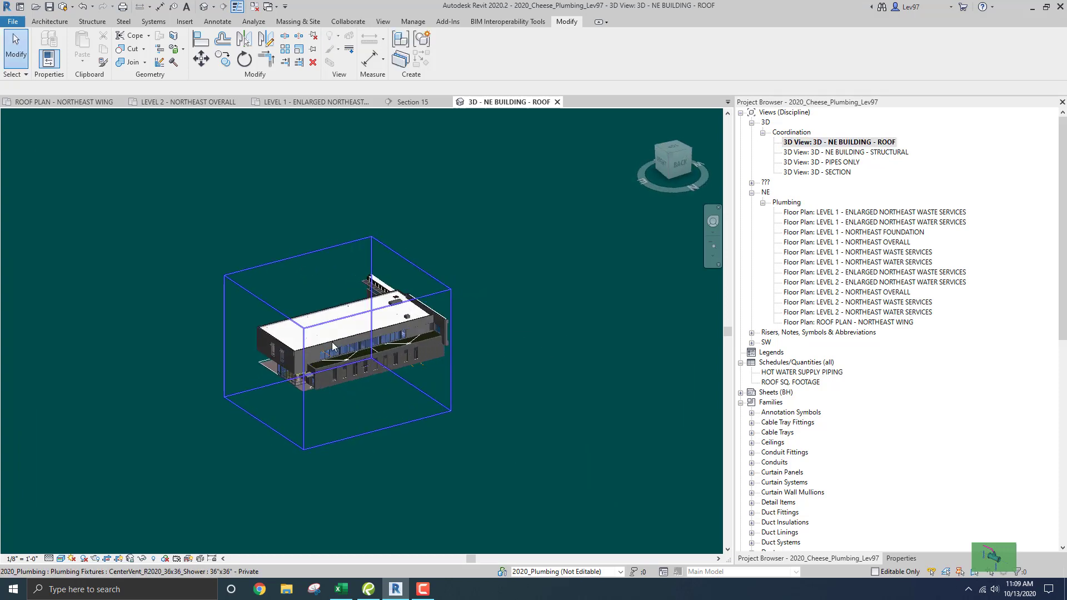
pyautogui.scroll(5, 310, 374)
pyautogui.scroll(2, 333, 353)
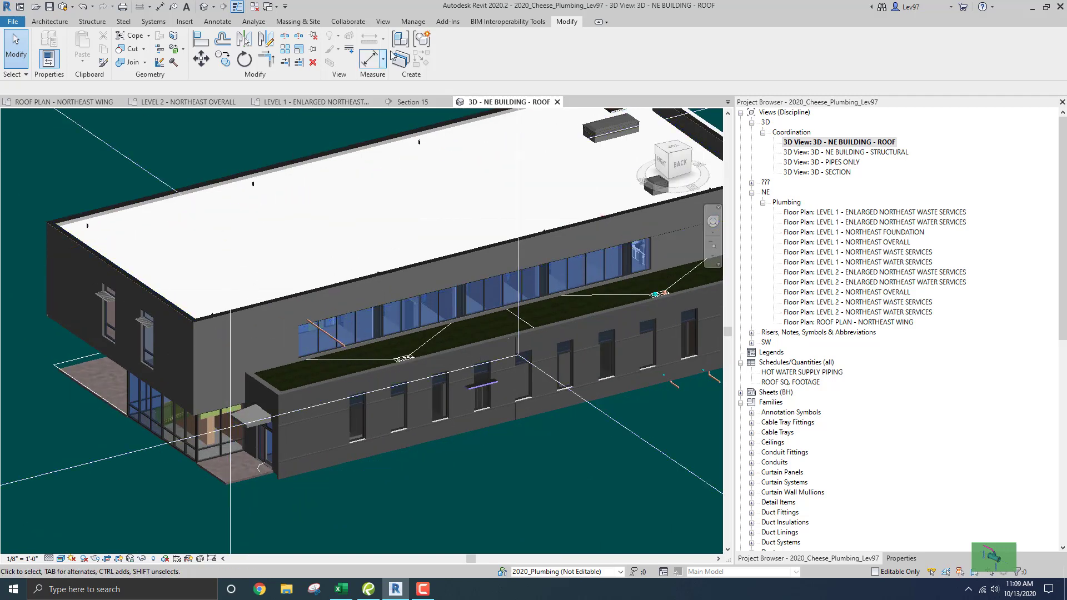
pyautogui.click(383, 21)
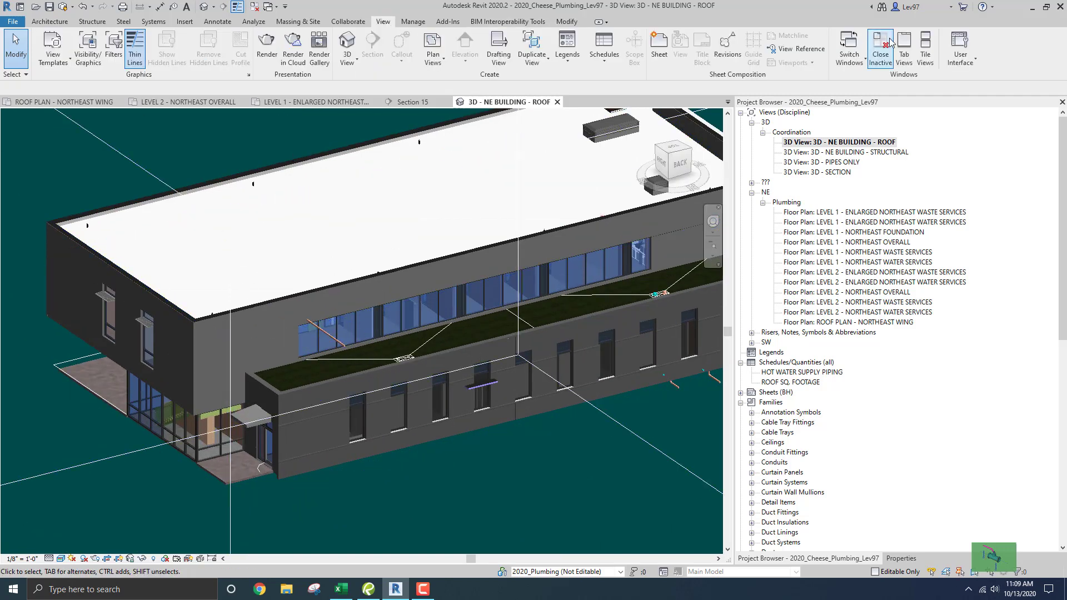
pyautogui.click(925, 55)
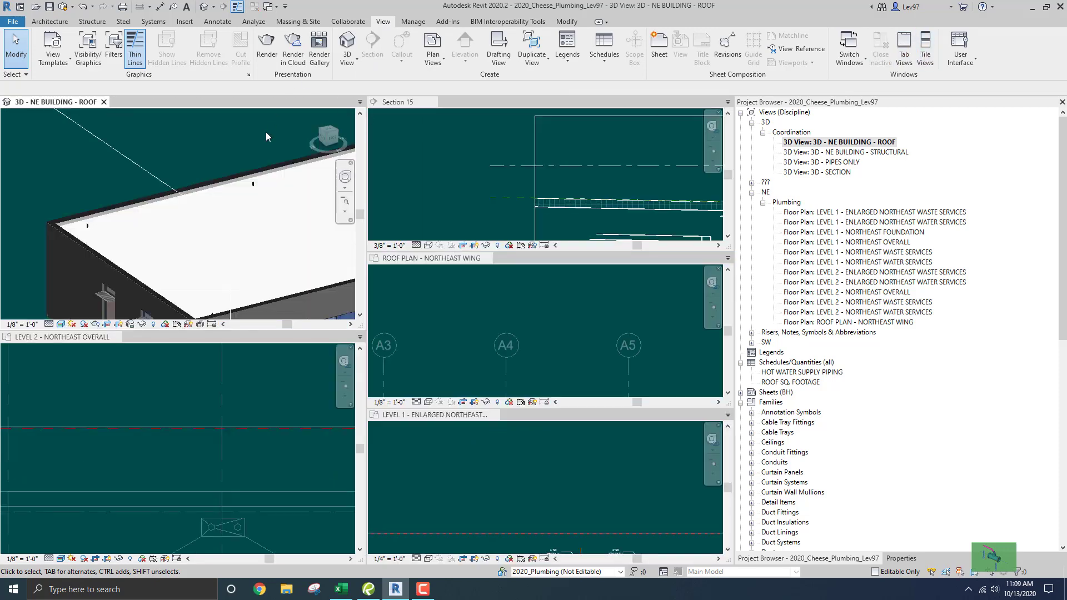
# Frame the north facade's windows in the tiled 3D view and the northeast wing in the tiled roof plan.
pyautogui.scroll(-3, 258, 141)
pyautogui.moveTo(299, 222); pyautogui.dragTo(196, 200, button='middle')
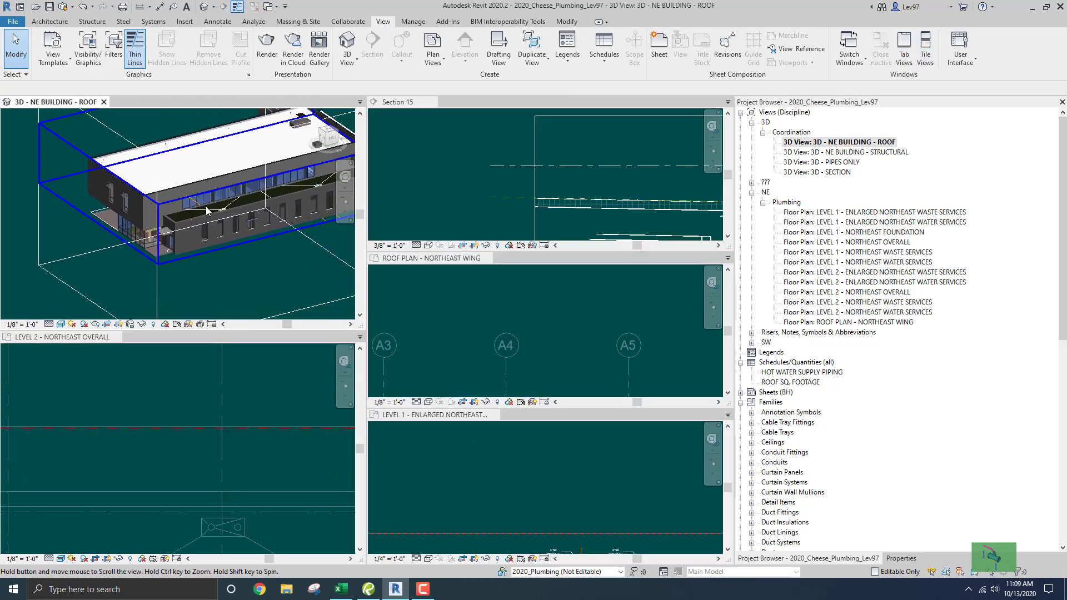
pyautogui.scroll(1, 194, 199)
pyautogui.scroll(1, 193, 201)
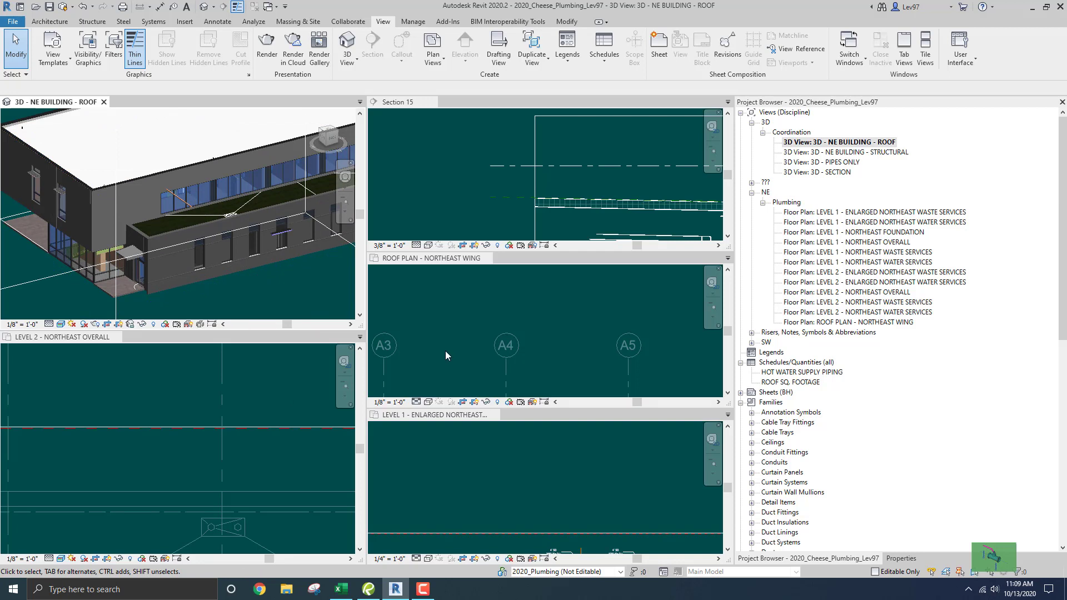
pyautogui.click(463, 308)
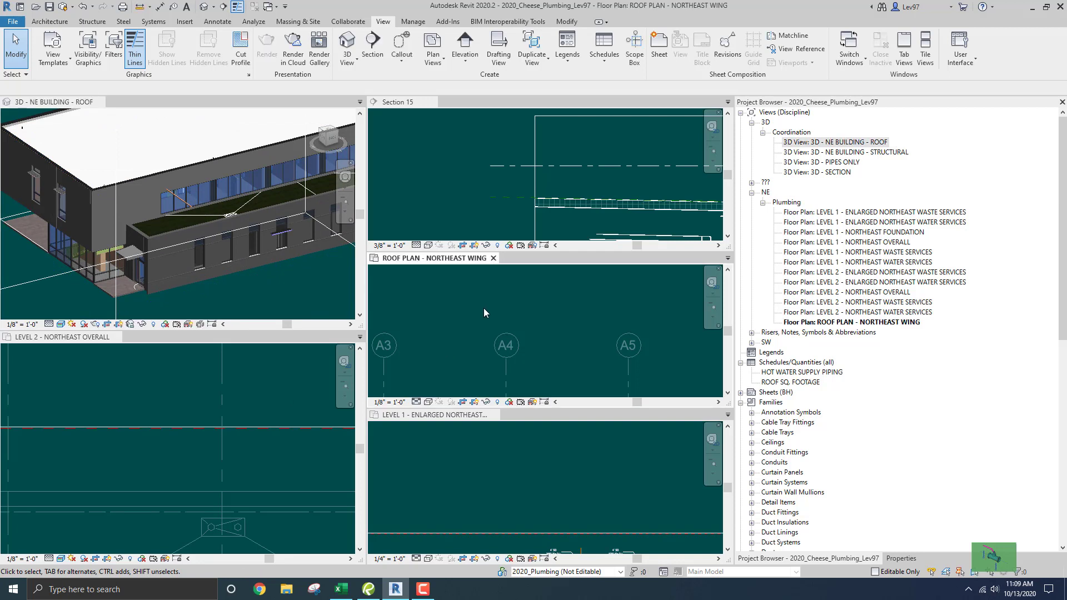
pyautogui.scroll(-2, 483, 307)
pyautogui.scroll(-3, 501, 312)
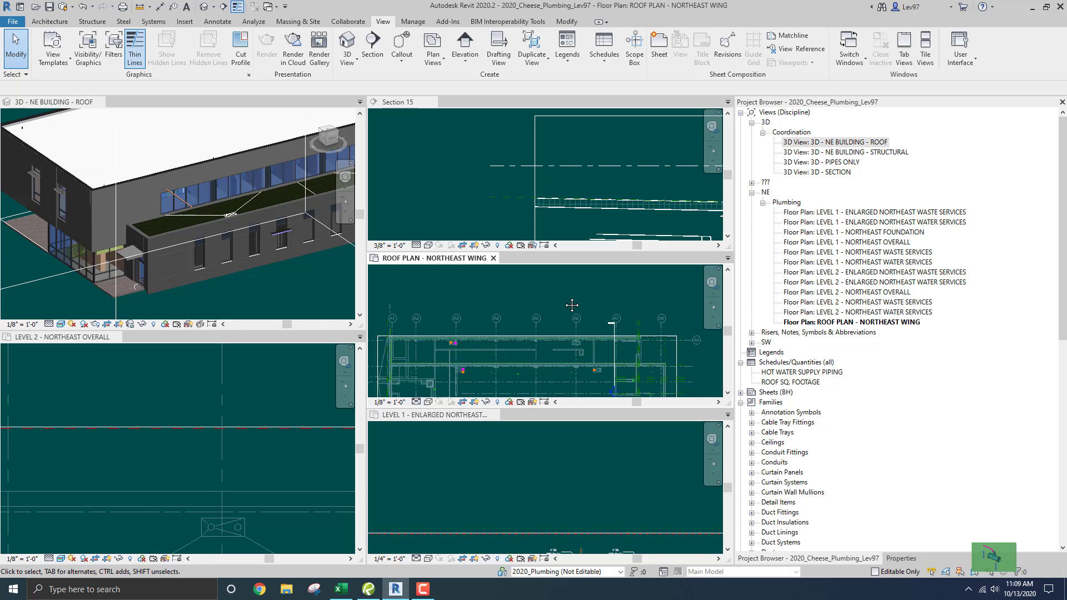
pyautogui.click(481, 200)
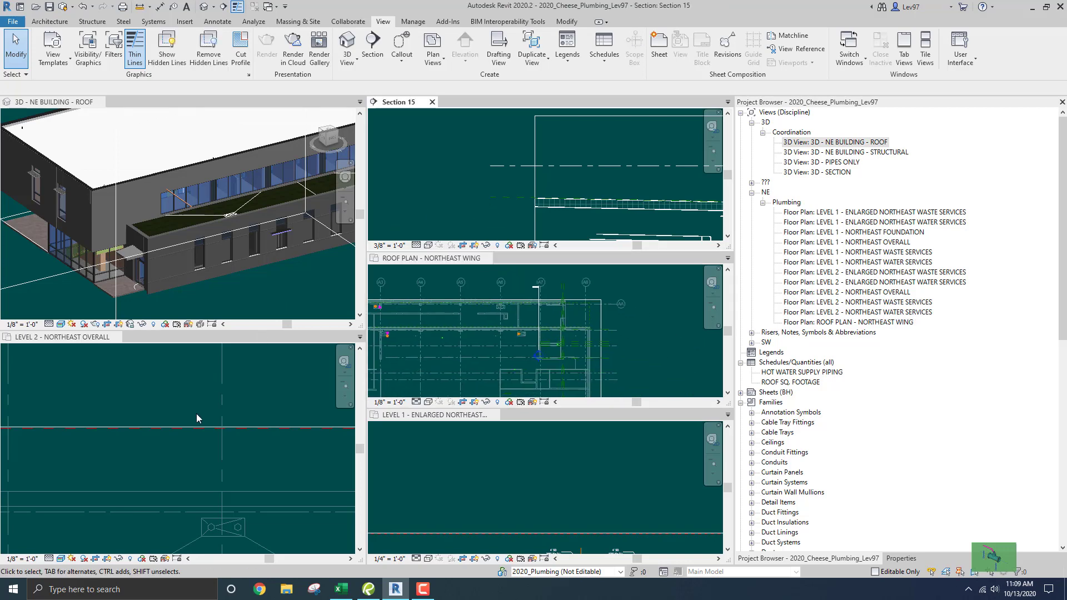
# In the LEVEL 2 - NORTHEAST OVERALL plan, nudge the north-running 4" PVC_SD pipe about 1' 8" east.
pyautogui.click(181, 397)
pyautogui.scroll(-3, 180, 399)
pyautogui.moveTo(180, 399); pyautogui.dragTo(172, 423, button='middle')
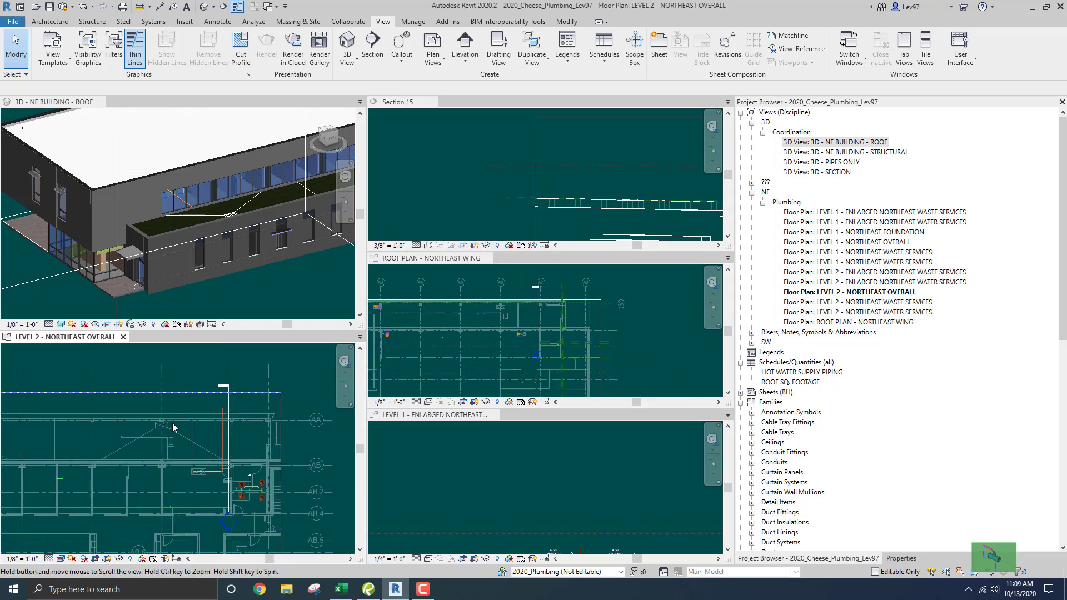
pyautogui.scroll(3, 181, 423)
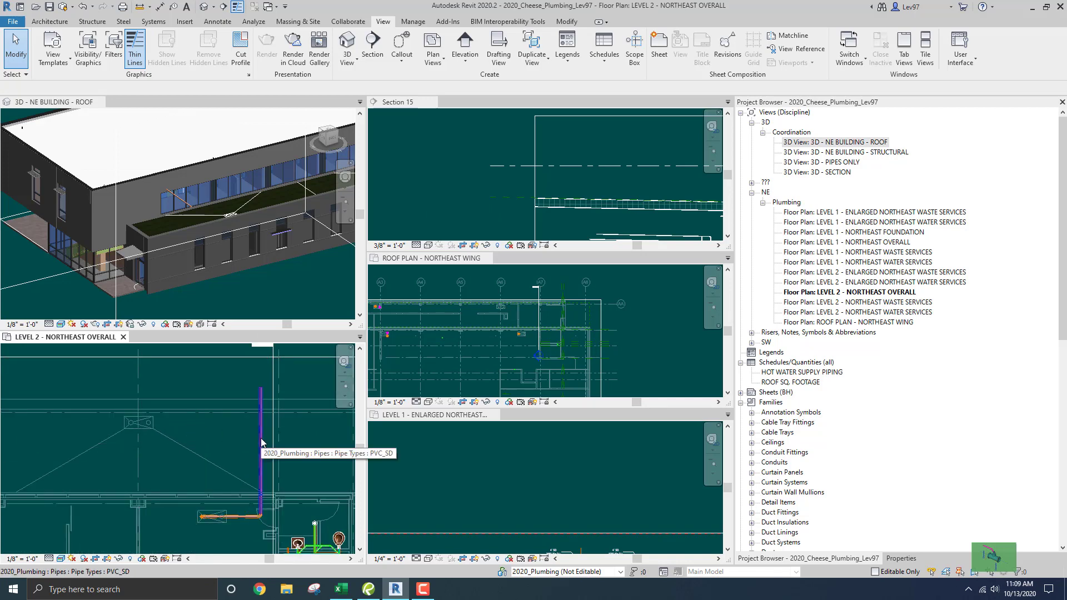
pyautogui.click(261, 438)
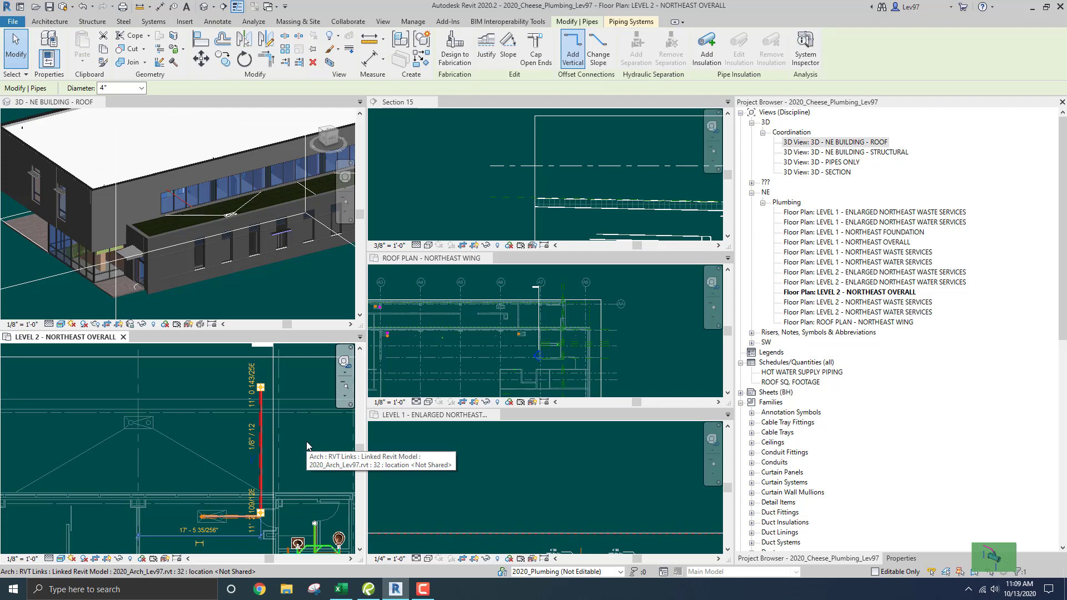
pyautogui.press('Right')
pyautogui.press('Right')
pyautogui.press('Right')
pyautogui.press('Right')
pyautogui.press('Right')
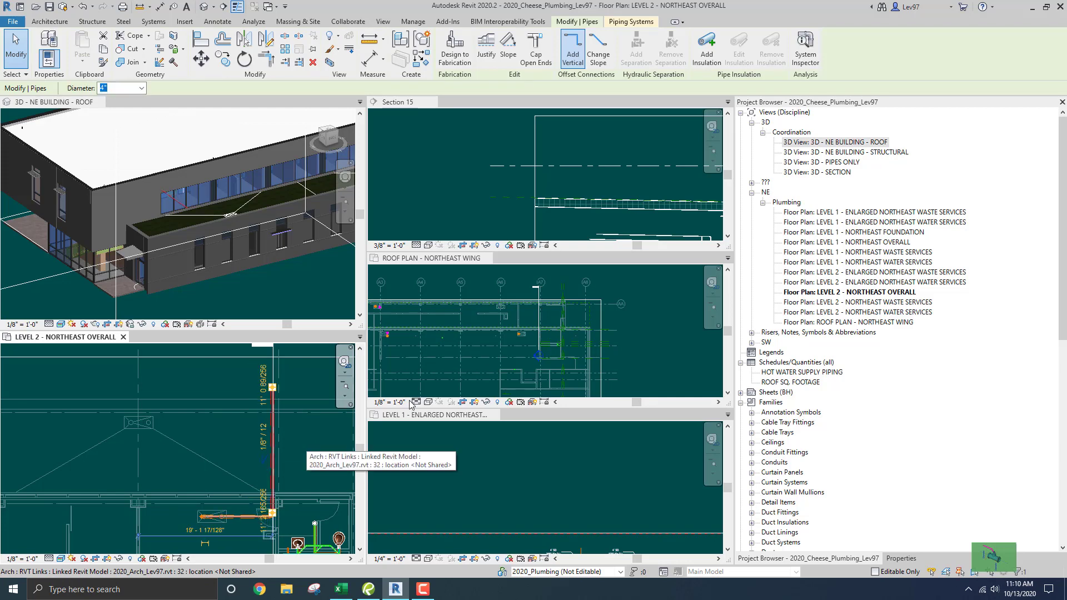
# Nudge the north-running storm pipe farther east until it meets the exterior wall beyond the easternmost upper window, and deselect it.
pyautogui.scroll(1, 161, 195)
pyautogui.scroll(3, 164, 192)
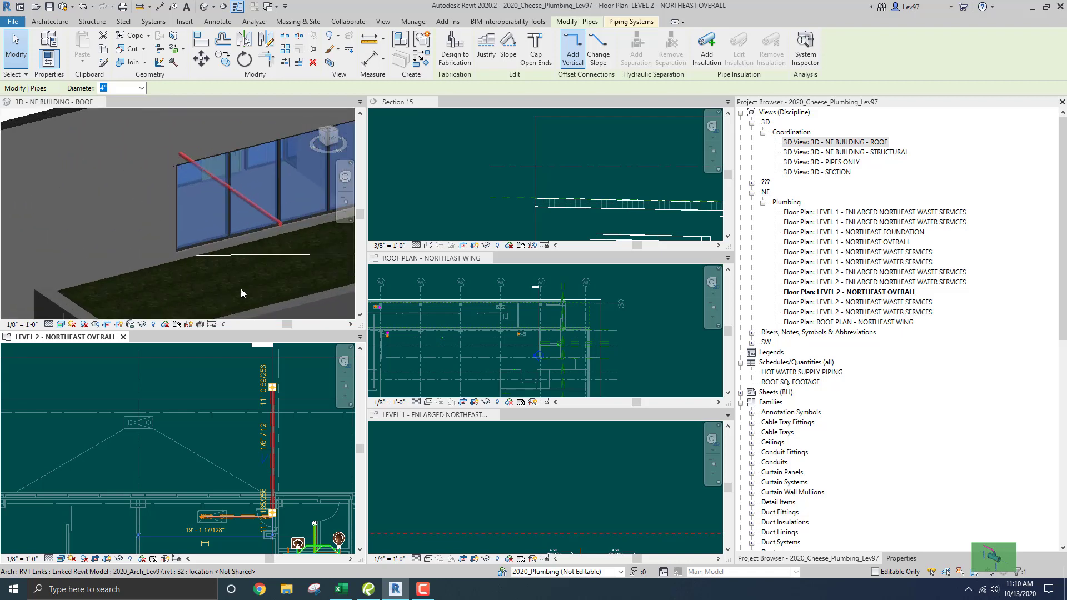
pyautogui.press('Right')
pyautogui.press('Right')
pyautogui.press('Right')
pyautogui.press('Right')
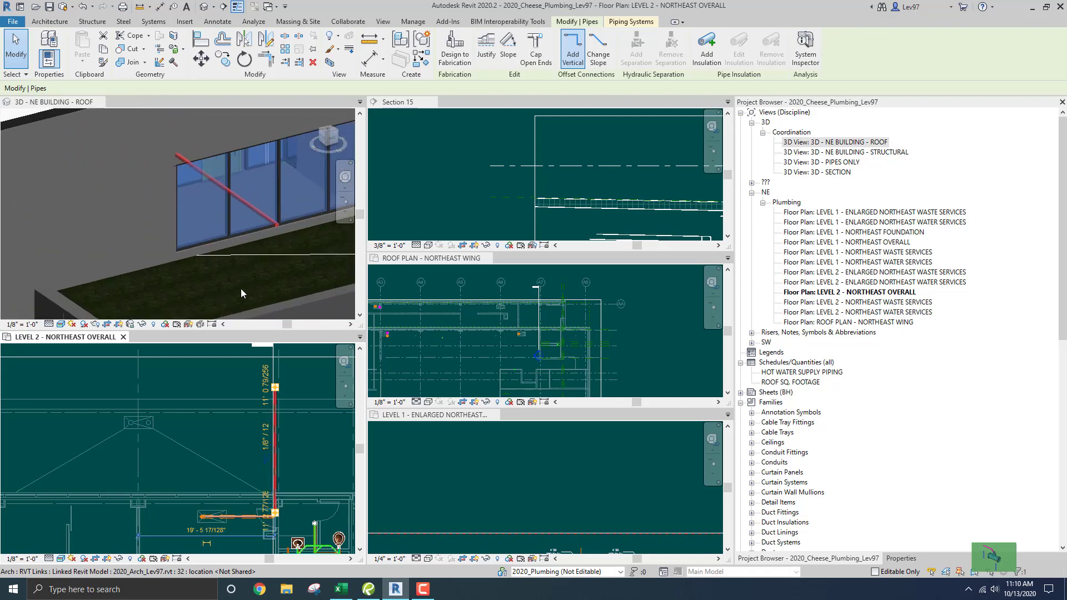
pyautogui.press('Right')
pyautogui.press('Right')
pyautogui.press('Right')
pyautogui.press('Right')
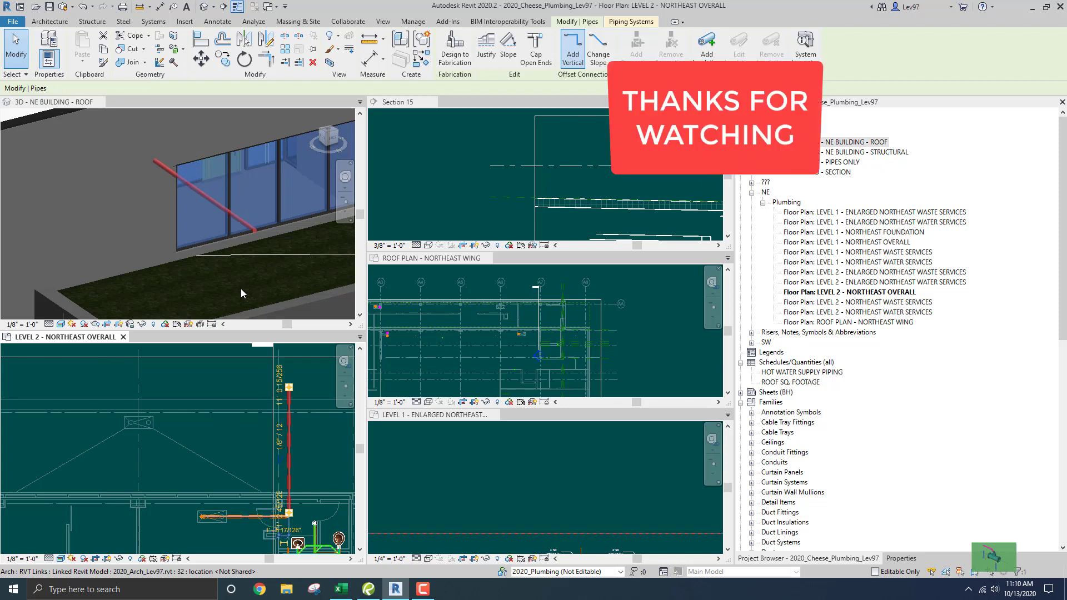
pyautogui.press('Right')
pyautogui.press('Right')
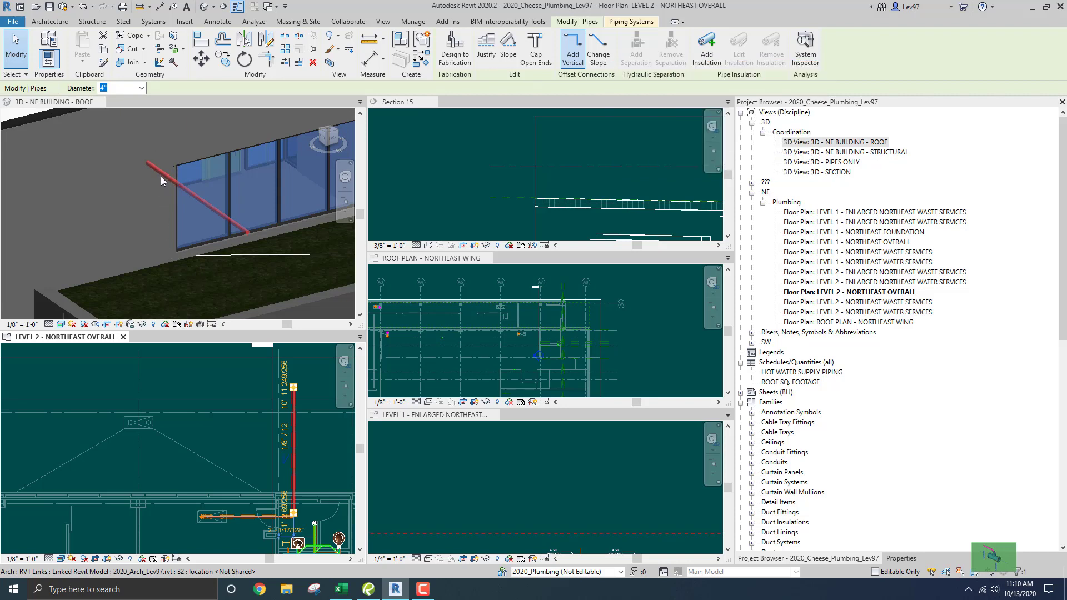
pyautogui.press('Right')
pyautogui.press('Right')
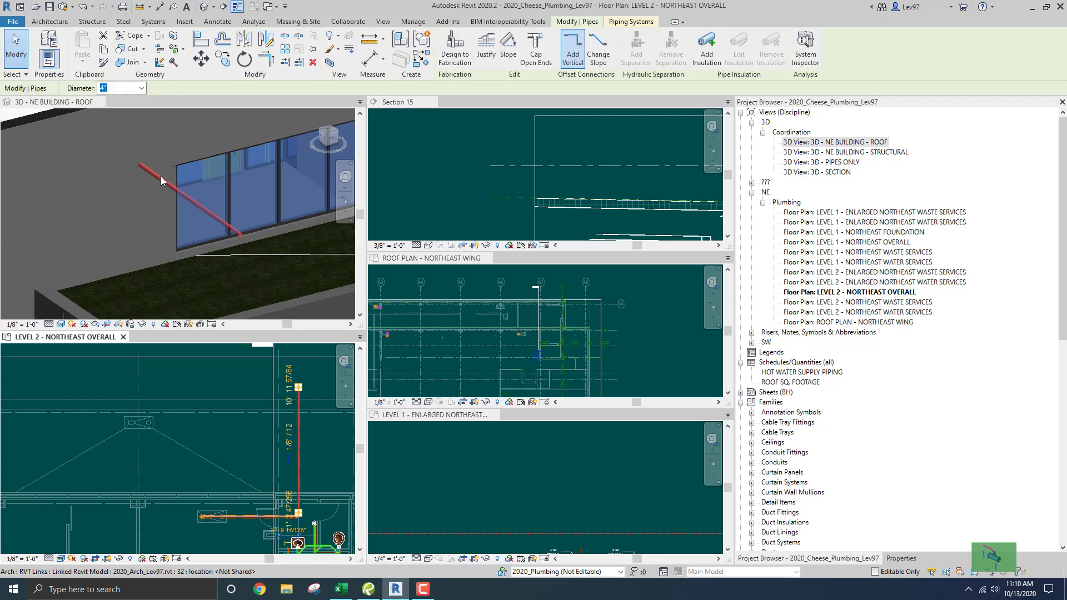
pyautogui.press('Escape')
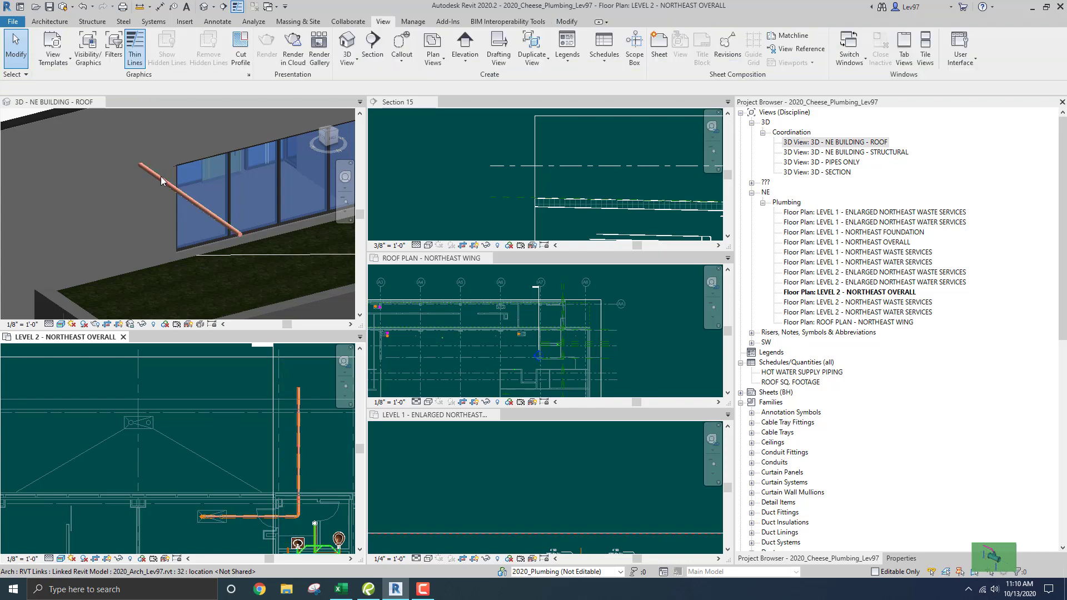